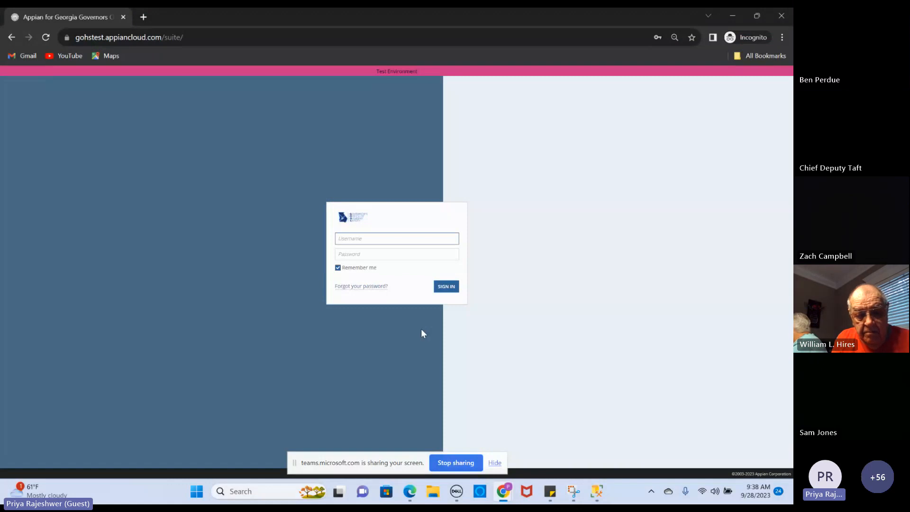
Sign in to the Georgia Grants Management System with the saved username credential
left_click(363, 237)
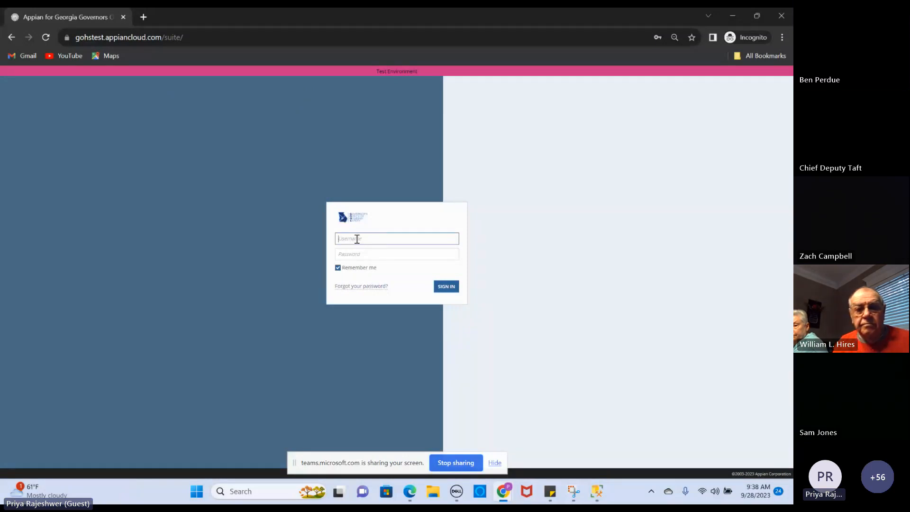
type("sar")
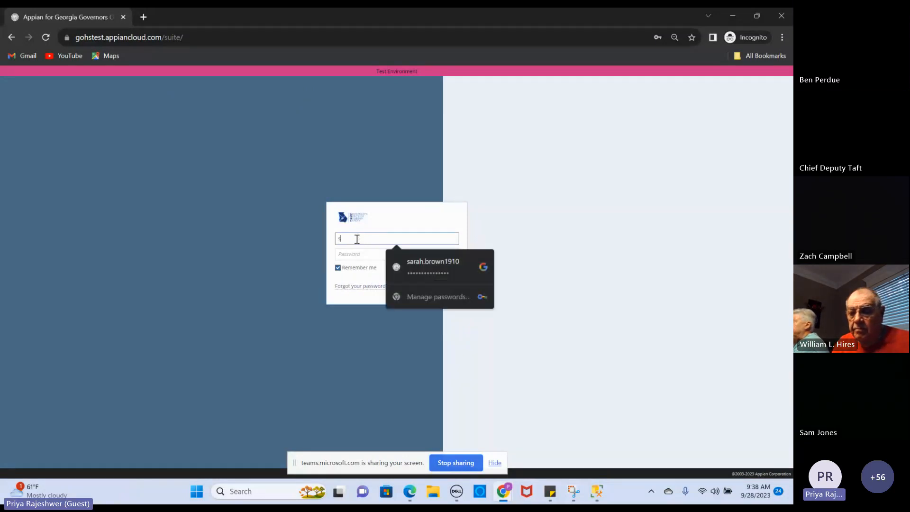
left_click(425, 271)
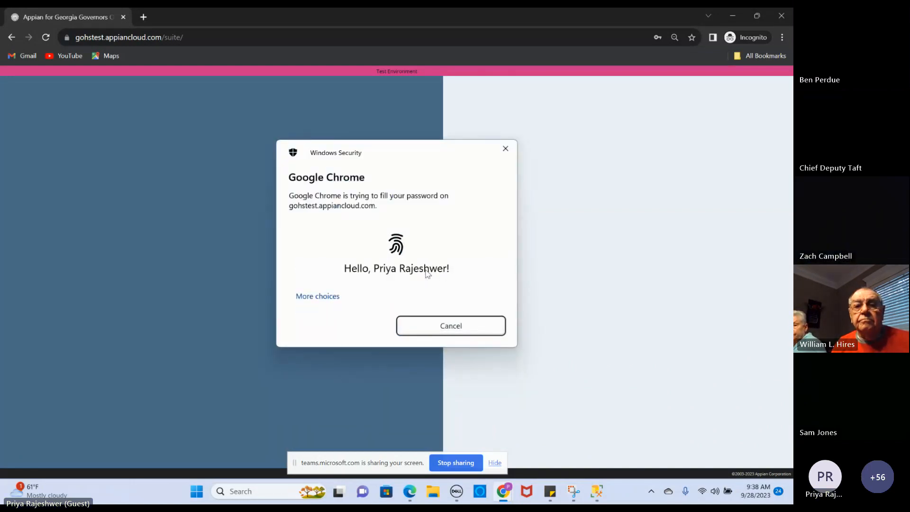
left_click(447, 288)
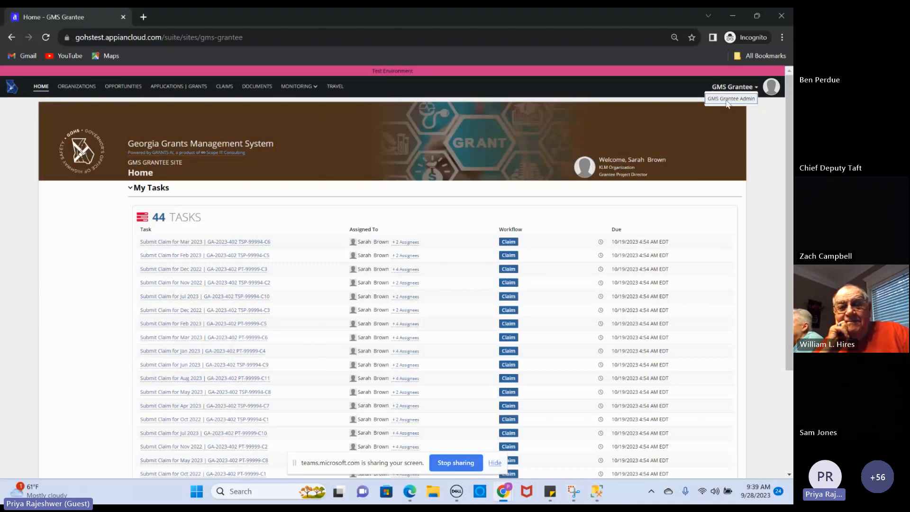
In GMS Grantee Admin, check User Roles, then return to Users and begin adding a user
left_click(728, 99)
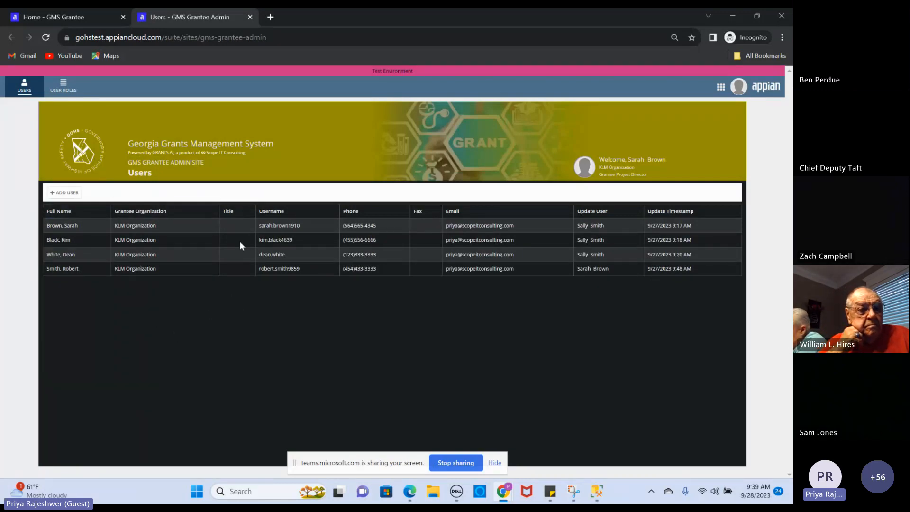
left_click(64, 90)
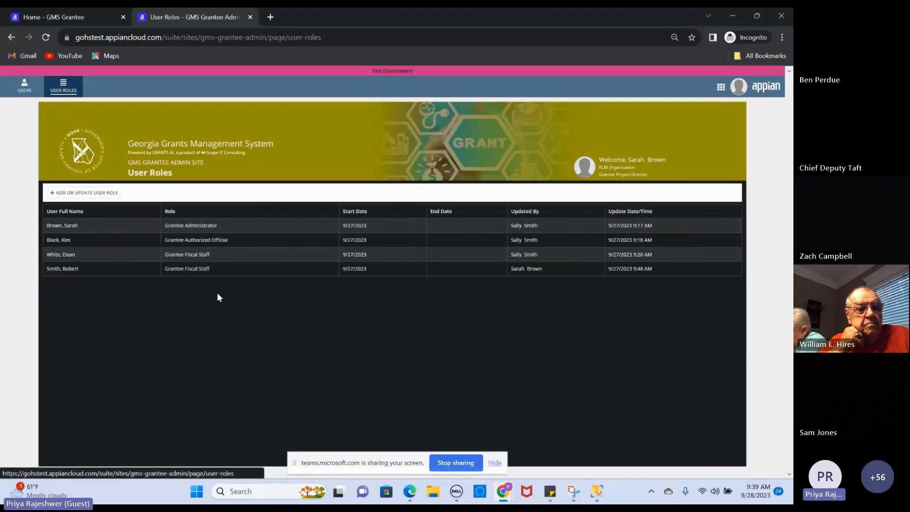
left_click(24, 86)
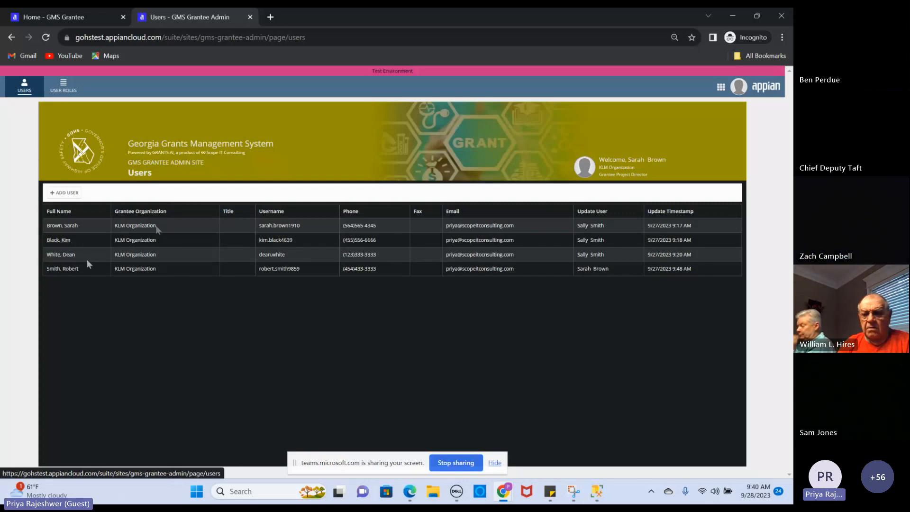
left_click(71, 192)
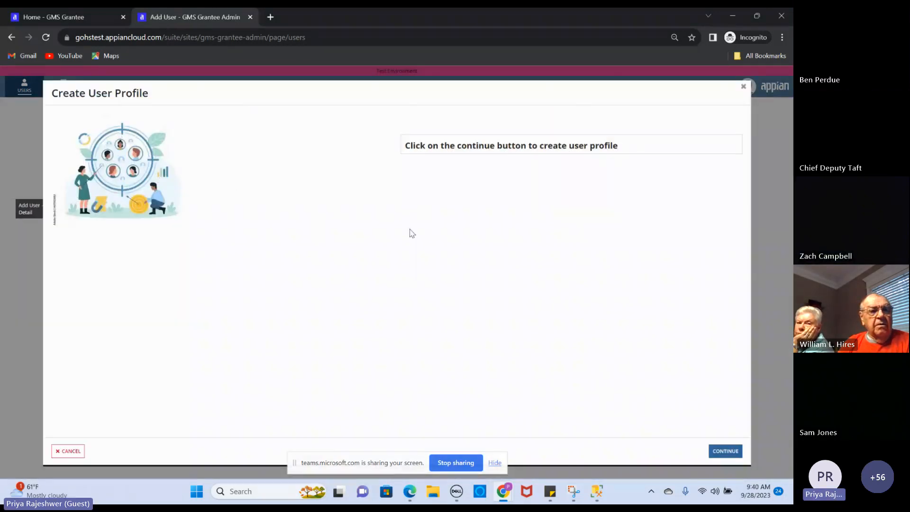
Cancel the first Add User attempt, then restart it and continue to the Create User form
left_click(60, 452)
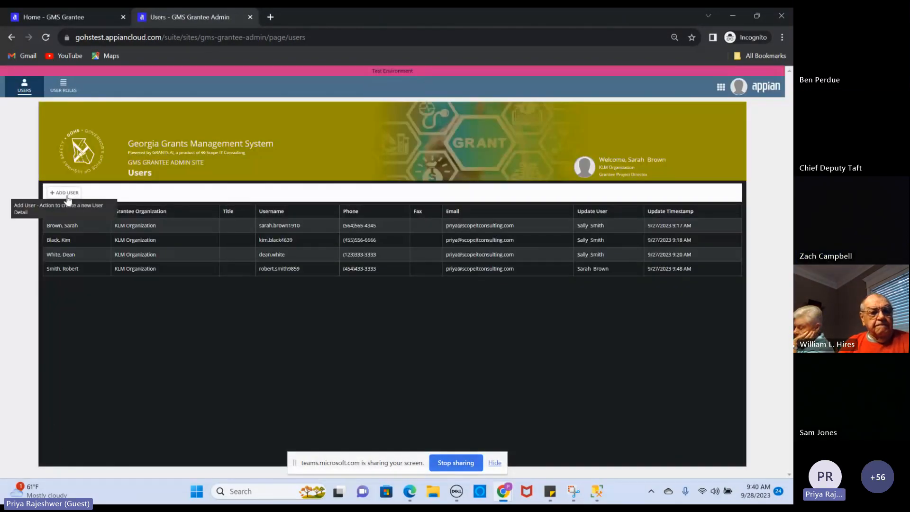
left_click(67, 194)
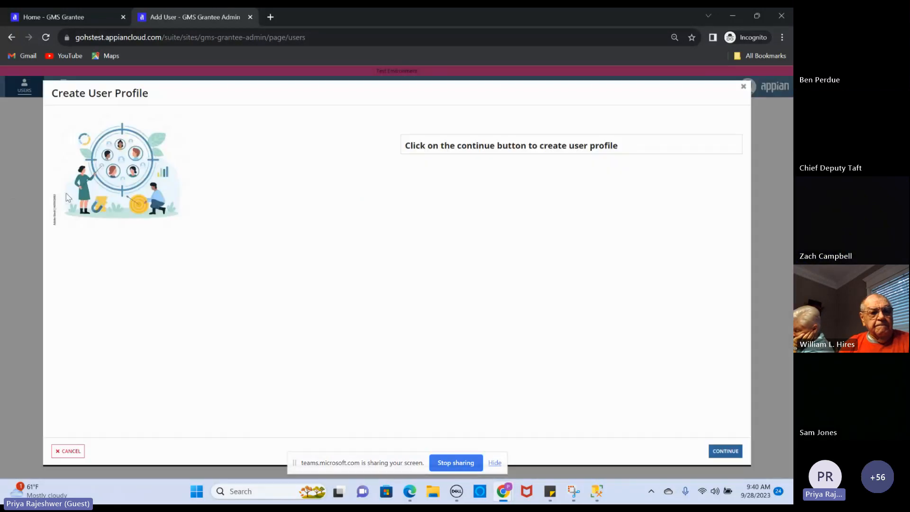
left_click(726, 451)
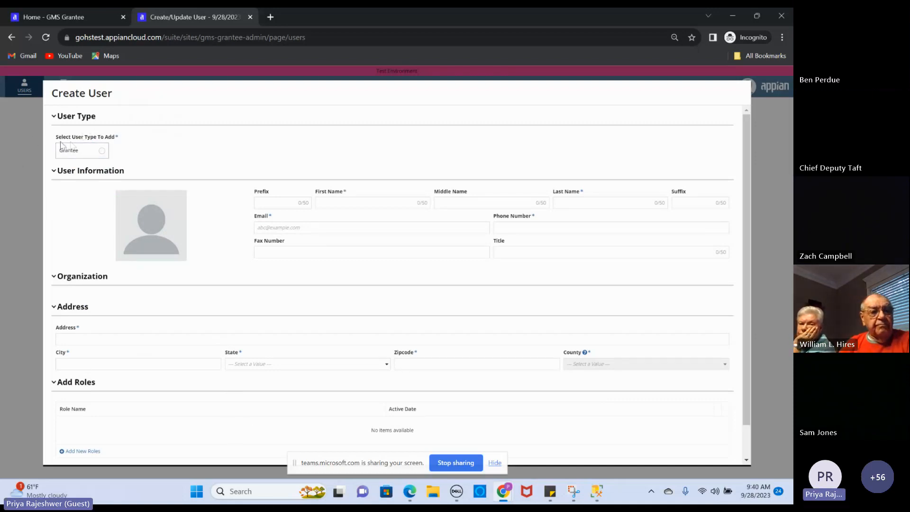
Make the new user a Grantee and enter the user's first and last name
left_click(102, 153)
left_click(350, 203)
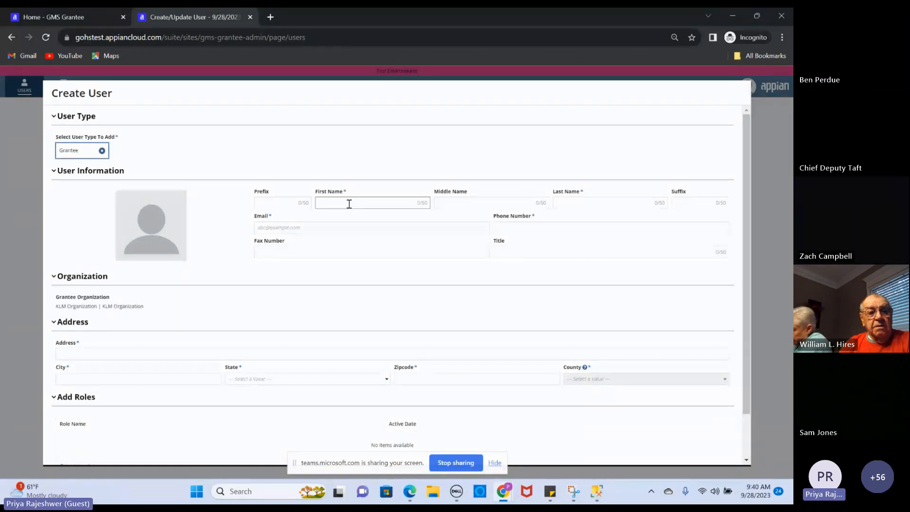
type("J")
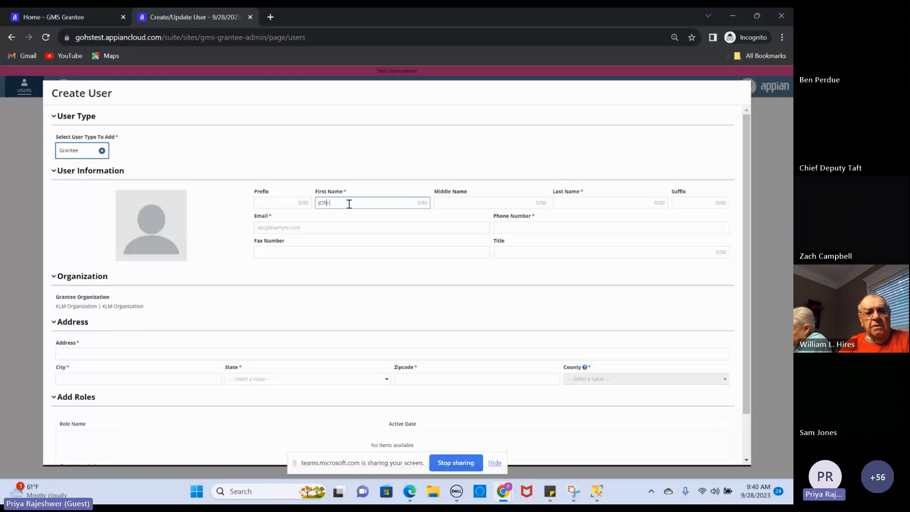
type("ohn")
key("Tab")
key("Tab")
type("D")
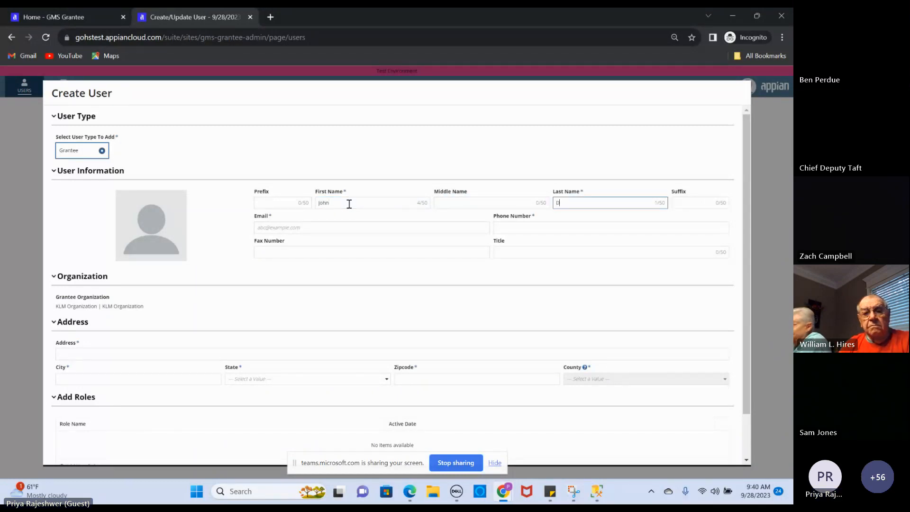
Enter the user's email address and phone number so the phone gets formatted
left_click(274, 228)
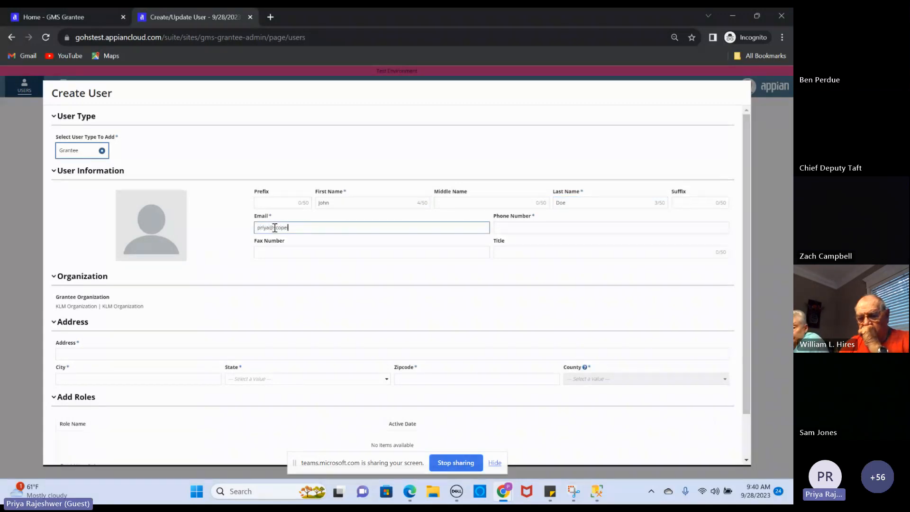
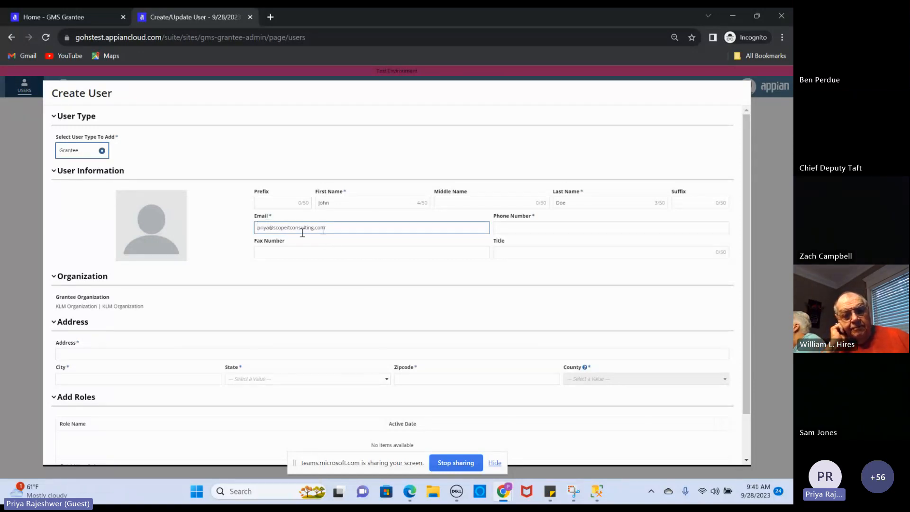
left_click_drag(337, 229, 251, 227)
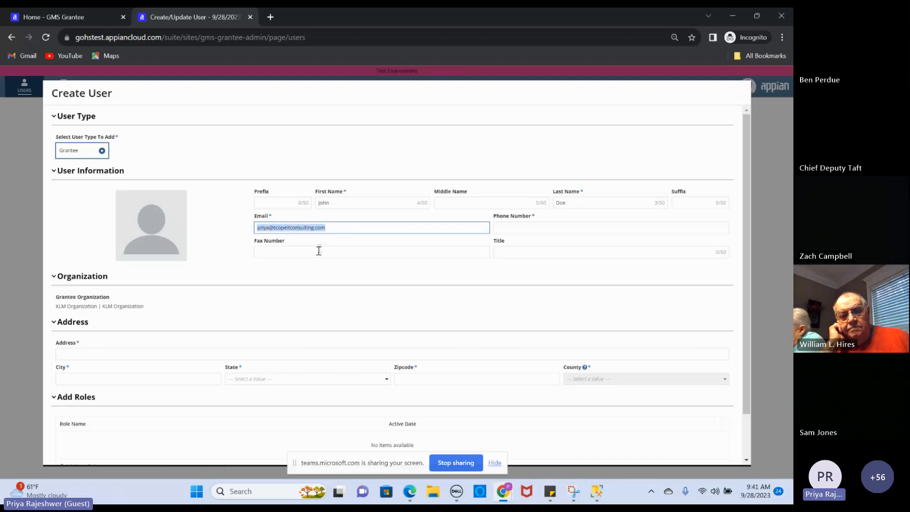
left_click(547, 223)
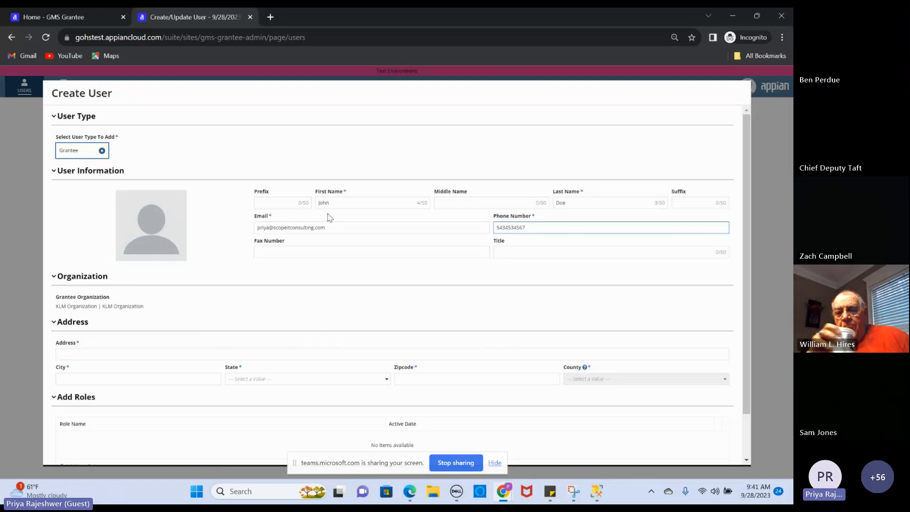
left_click(219, 327)
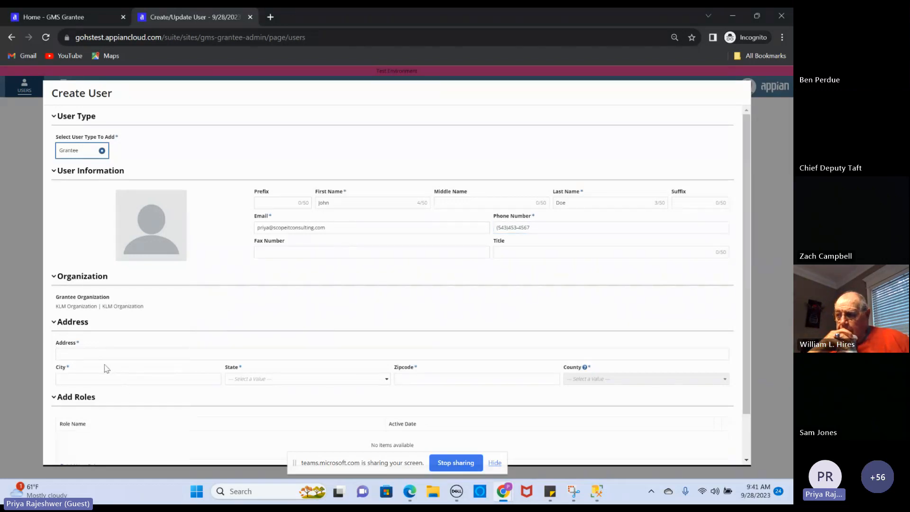
left_click(101, 352)
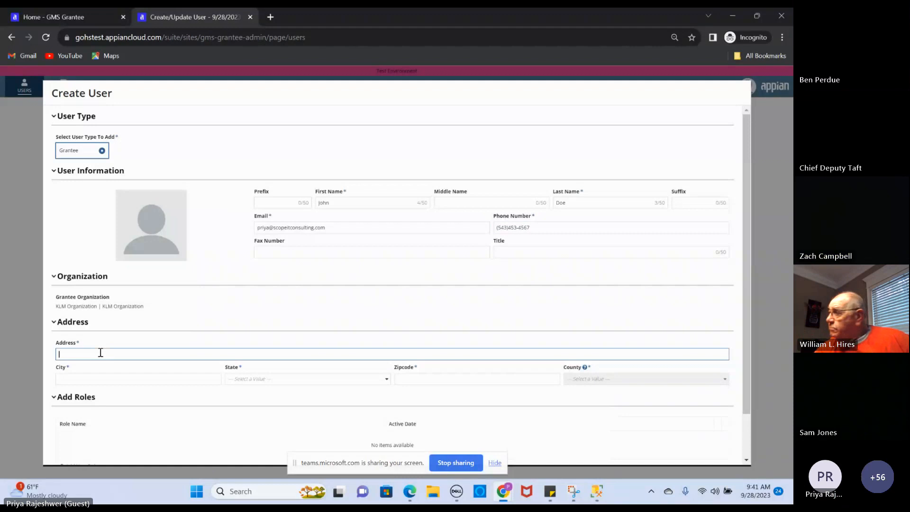
Enter address 100 Test St, Columbus, Georgia, zipcode 4555, county Coweta, and add a role row
type("100 Test St")
key("Tab")
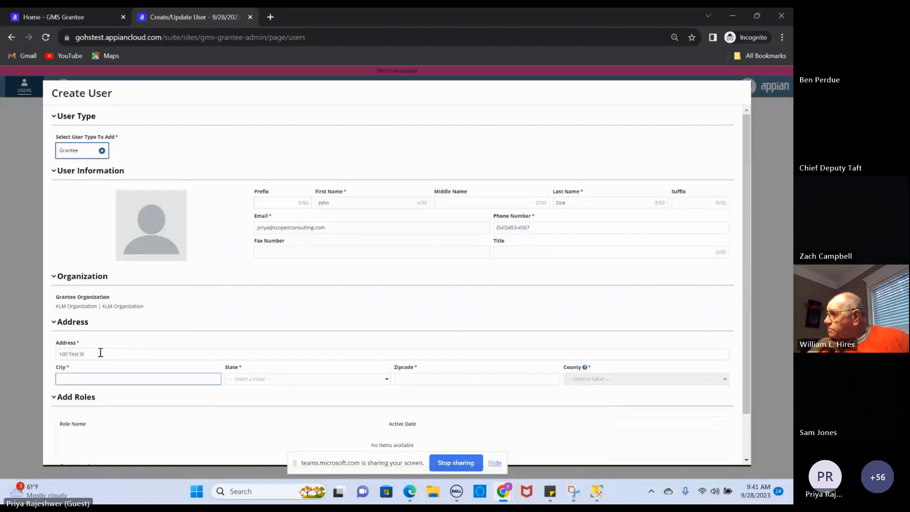
type("Columbus")
key("Tab")
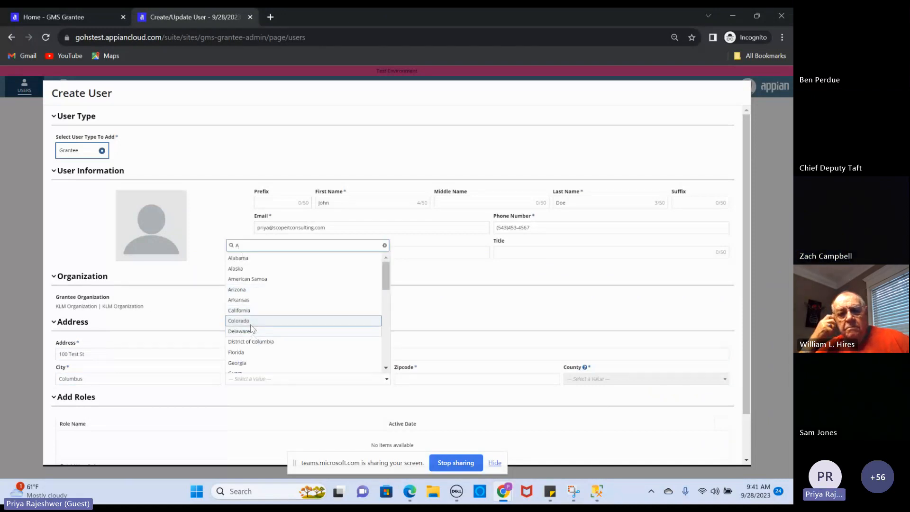
left_click(249, 363)
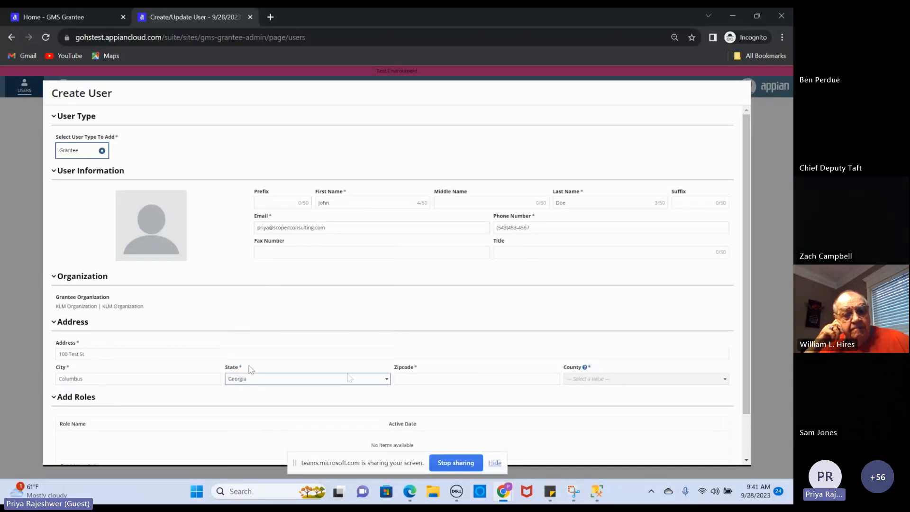
left_click(415, 375)
type("45555")
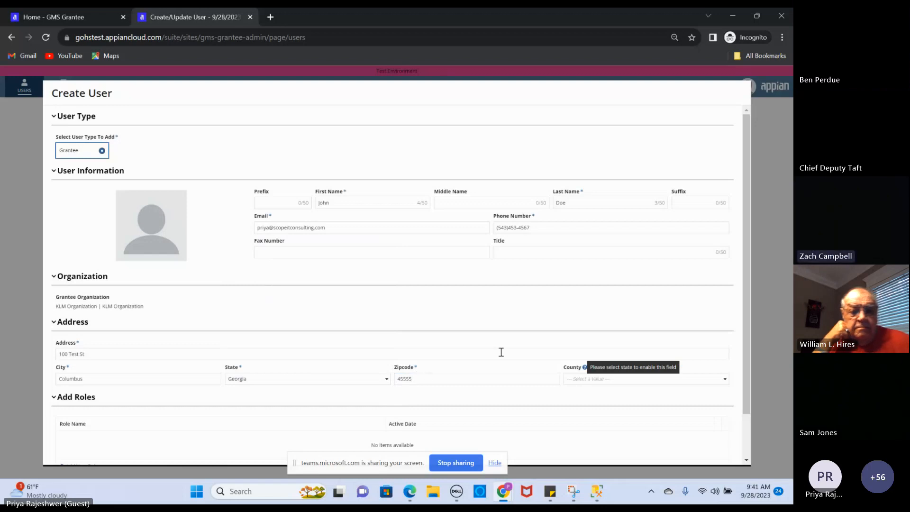
left_click(598, 379)
left_click(590, 320)
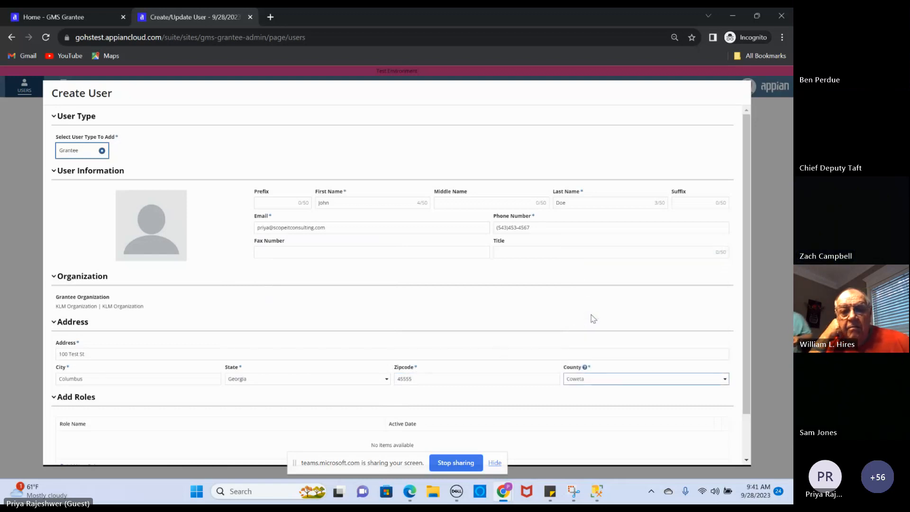
scroll(749, 149, "down", 2)
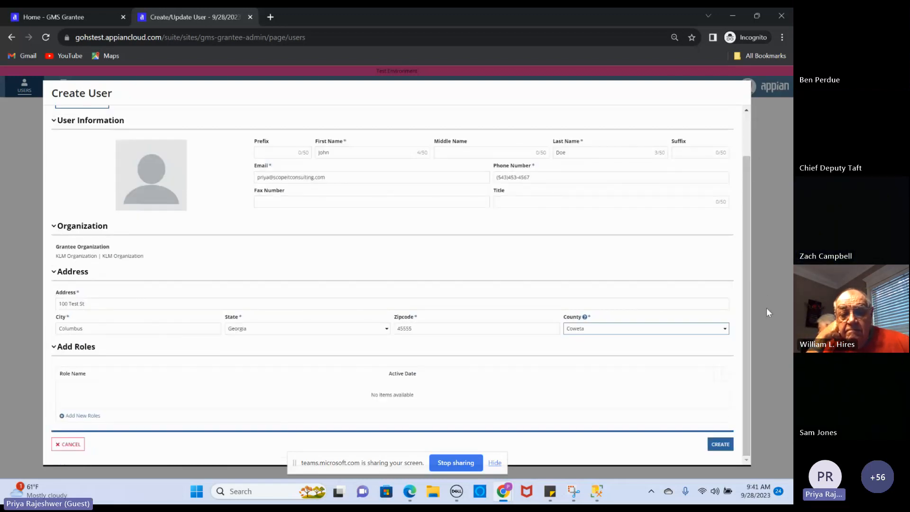
left_click(83, 417)
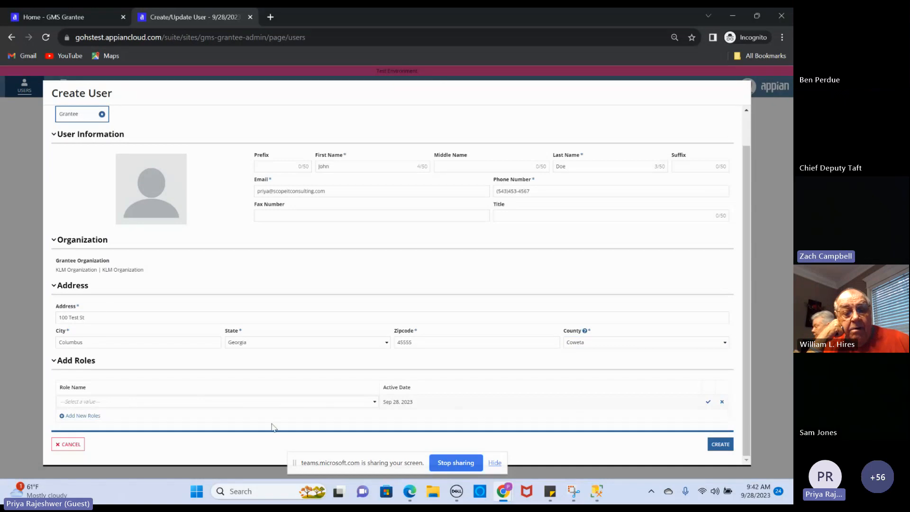
Give the new user the Grantee Viewer role and confirm the entry
left_click(375, 402)
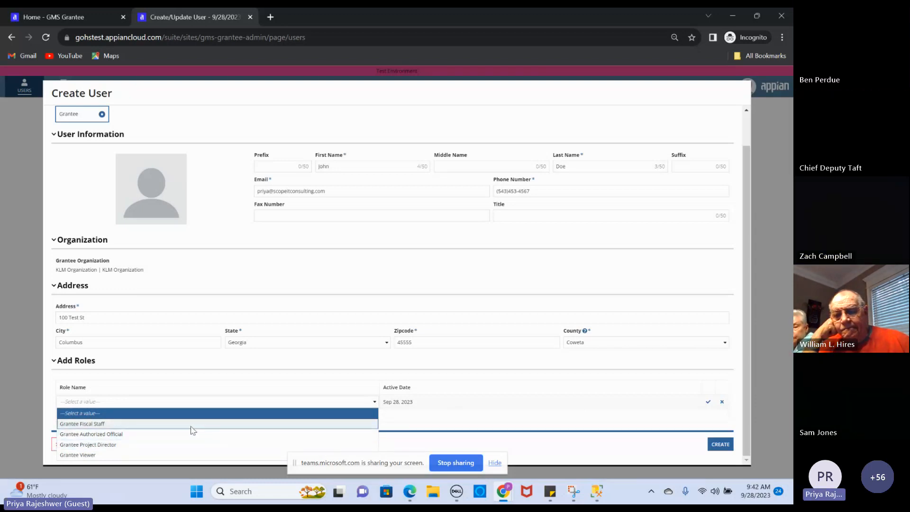
left_click(177, 454)
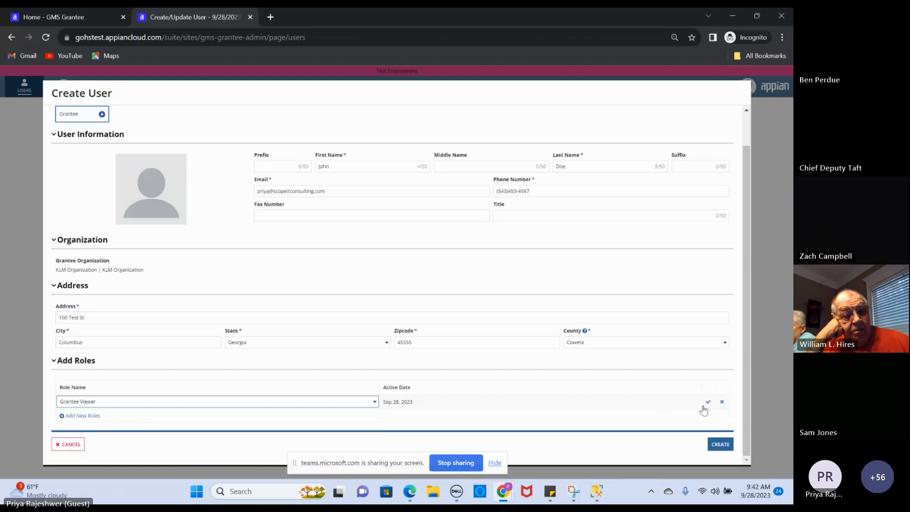
left_click(708, 404)
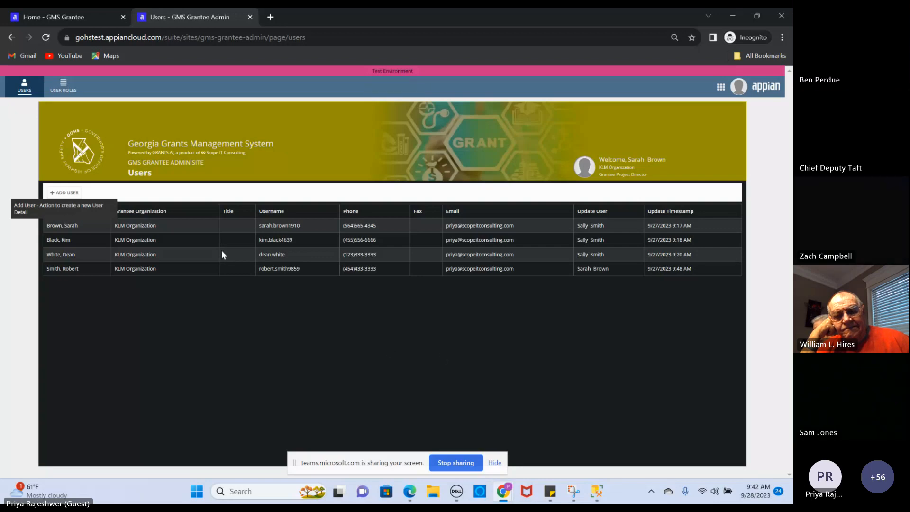
Review the five user role assignments, then open the GMS Grantee site from the account menu
left_click(68, 89)
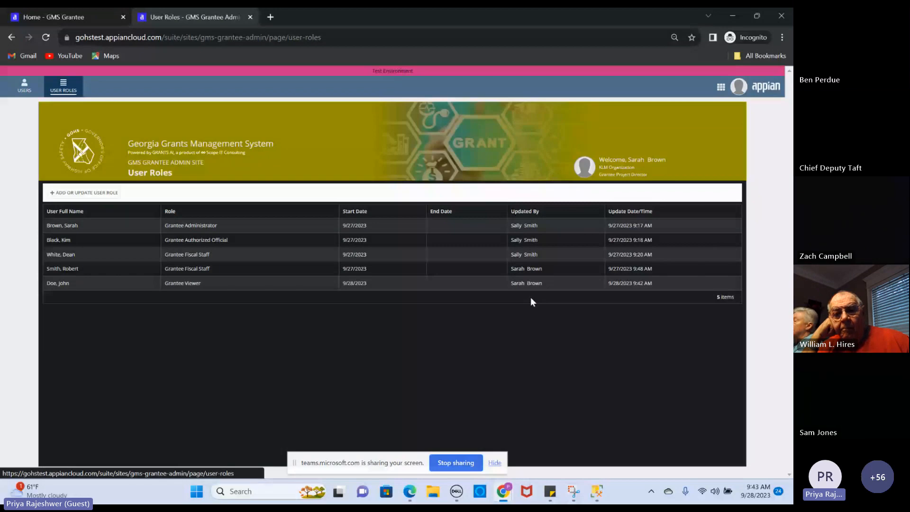
left_click(737, 90)
left_click(721, 88)
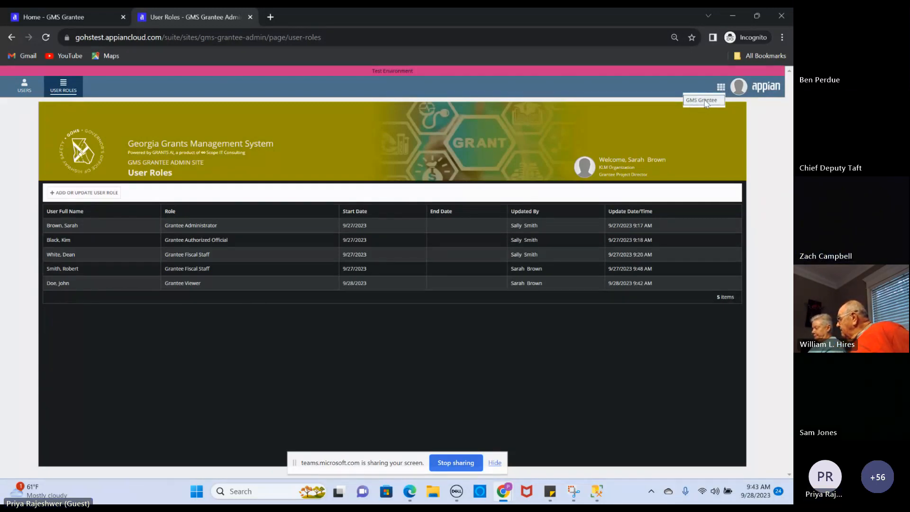
left_click(706, 101)
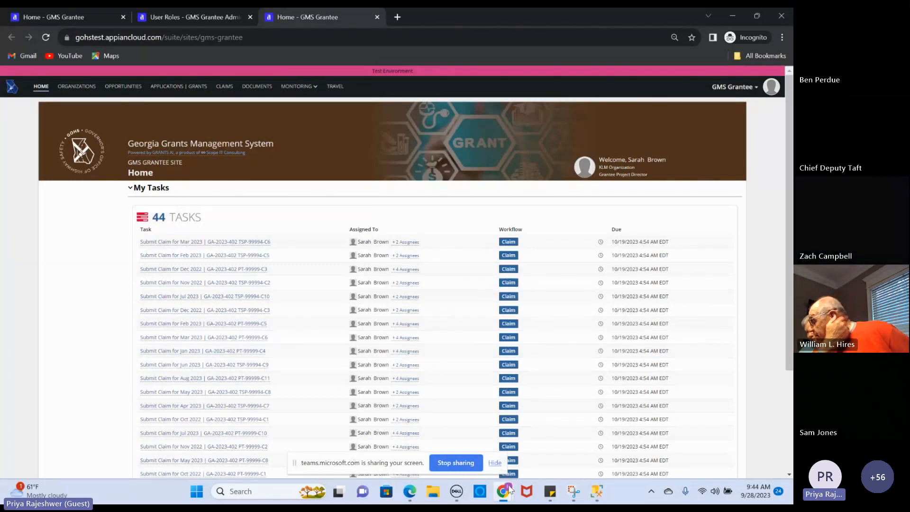
Switch windows from the taskbar to bring the Microsoft Teams call window forward
mouse_move(509, 490)
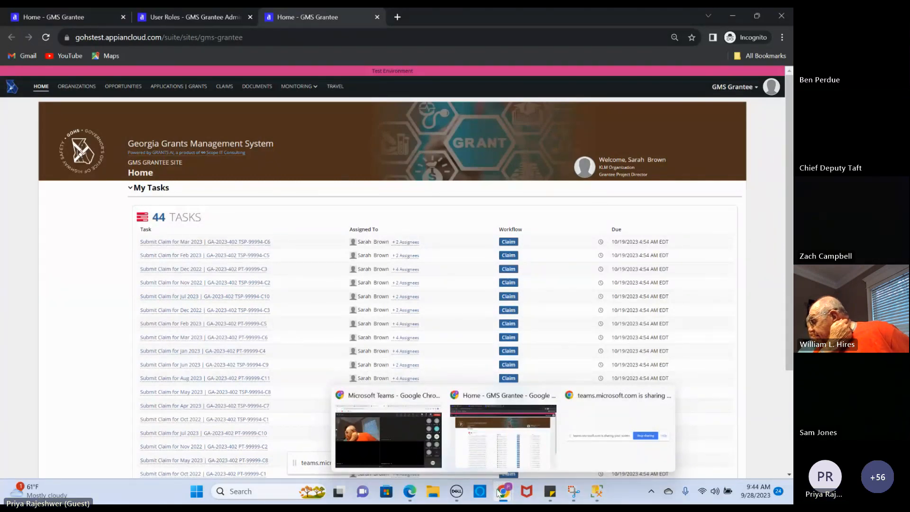
left_click(502, 433)
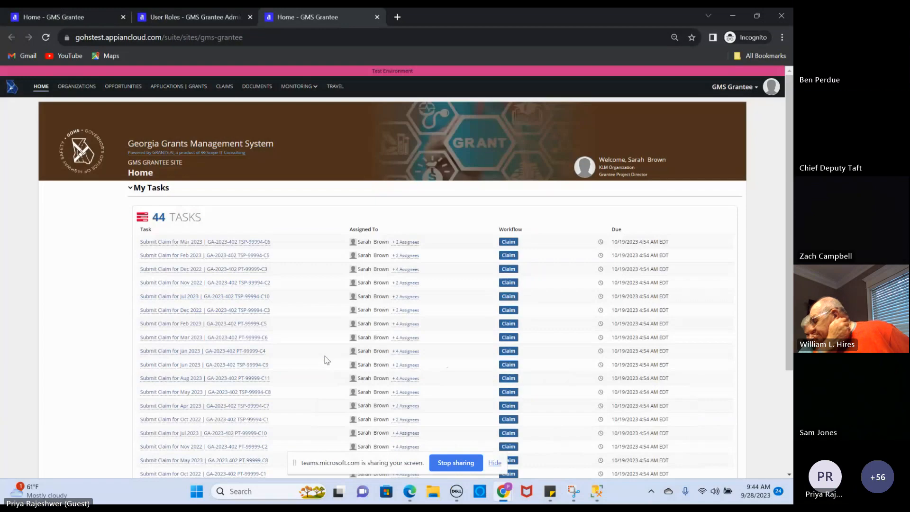
mouse_move(505, 495)
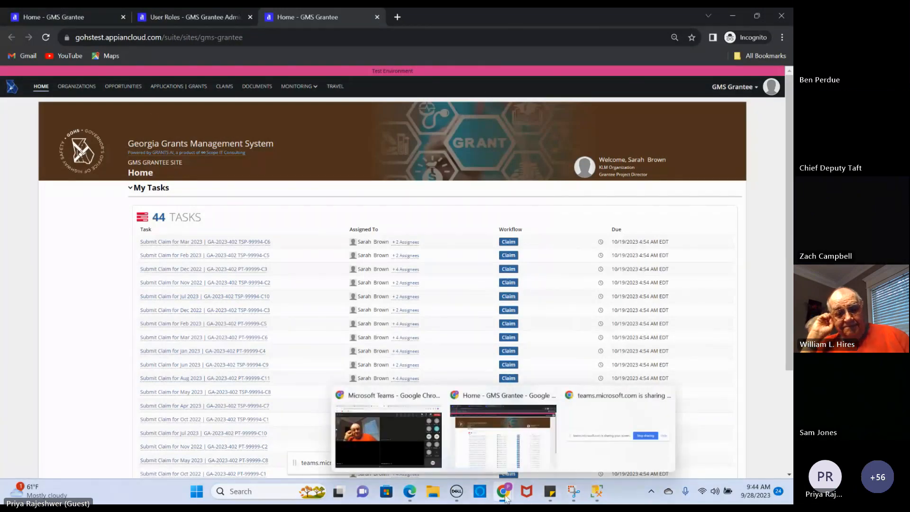
left_click(505, 496)
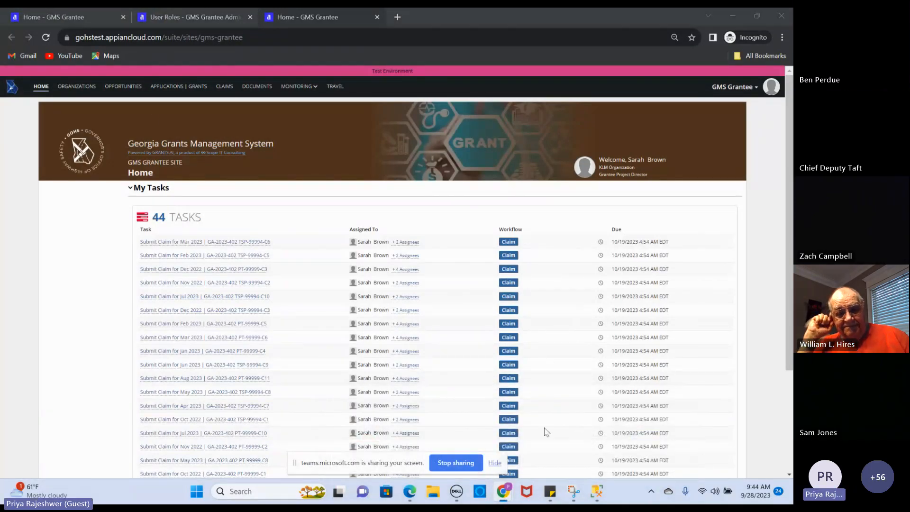
left_click(507, 493)
left_click(476, 454)
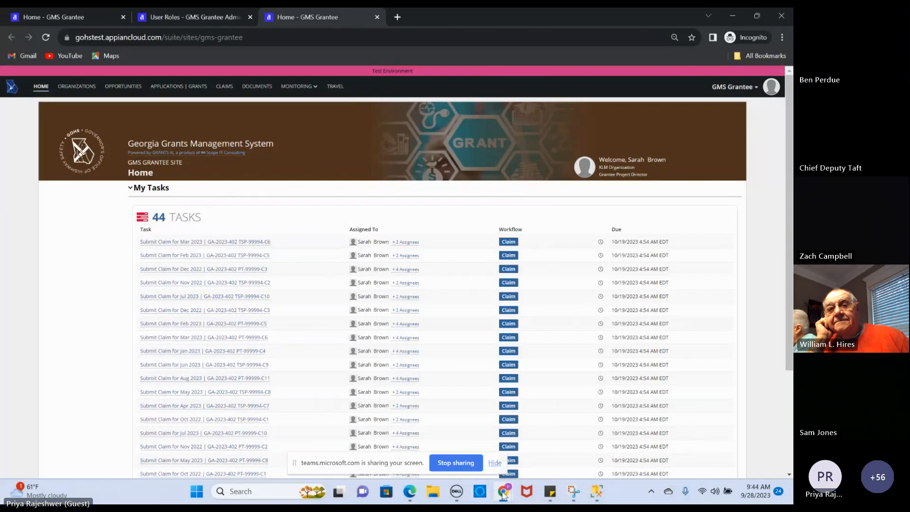
mouse_move(503, 492)
left_click(395, 440)
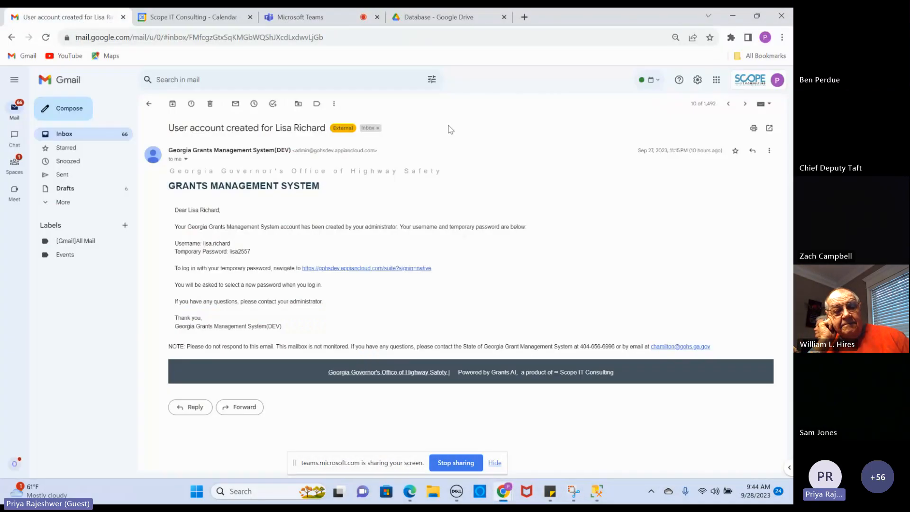
Show the 'User account created' email in Gmail, then return to the GMS Grantee window
left_click(79, 18)
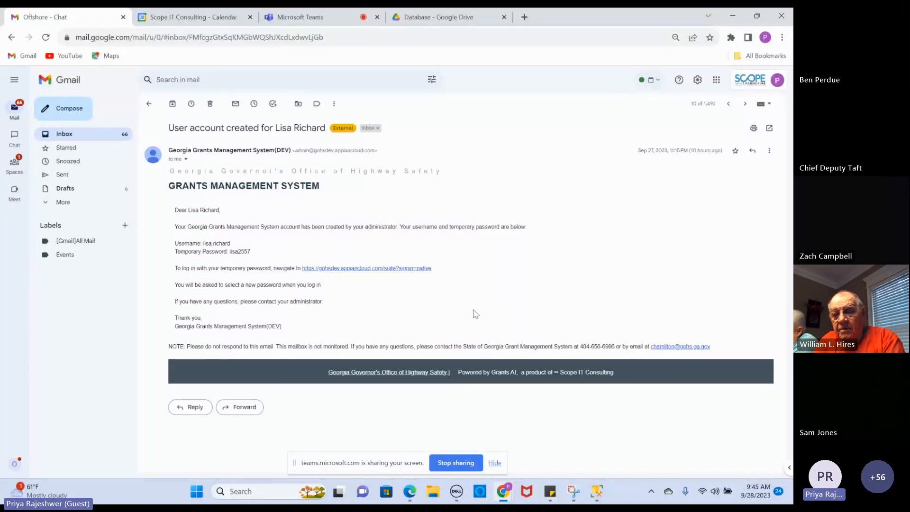
mouse_move(497, 494)
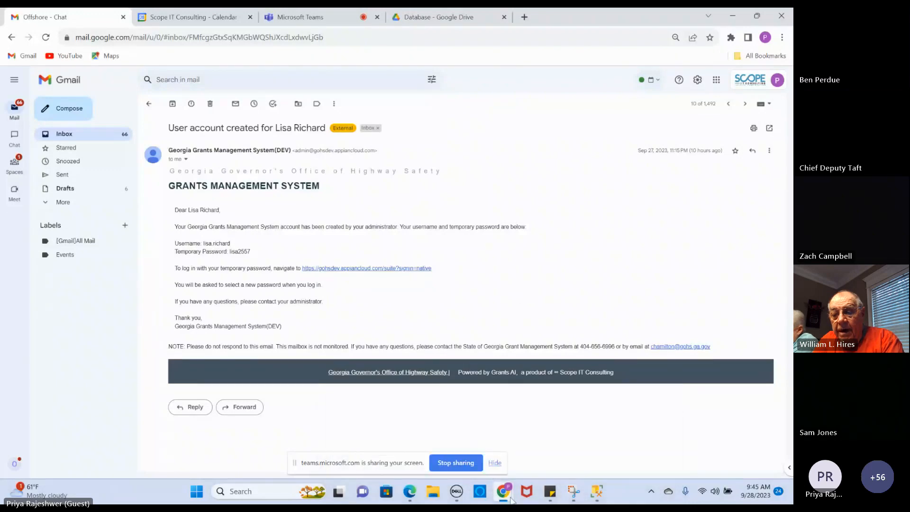
left_click(493, 434)
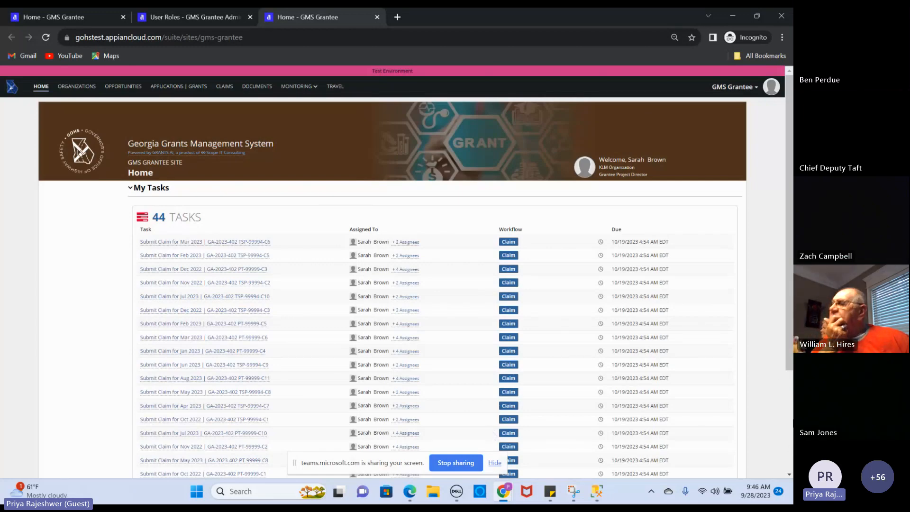
Scroll through the 44 Submit Claim tasks due 10/19/2023 under My Tasks
left_click_drag(790, 279, 782, 305)
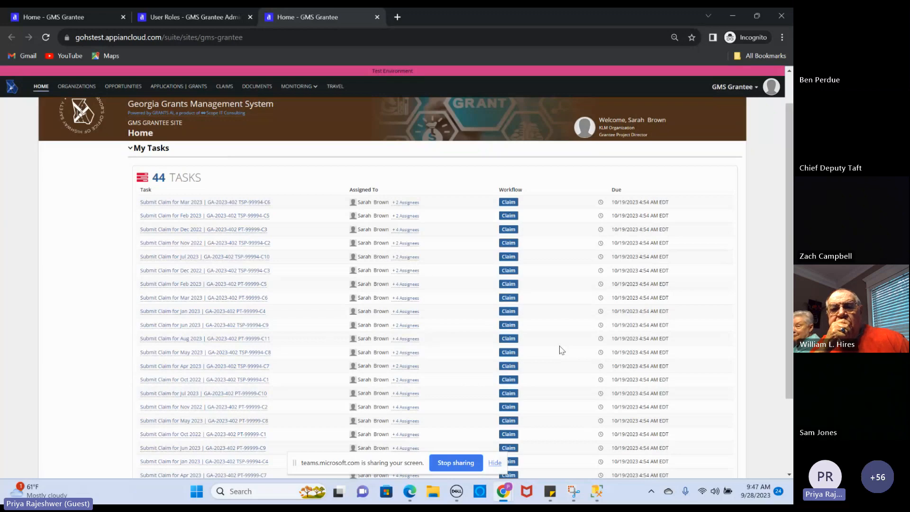
Open the KLM Organization record and review its seven users, roles, and applications/grants
left_click(71, 87)
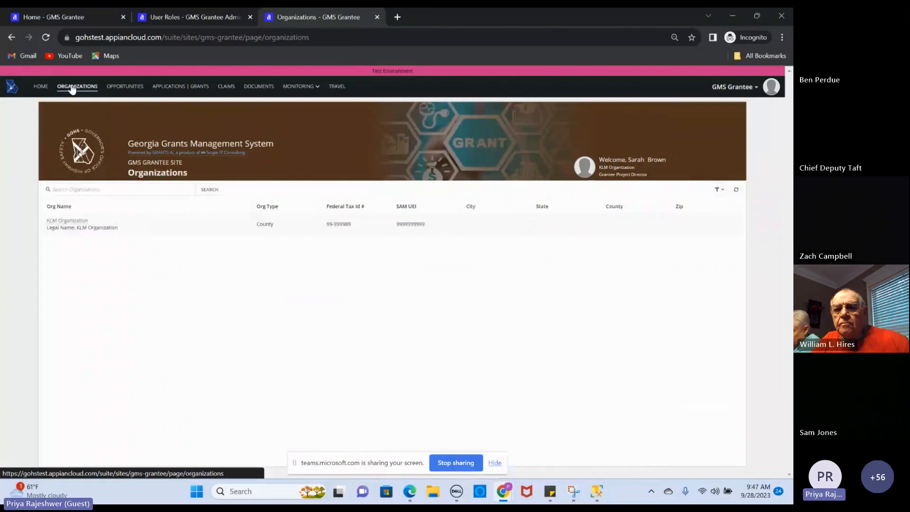
left_click(67, 221)
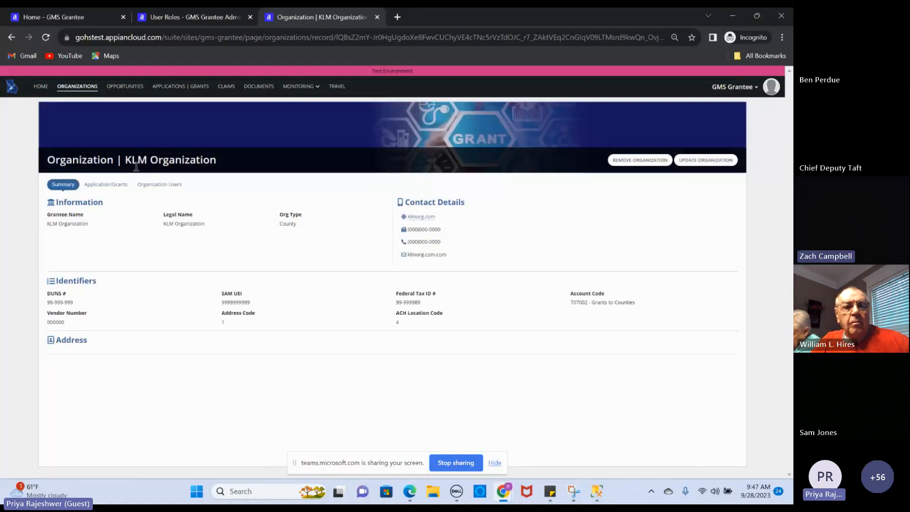
left_click(159, 189)
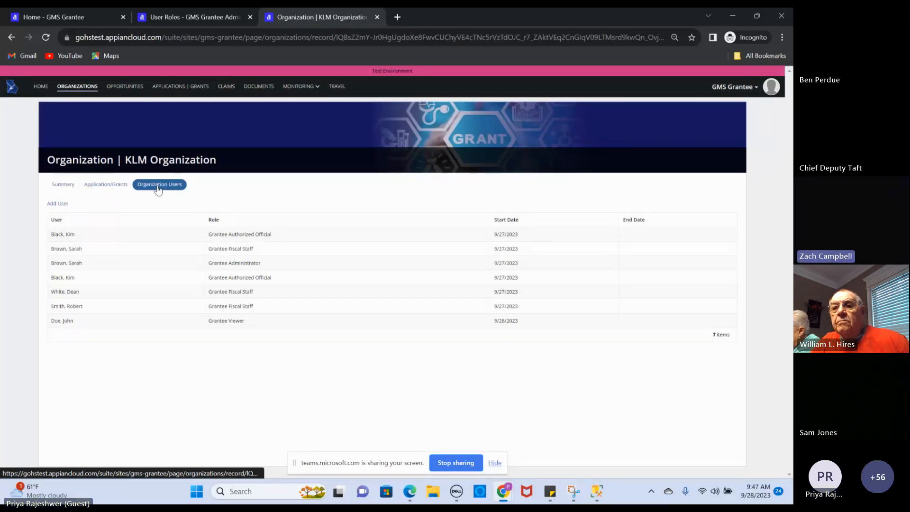
left_click(95, 190)
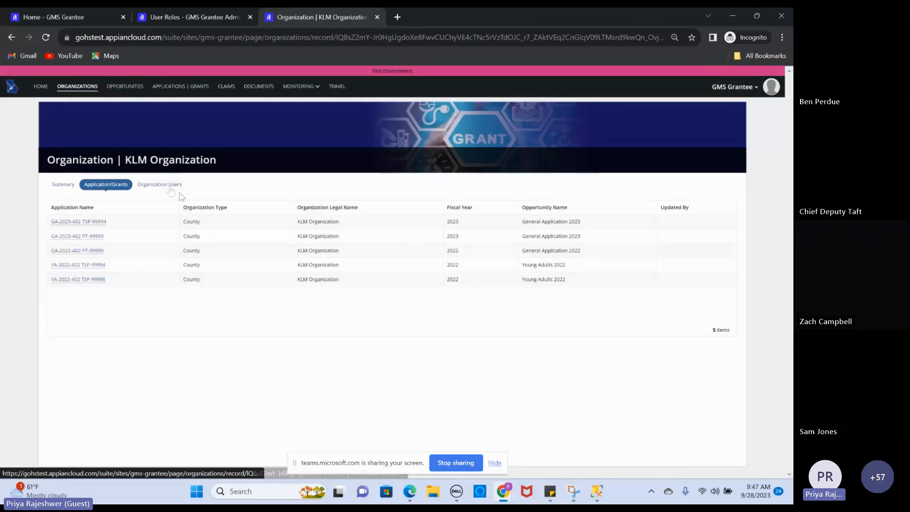
left_click(167, 187)
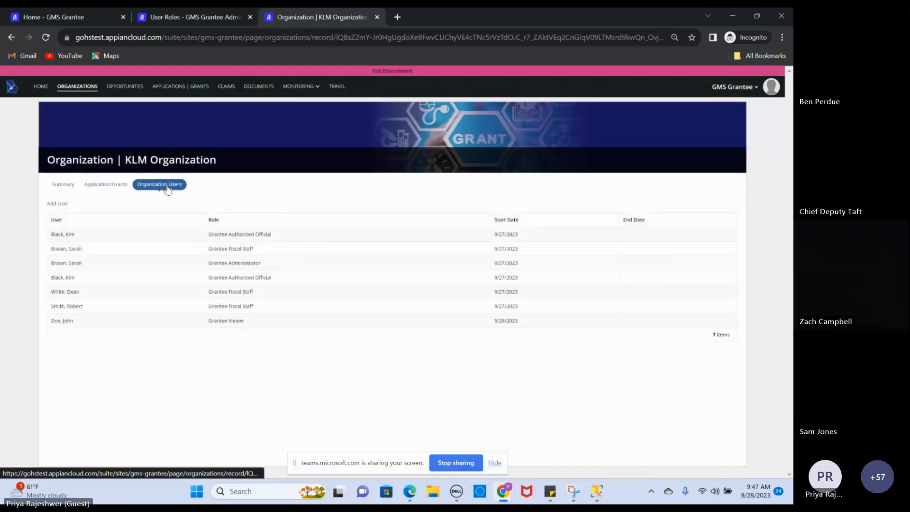
left_click(125, 90)
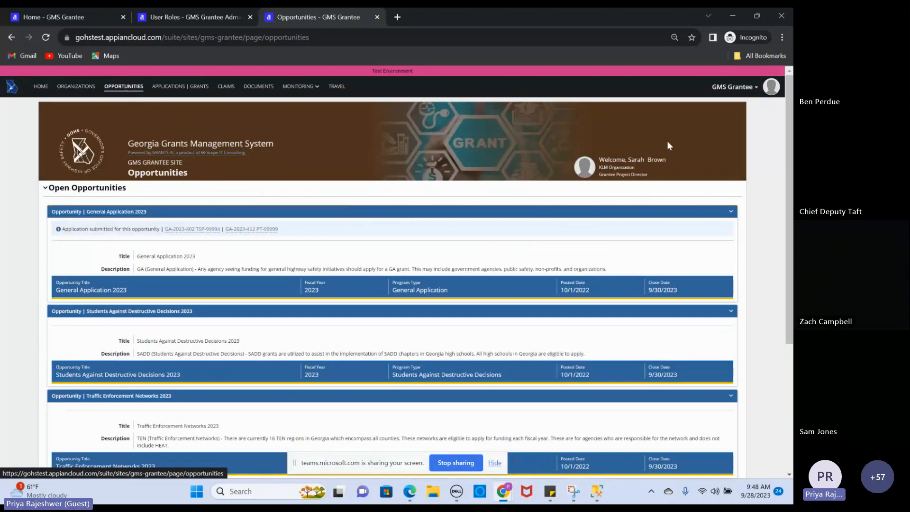
Scroll the open opportunities, then open grant GA-2023-402 TSP-99994 from the grants list
mouse_move(788, 111)
left_mouse_down()
mouse_move(788, 183)
mouse_move(786, 110)
left_mouse_up()
left_click(185, 87)
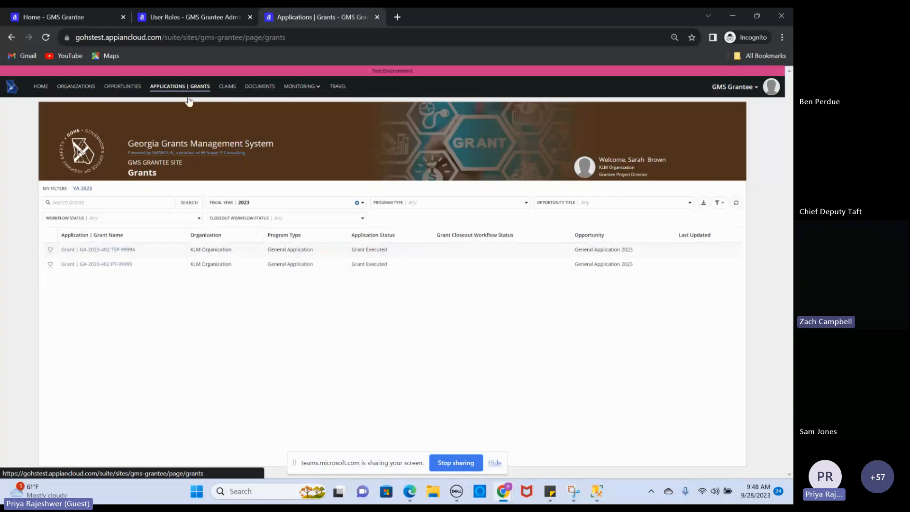
left_click(110, 250)
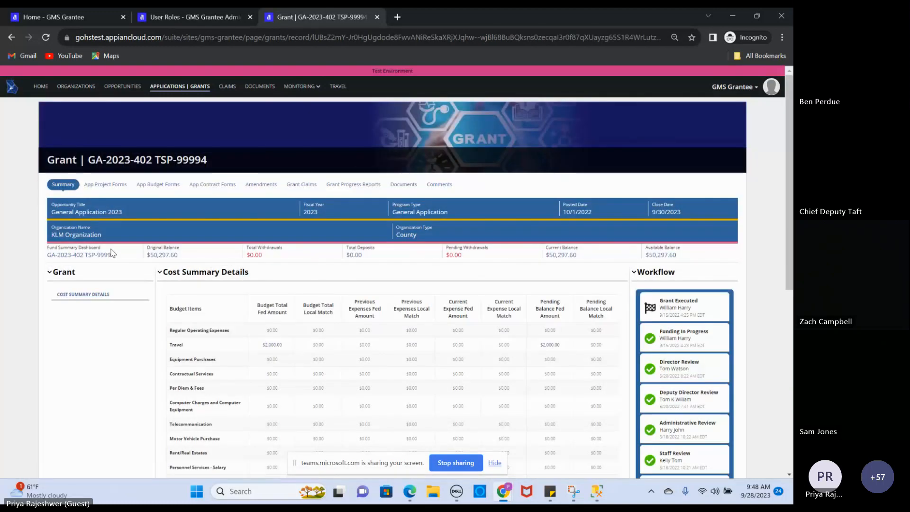
Scroll grant GA-2023-402 TSP-99994 and view its Application Project Info with the ABAC GA Program title
left_click_drag(788, 96, 788, 97)
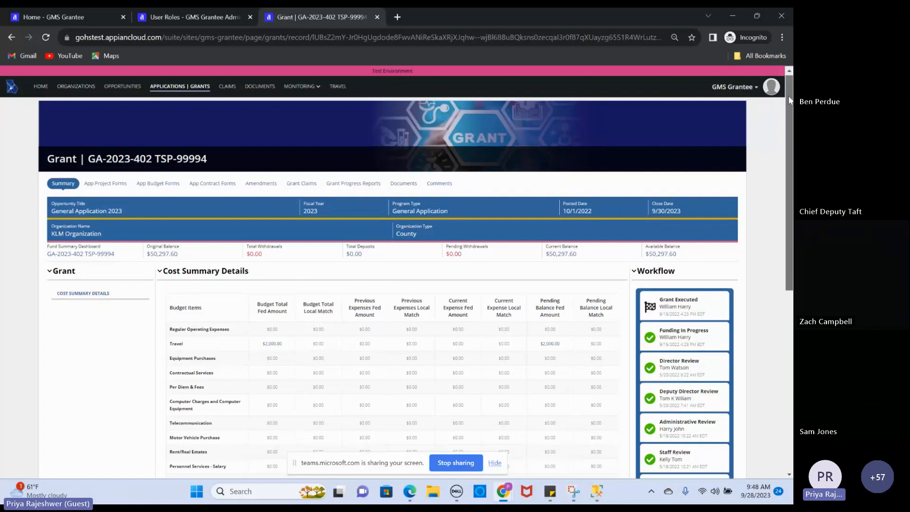
left_click_drag(789, 99, 787, 109)
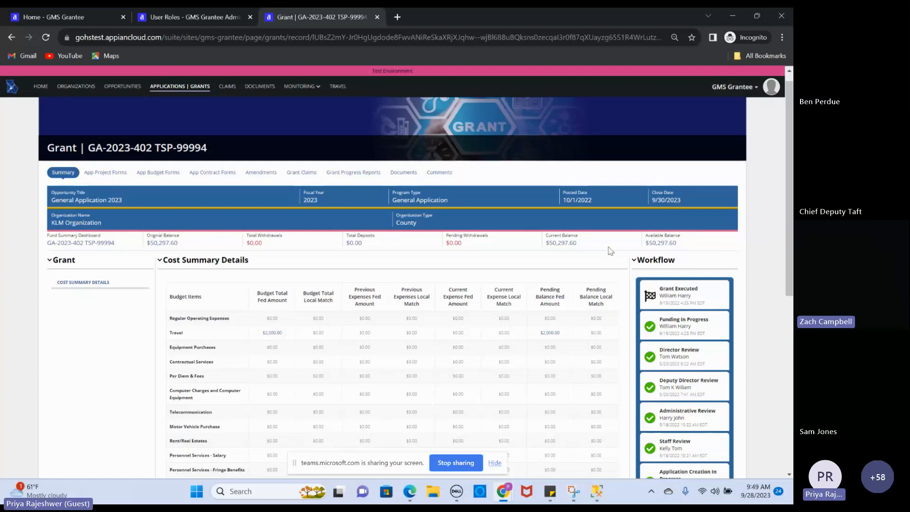
left_click_drag(792, 136, 777, 120)
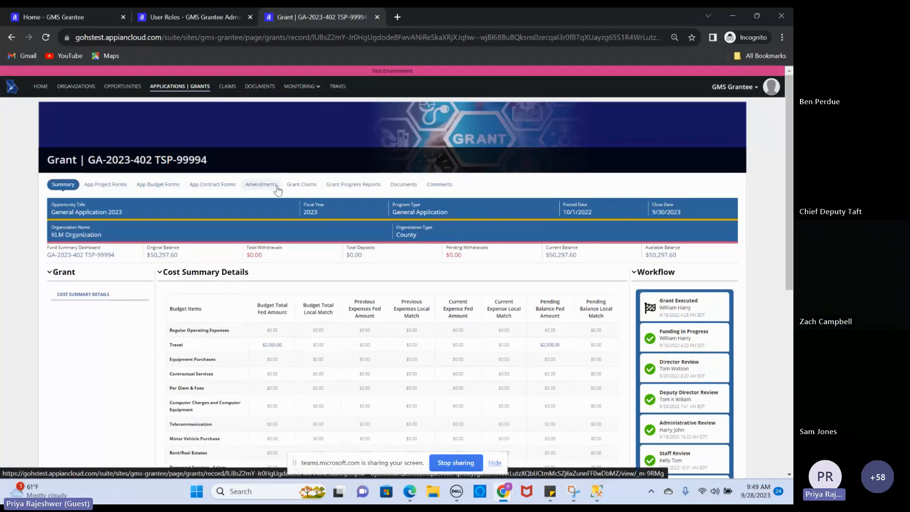
left_click(99, 187)
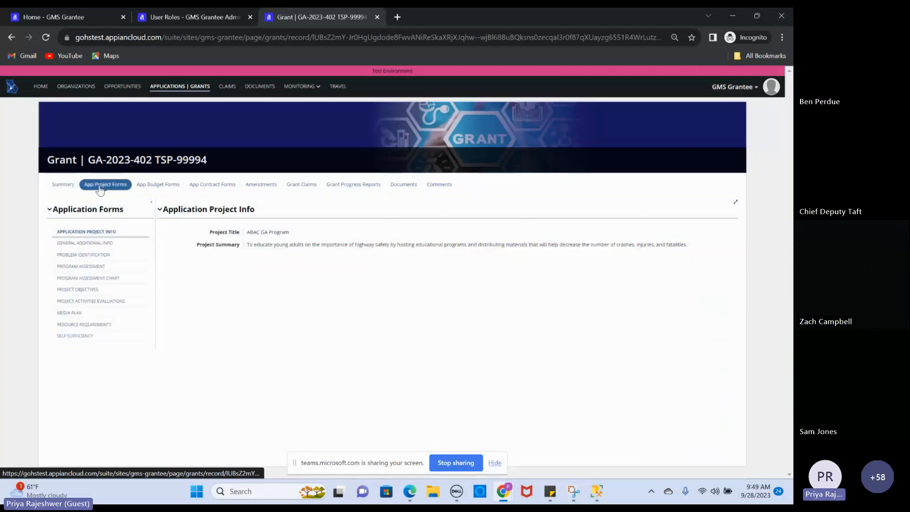
Review the General Additional Info, Problem Identification, Program Assessment and Assessment Chart forms
left_click(99, 239)
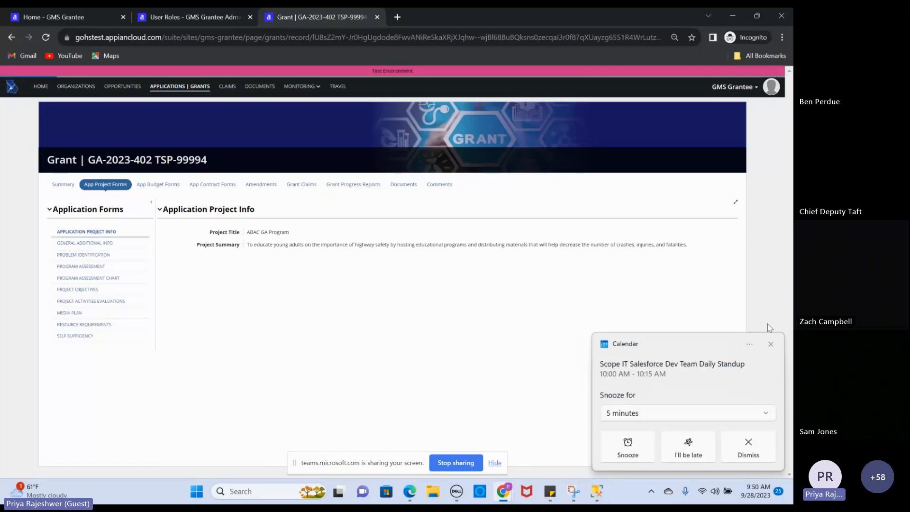
left_click(770, 344)
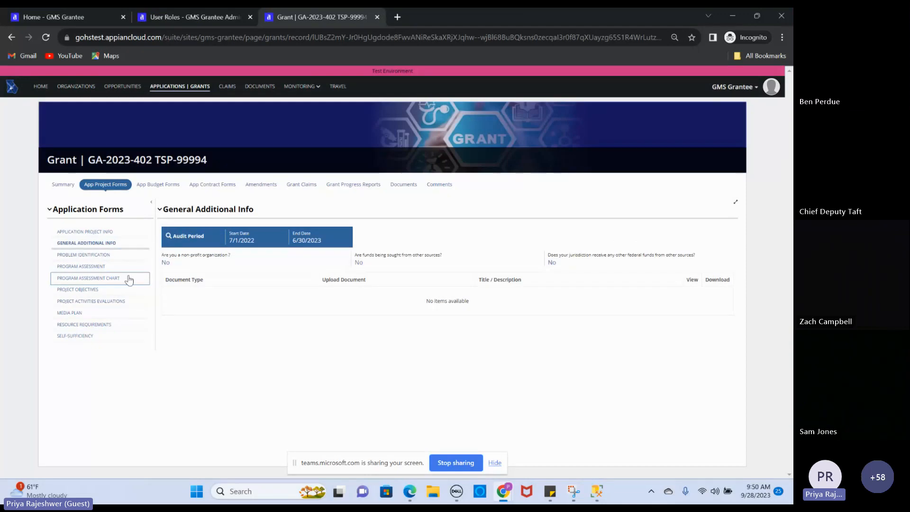
left_click(106, 258)
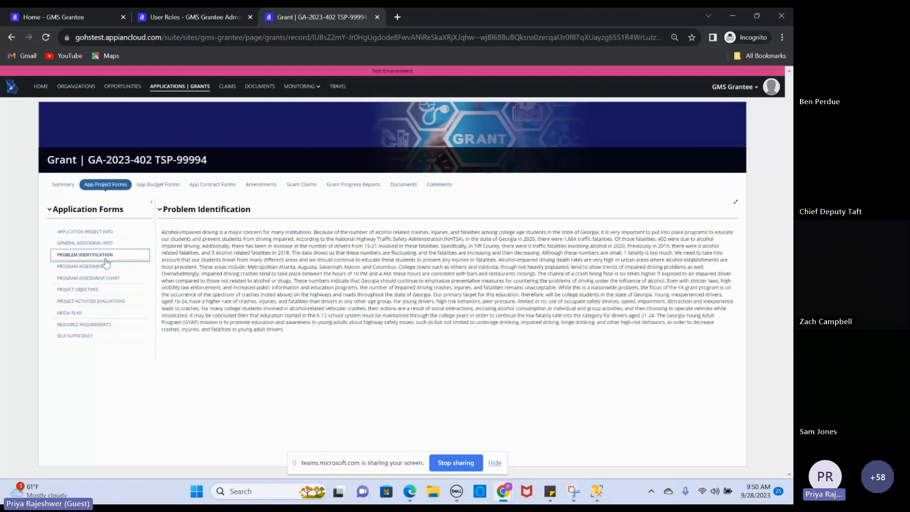
left_click(101, 267)
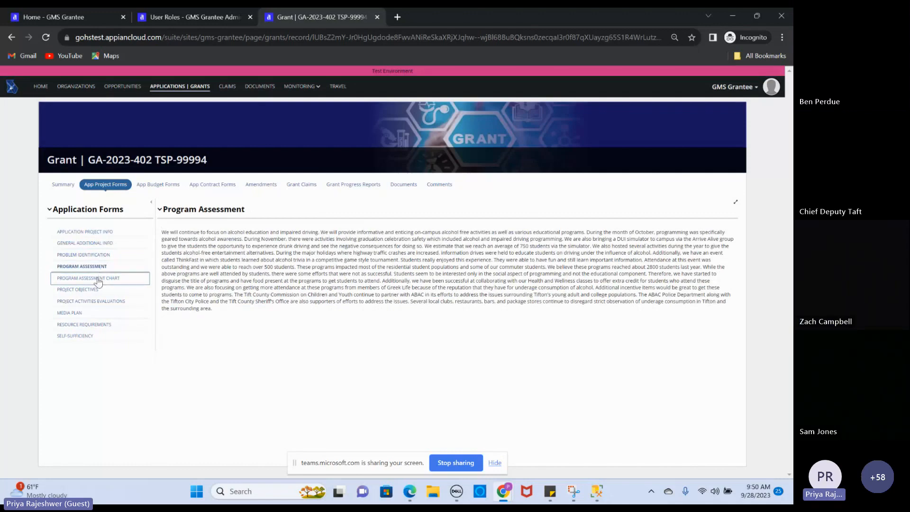
left_click(98, 280)
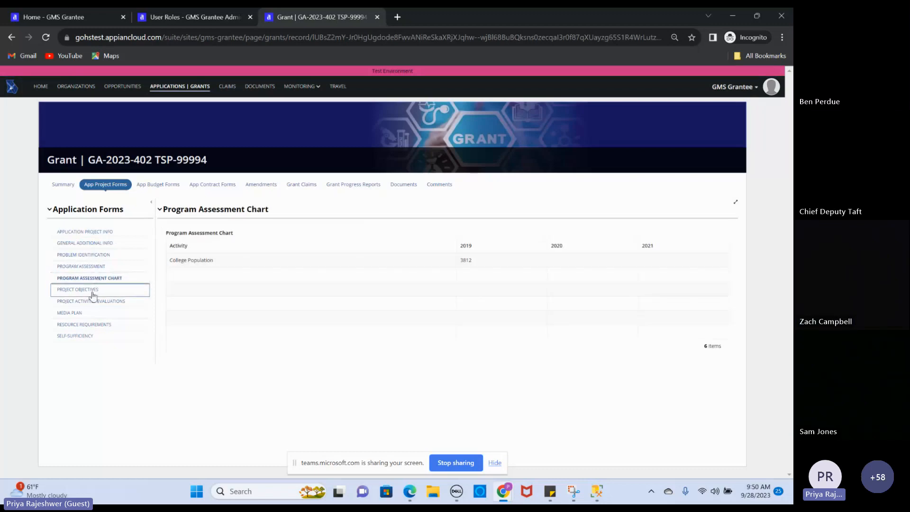
View the Project Objectives and Project Activities Evaluations forms, then the grant's budget forms
left_click(93, 294)
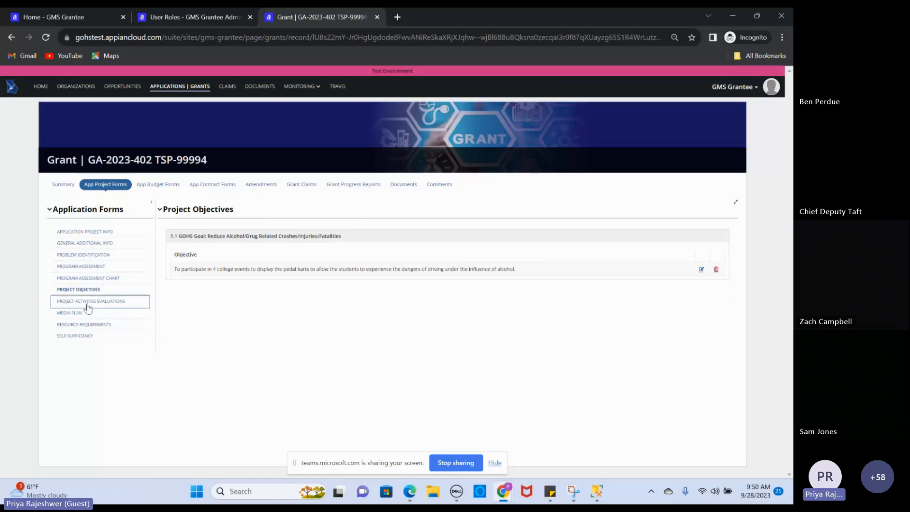
left_click(87, 304)
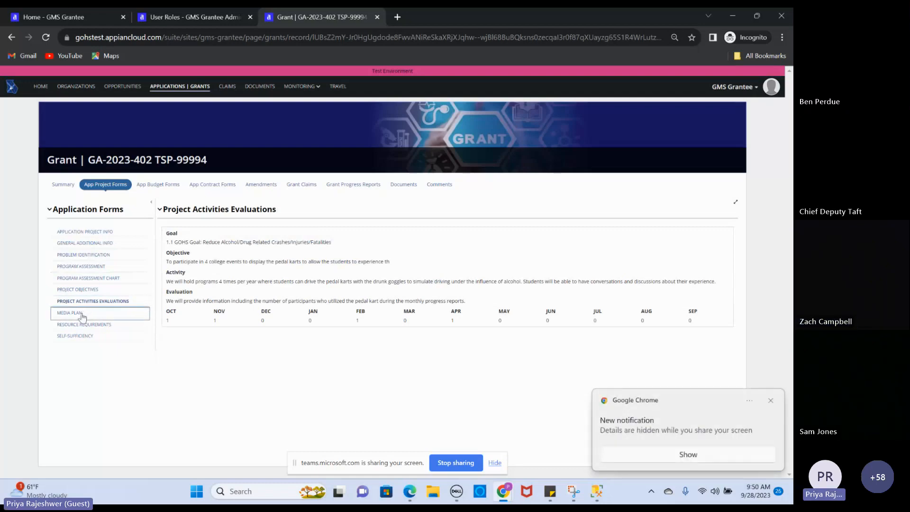
left_click(770, 400)
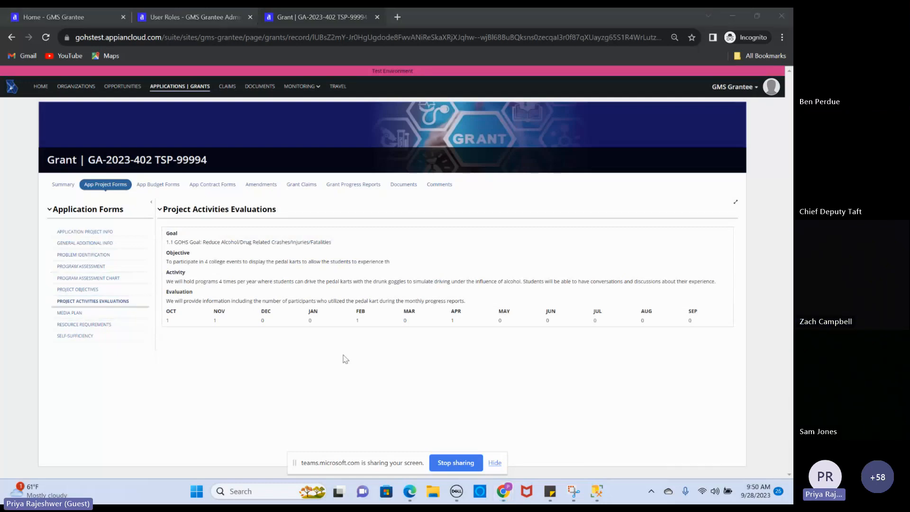
left_click(161, 188)
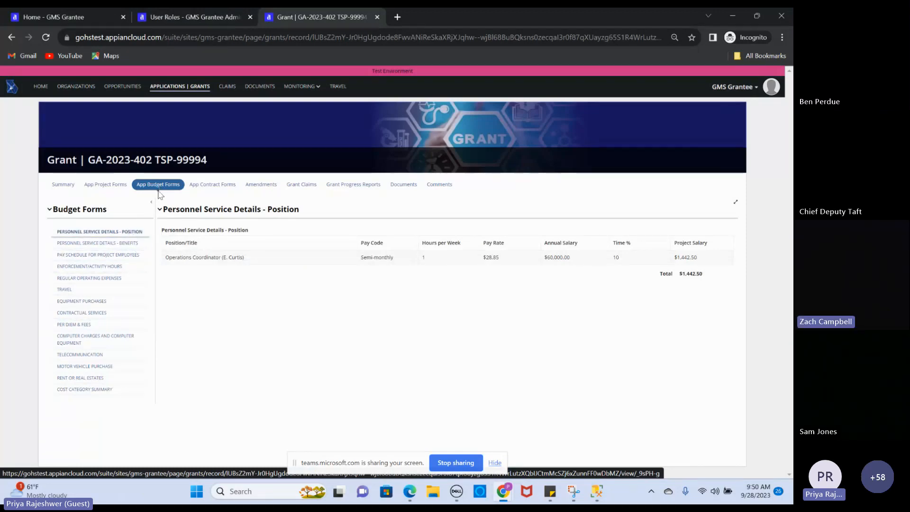
Step through the Benefits, Pay Schedule and Travel forms showing the $2,000.00 Annual GOHS Conference
left_click(125, 244)
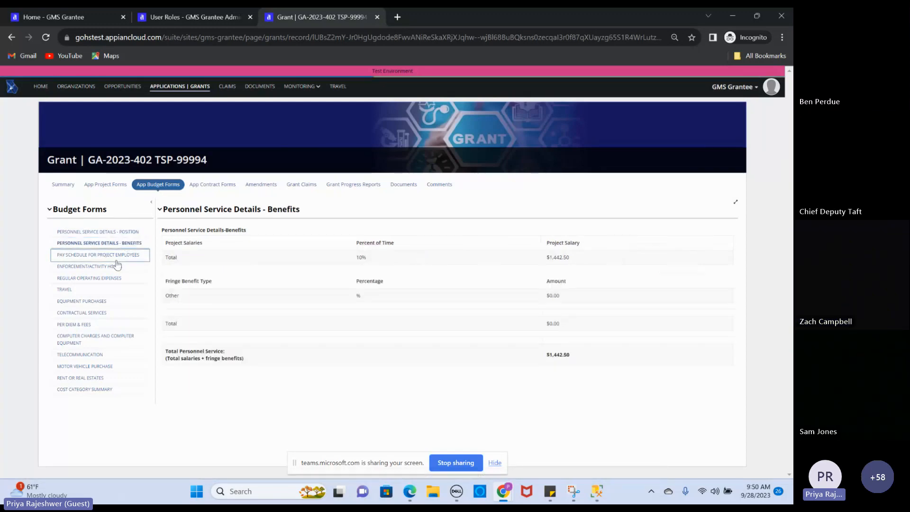
left_click(116, 259)
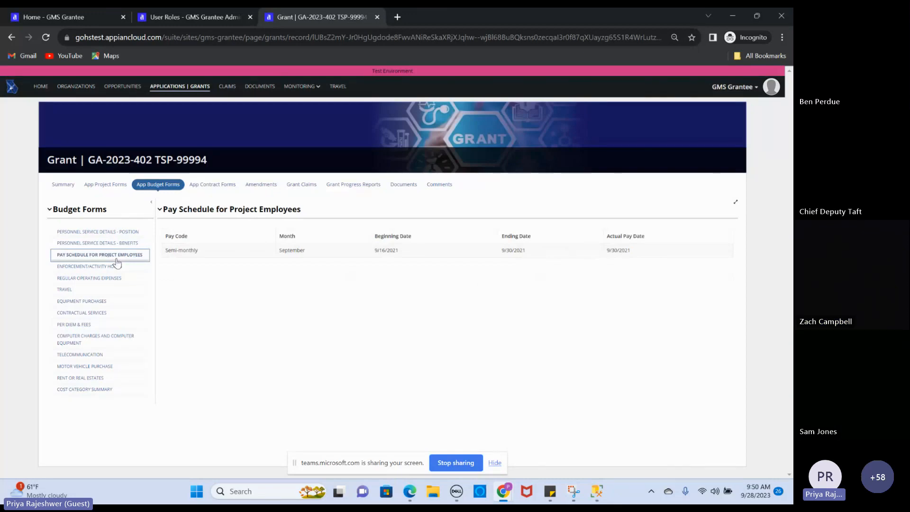
left_click(103, 290)
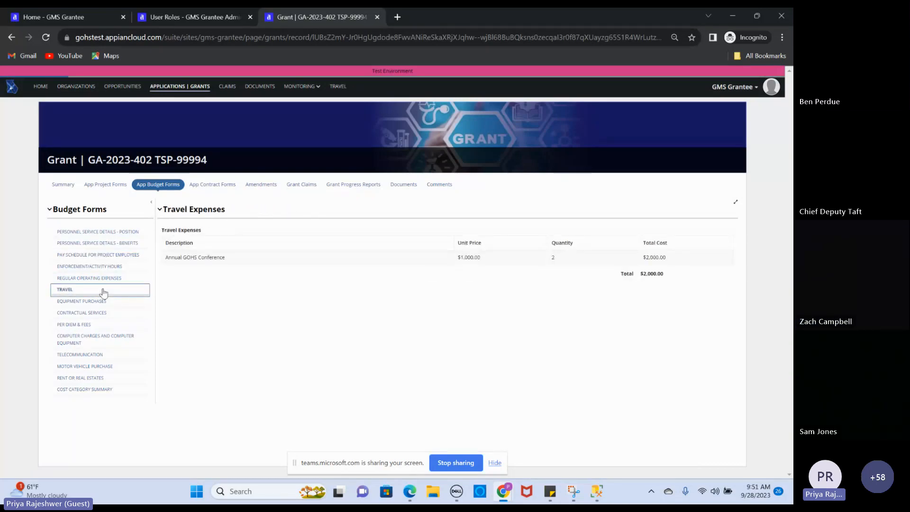
left_click(97, 391)
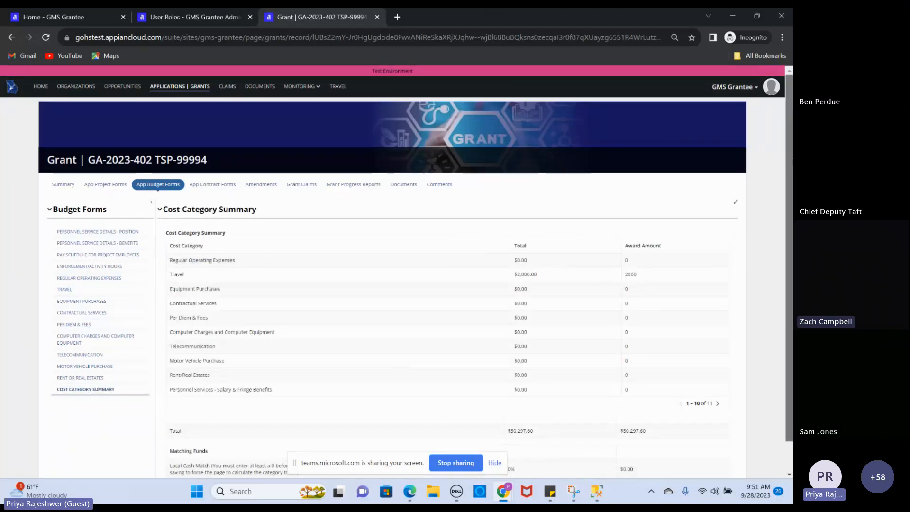
Page through all eleven cost categories and scroll to the 100% federal participation of $50,297.60
scroll(706, 308, "down", 1)
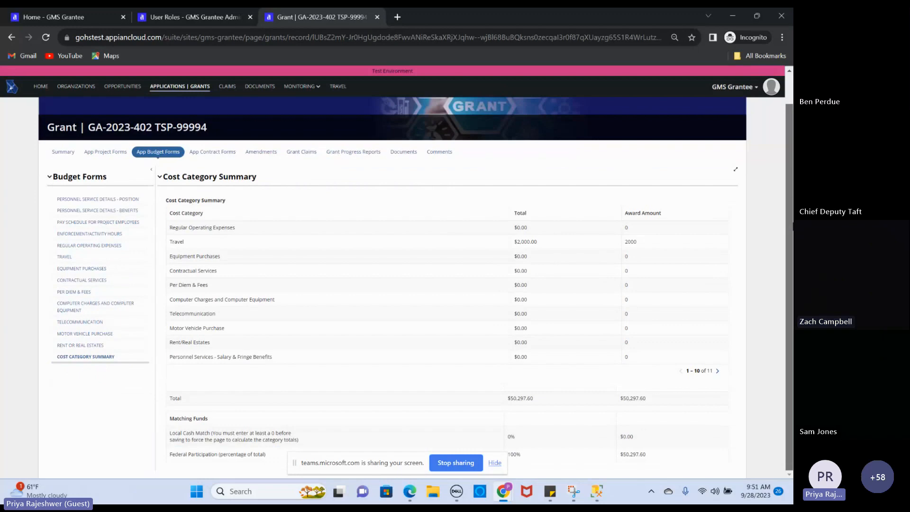
left_click(717, 370)
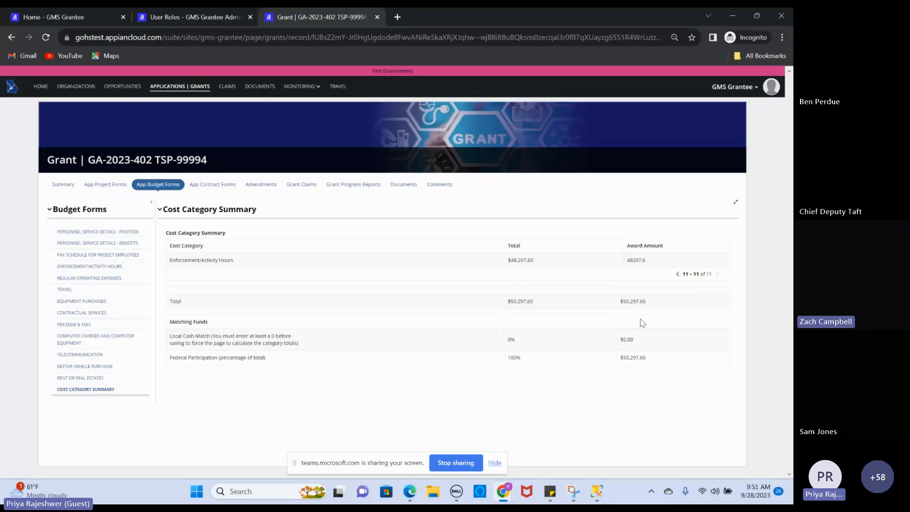
left_click(678, 274)
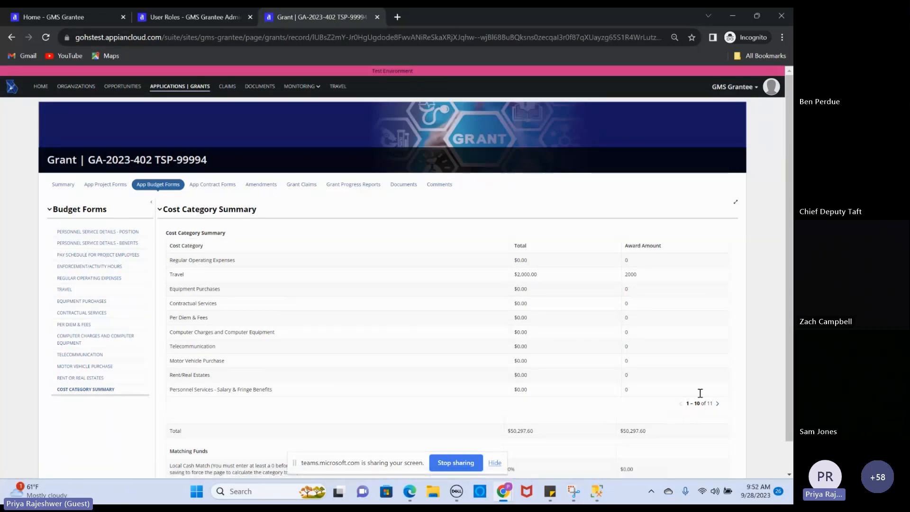
left_click_drag(790, 281, 791, 312)
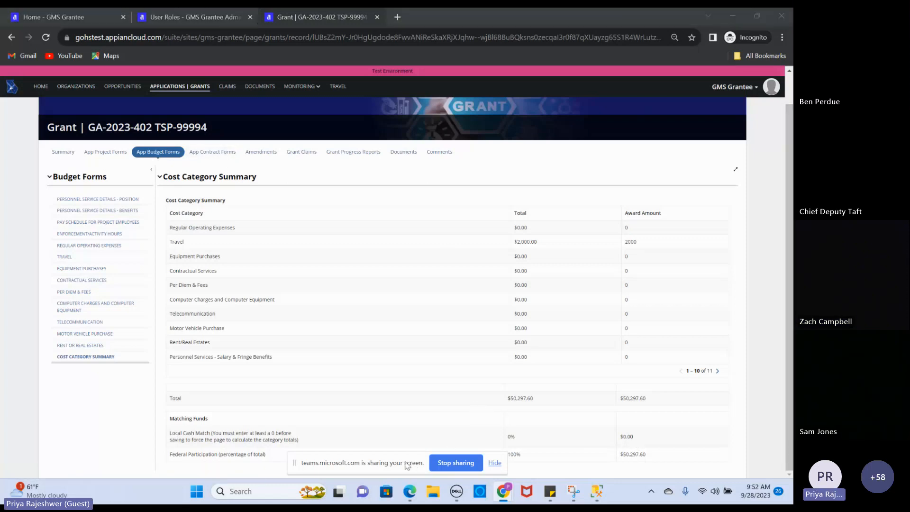
left_click_drag(309, 462, 472, 19)
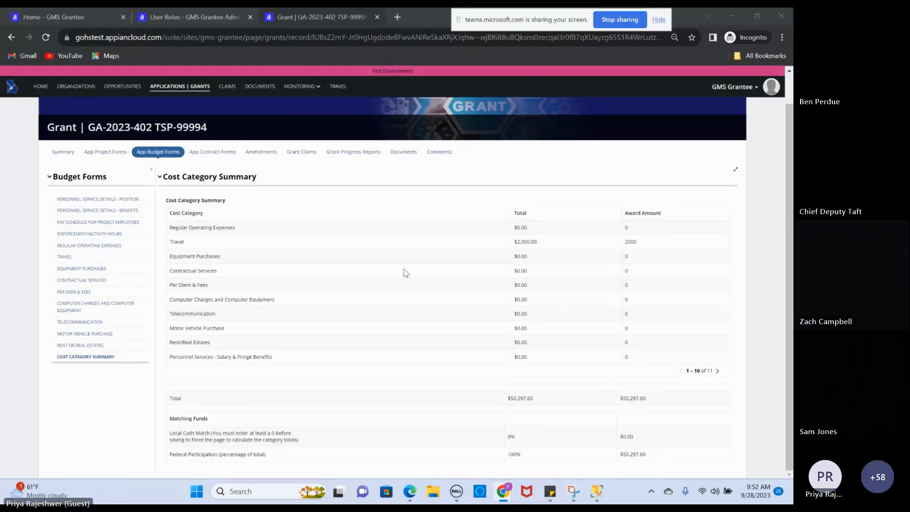
Scroll the Grant Terms and Conditions PDF, cancel its download, and view Grant Disclosure
left_click(214, 152)
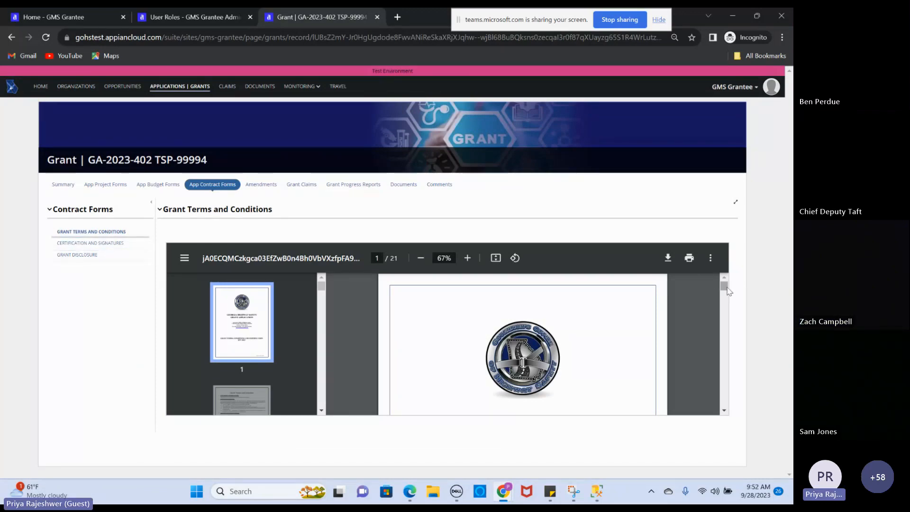
left_click_drag(725, 290, 729, 312)
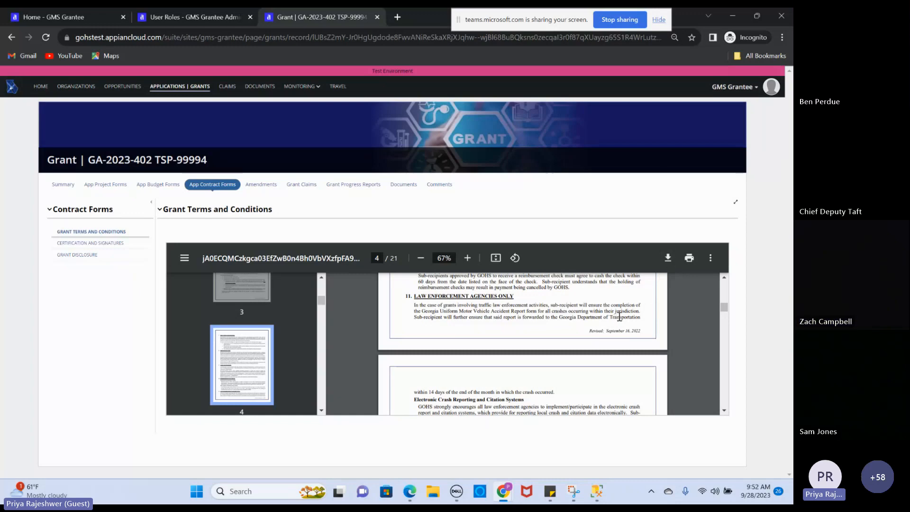
left_click(667, 258)
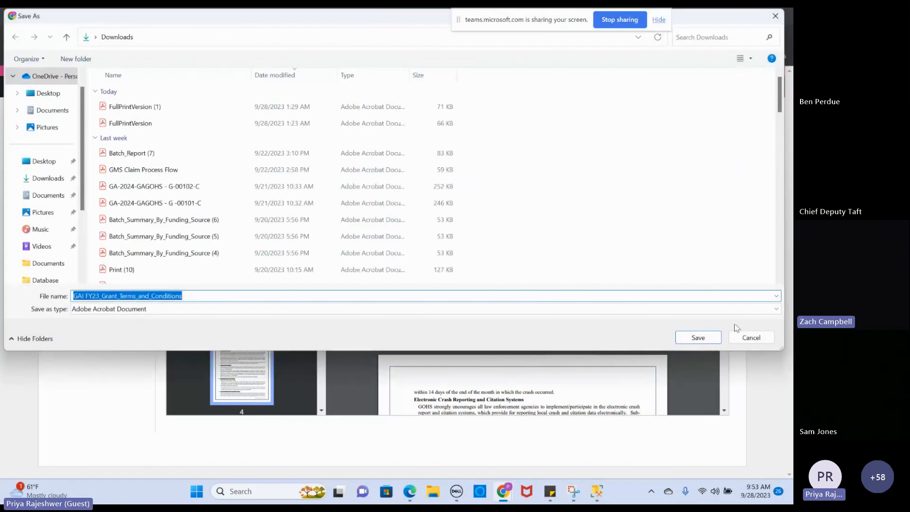
left_click(750, 337)
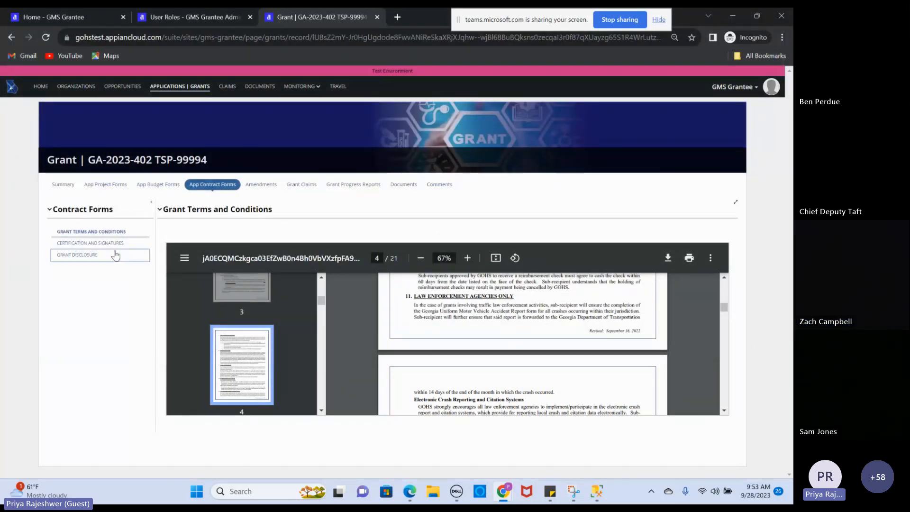
left_click(111, 258)
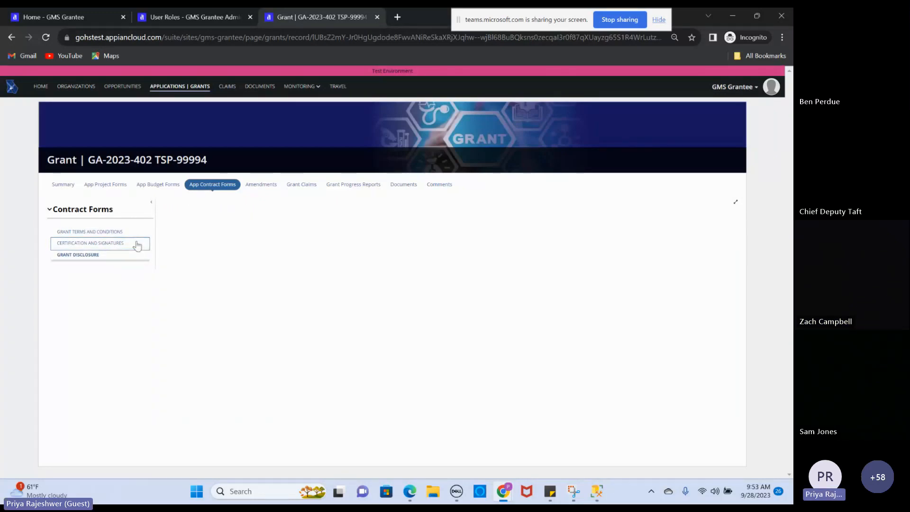
Review the grant's amendments and eleven monthly claims, then return to the Grants list
left_click(269, 188)
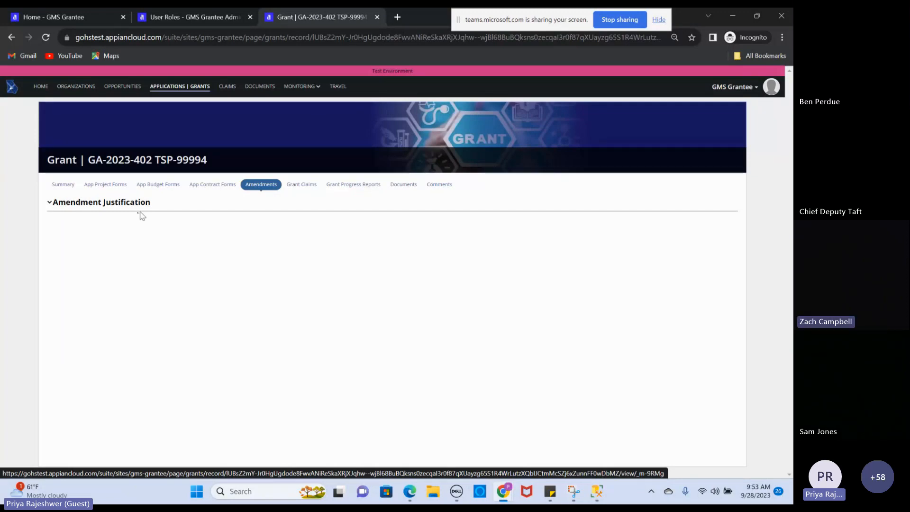
left_click(304, 189)
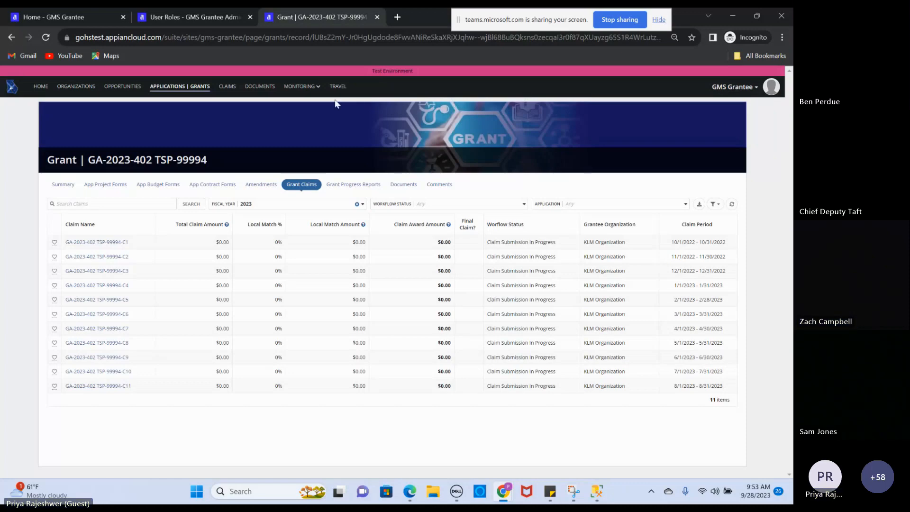
left_click(191, 89)
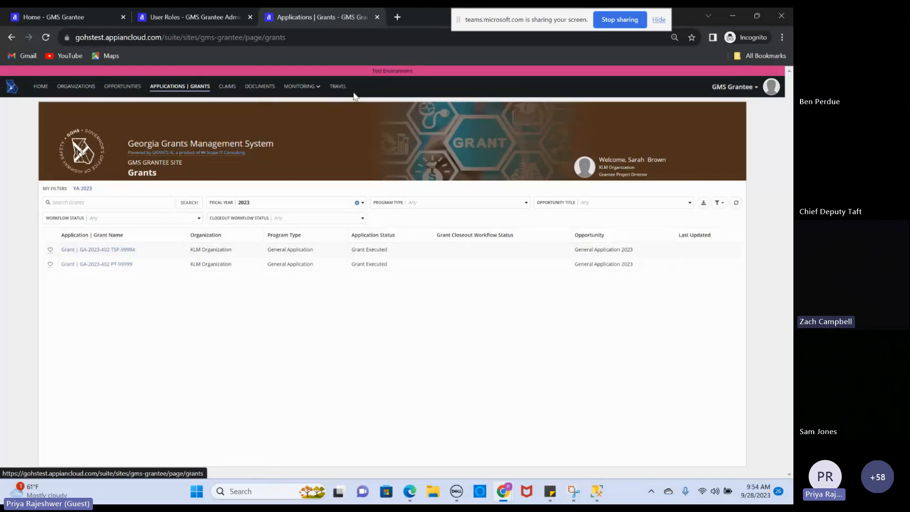
left_click(319, 90)
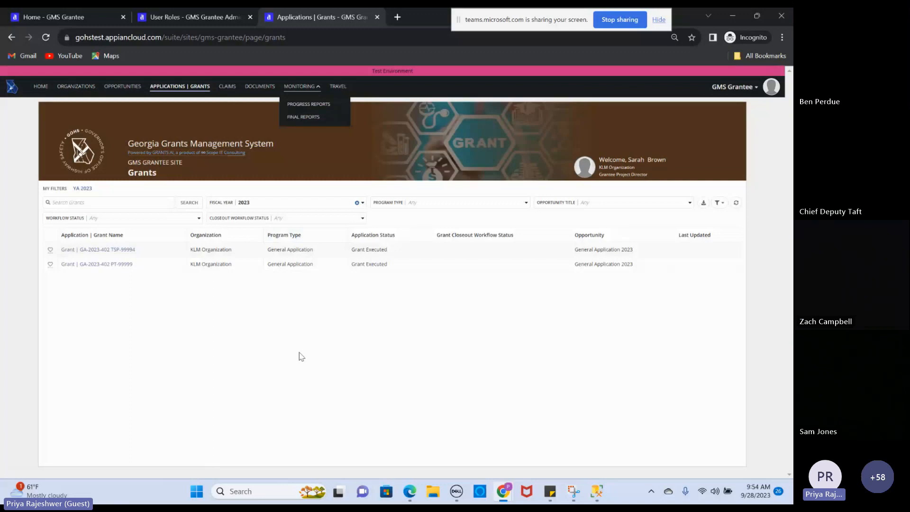
left_click(323, 144)
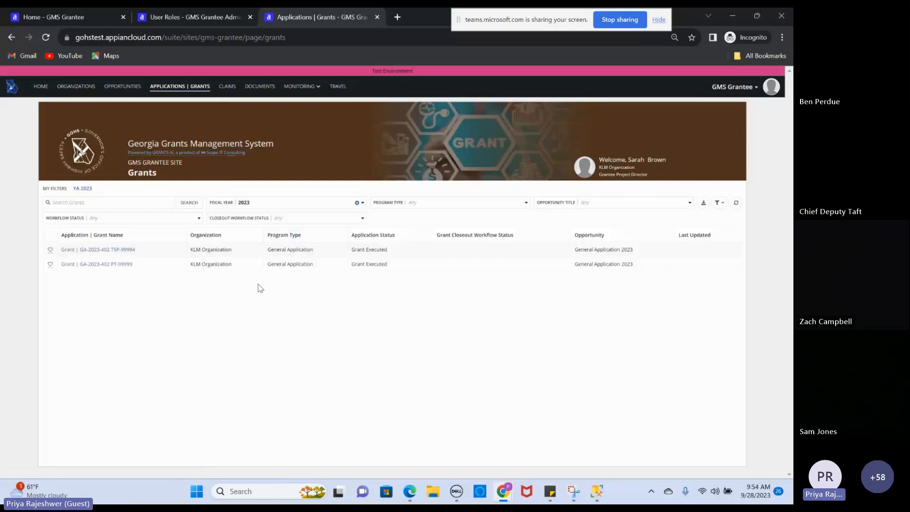
left_click(316, 86)
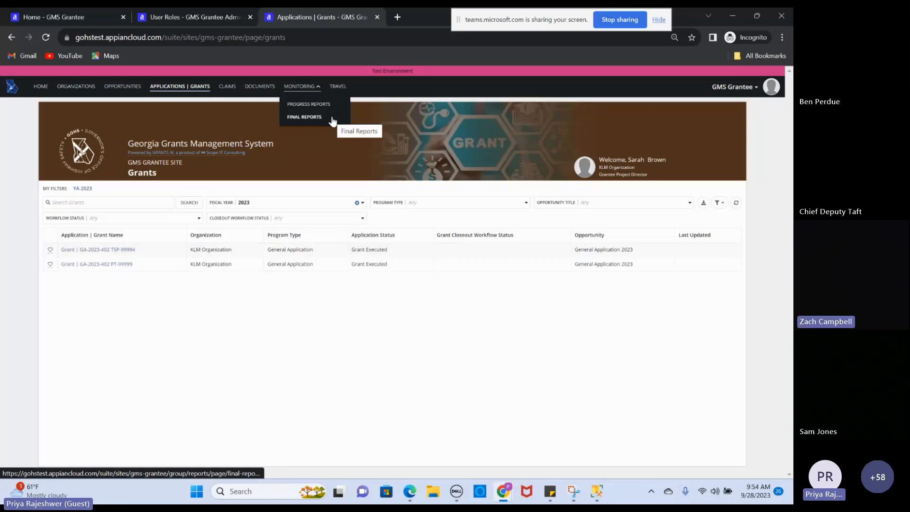
left_click(343, 89)
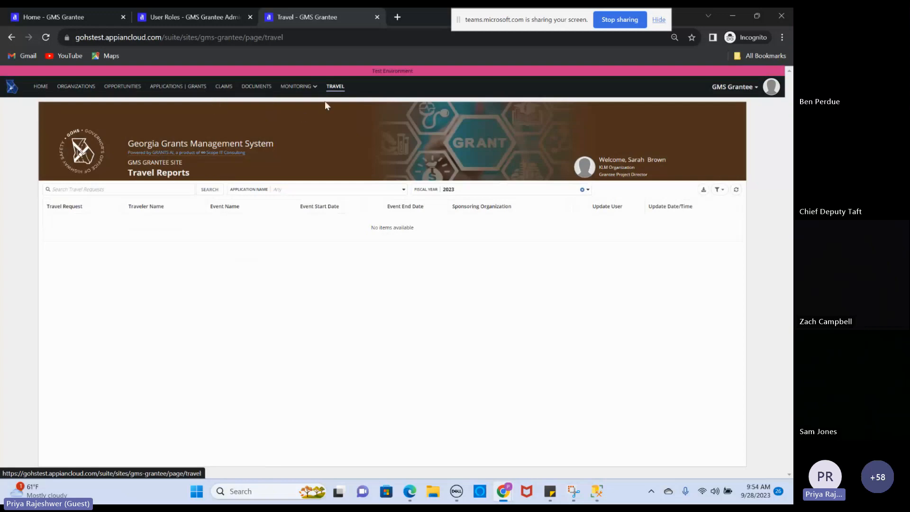
left_click(201, 88)
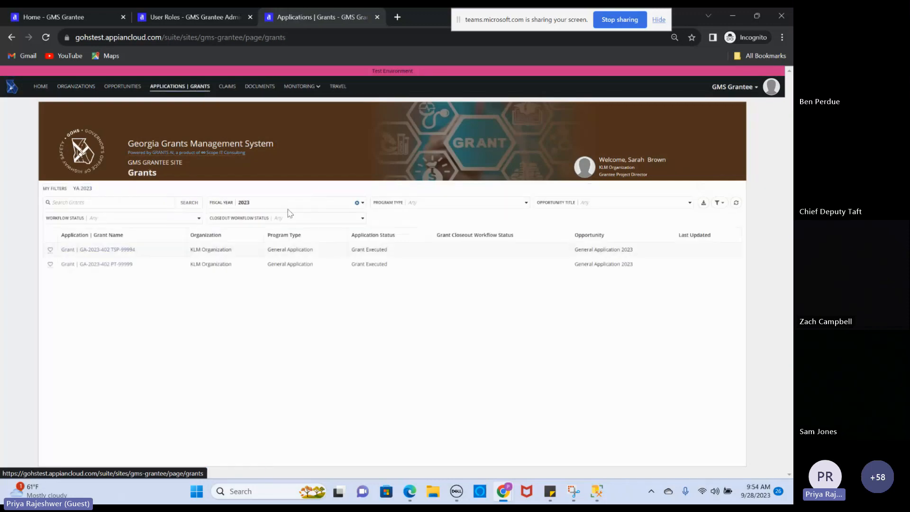
Try the fiscal year filter with 2022, then settle on listing the 2023 grants
left_click(357, 203)
left_click(360, 204)
left_click(287, 236)
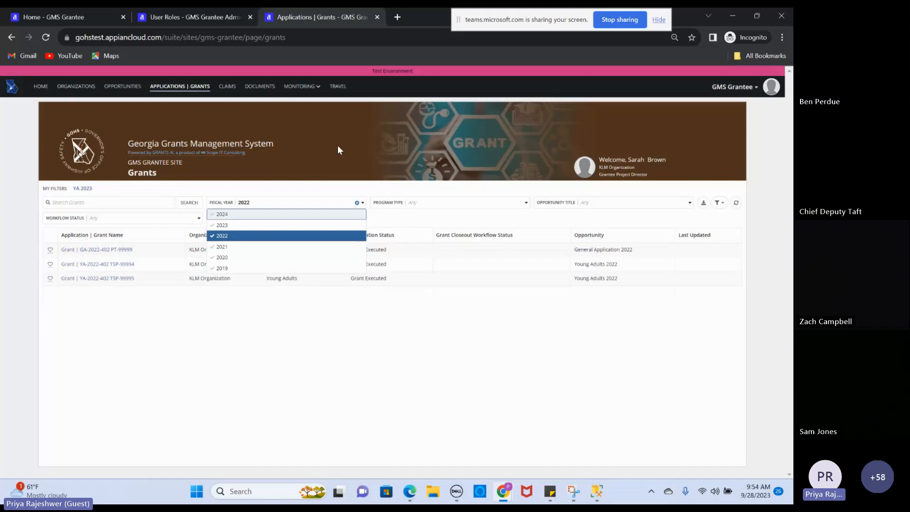
left_click(294, 237)
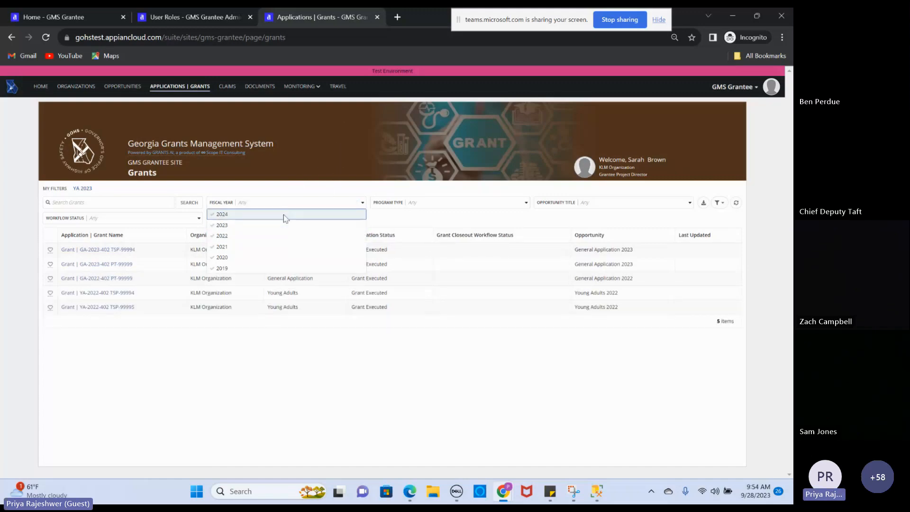
left_click(289, 225)
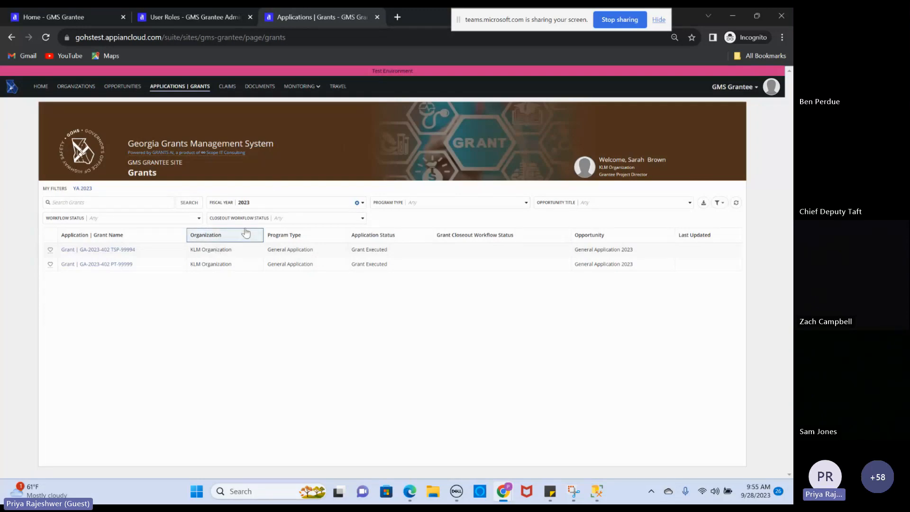
Add fiscal year 2024 to the filter alongside 2023 and bring up the saved-filter menu
left_click(289, 202)
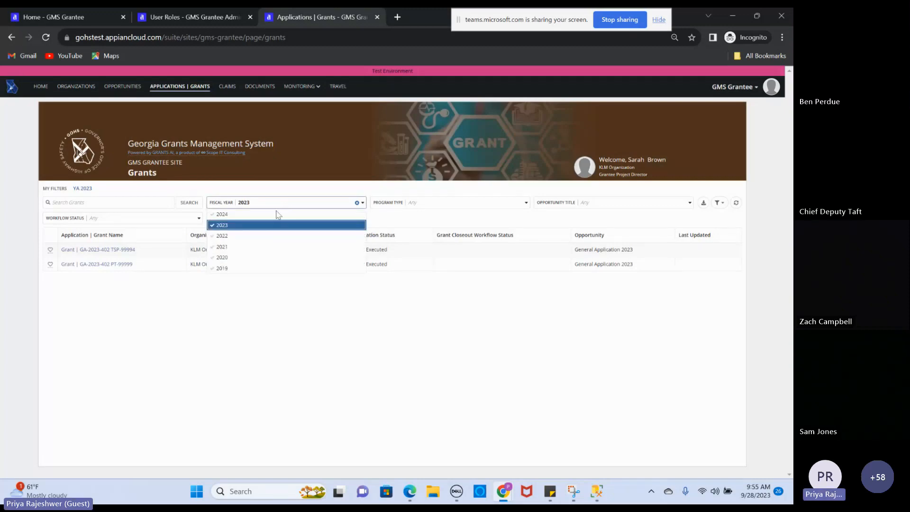
left_click(245, 215)
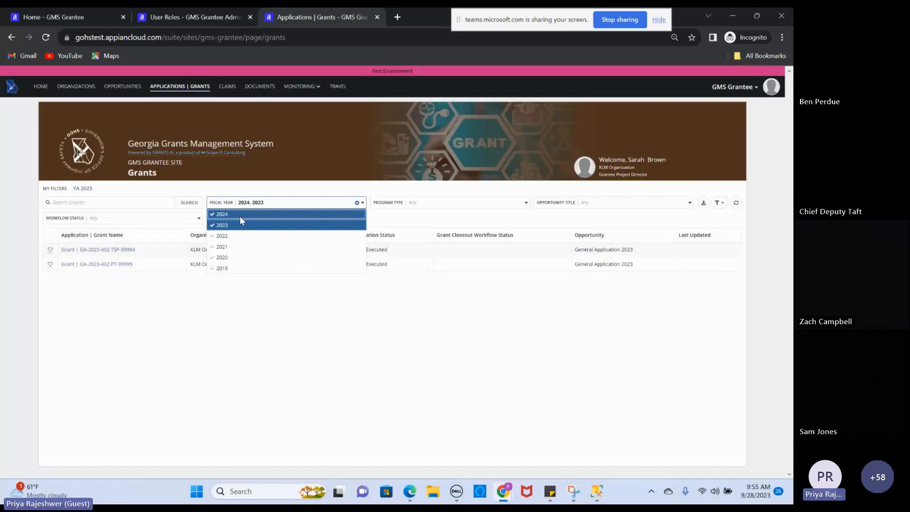
left_click(421, 293)
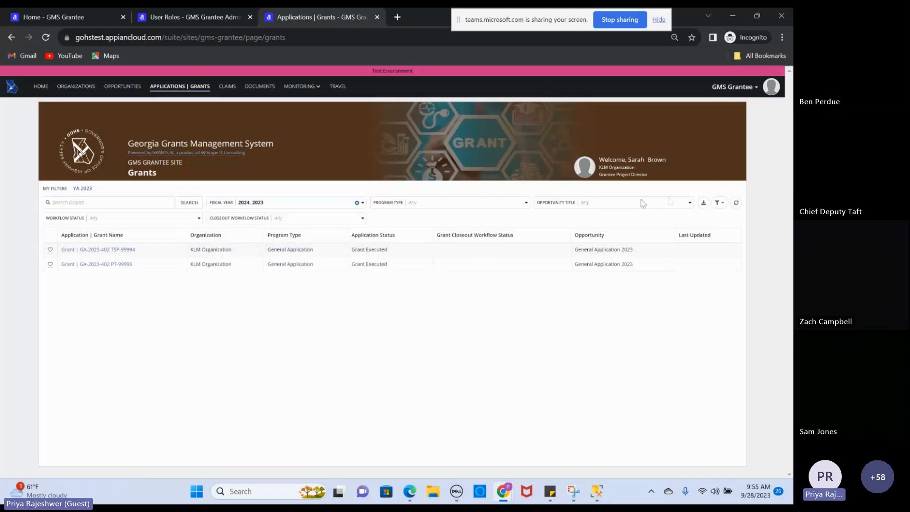
left_click(722, 204)
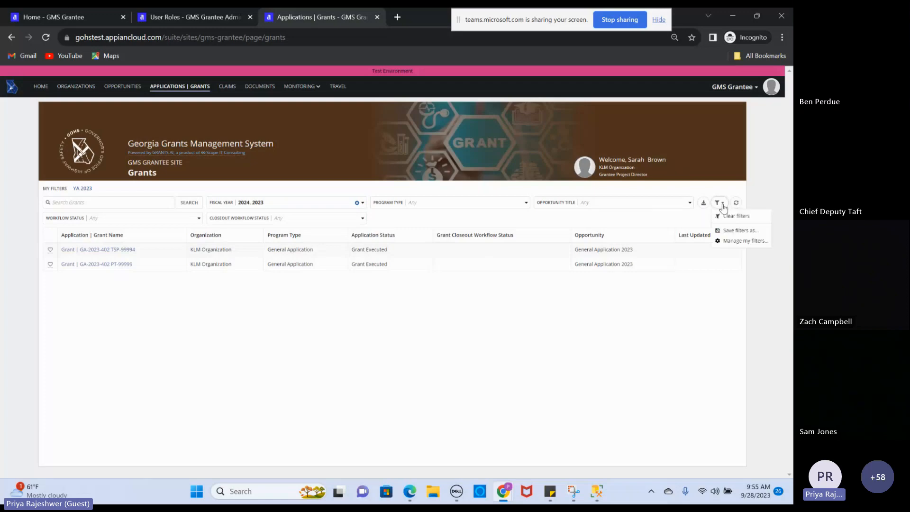
Save the 2024/2023 fiscal year filter as default under the name 'Active Fiscal Years'
left_click(728, 234)
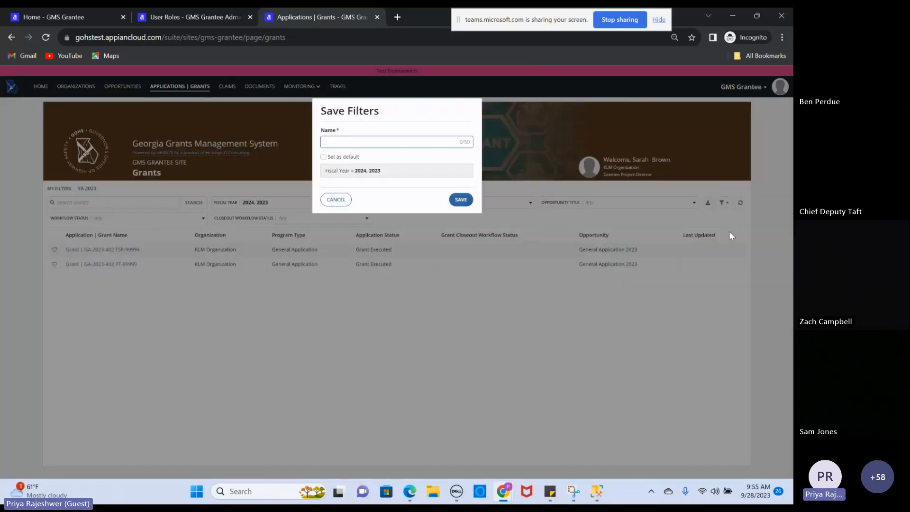
type("Ac")
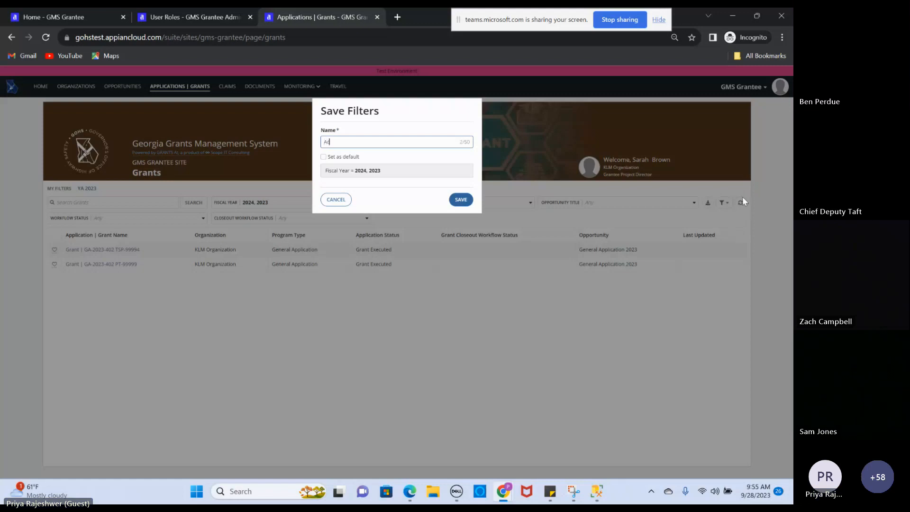
type("tive Fiscal Years")
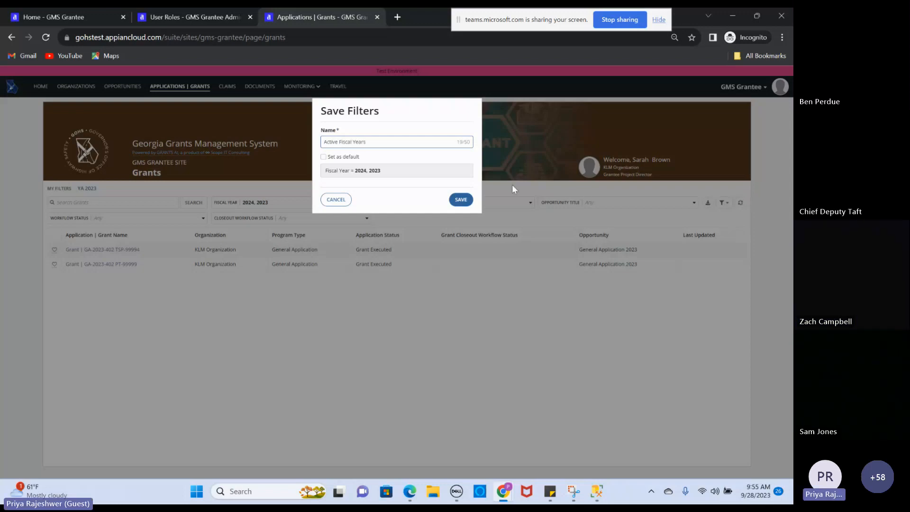
left_click(329, 159)
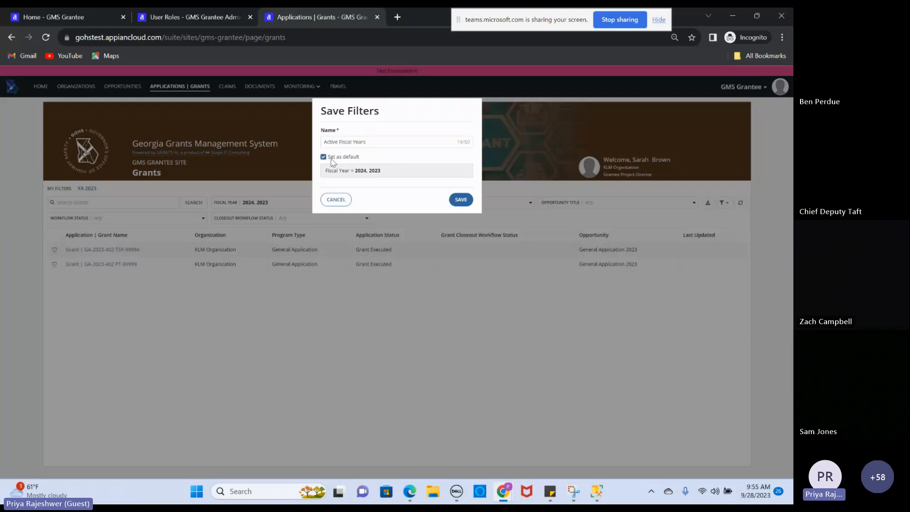
left_click(461, 200)
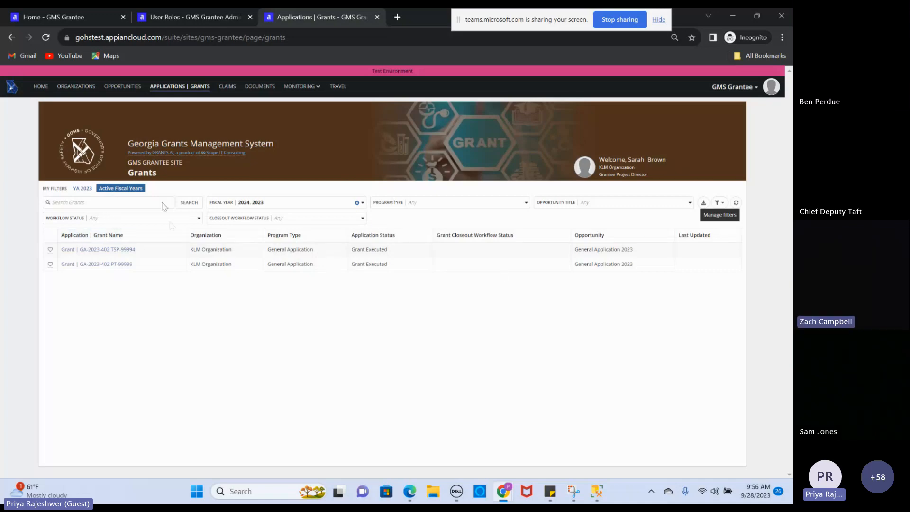
Try fiscal years 2024 and 2023 in the Fiscal Year filter, then clear it
left_click(357, 202)
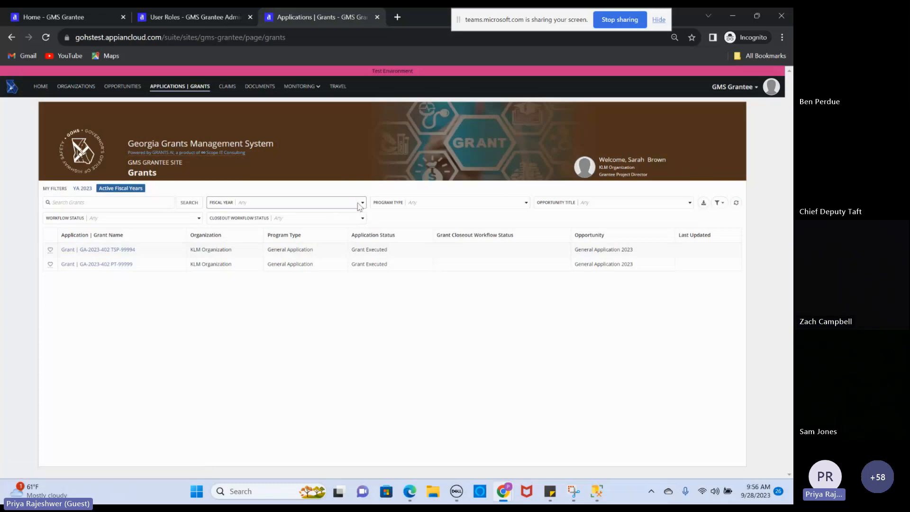
left_click(358, 204)
left_click(298, 216)
left_click(296, 225)
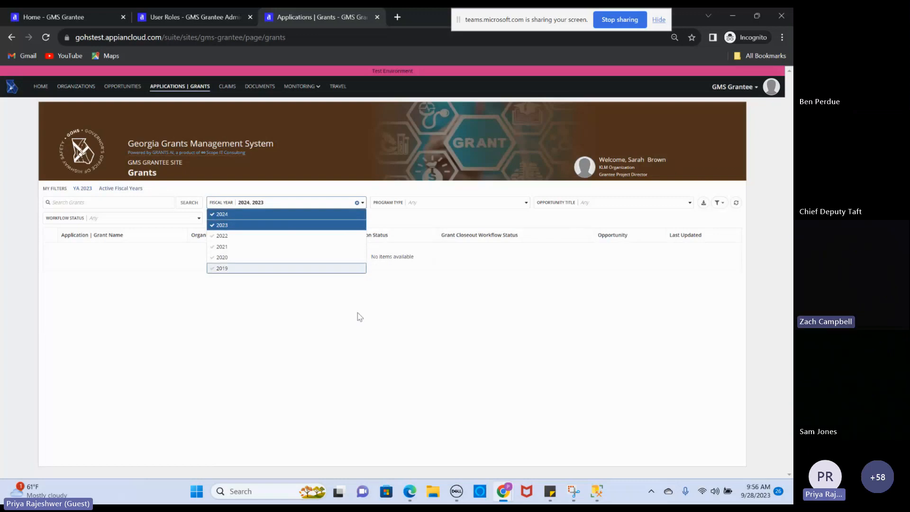
left_click(384, 356)
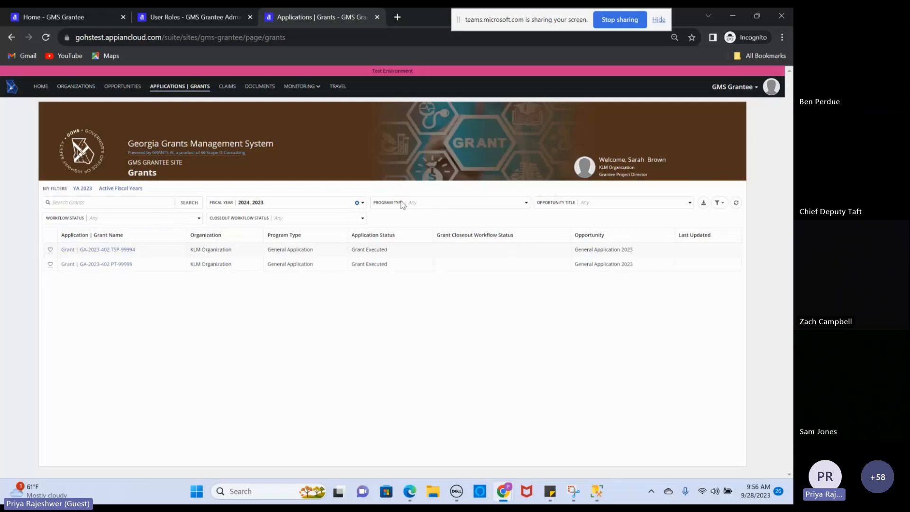
left_click(357, 203)
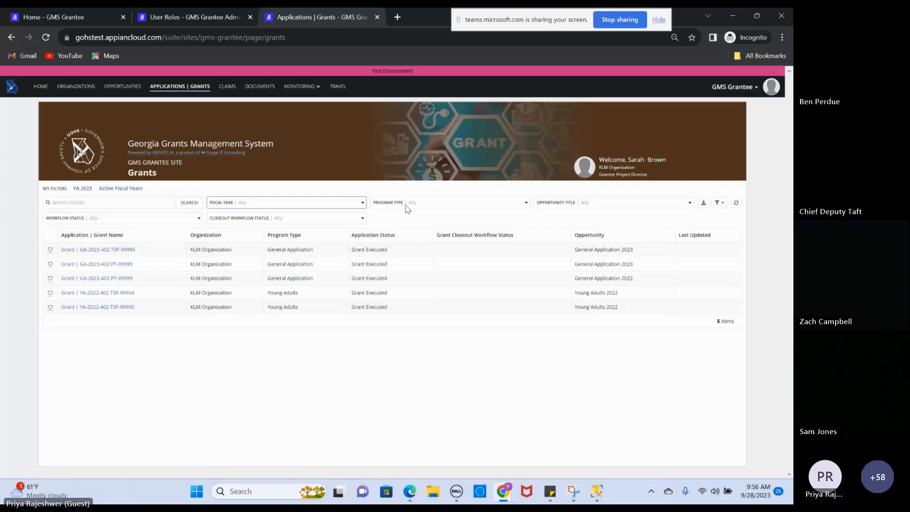
Filter grants to General Application in fiscal year 2023 only, then go to Claims
left_click(465, 207)
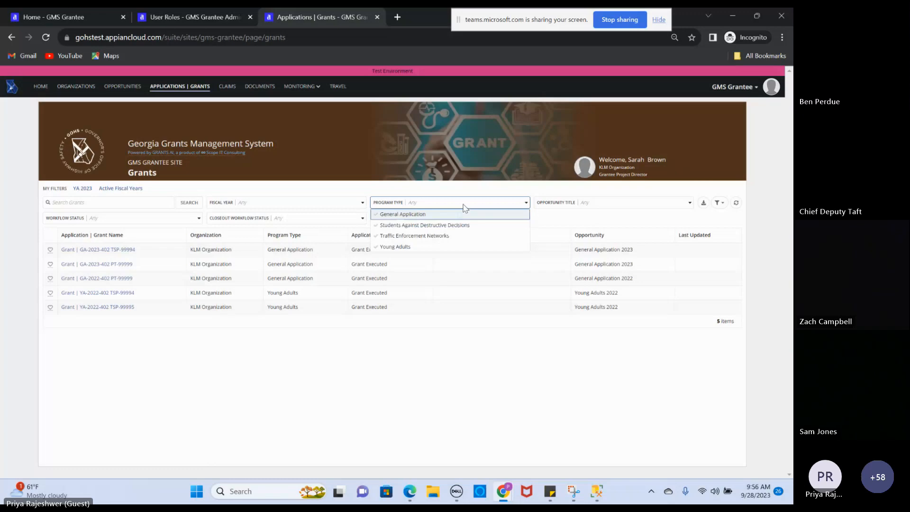
left_click(433, 214)
left_click(413, 374)
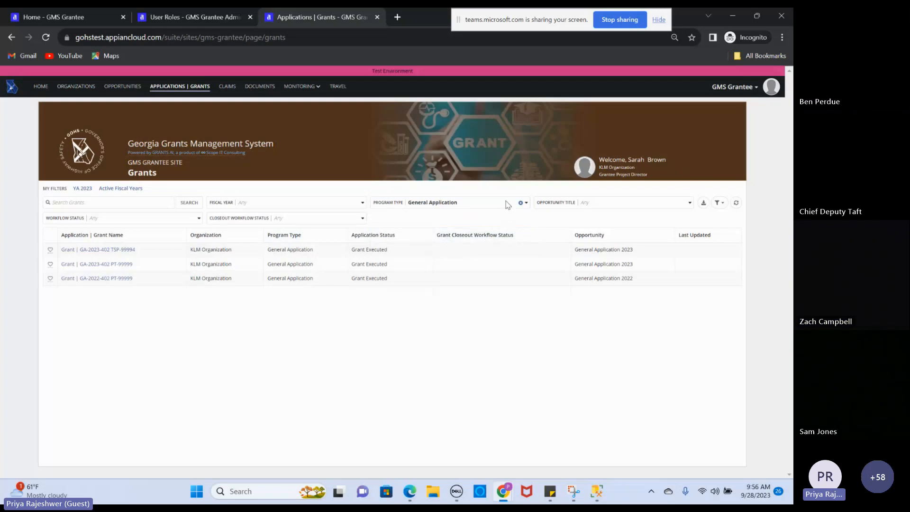
left_click(329, 205)
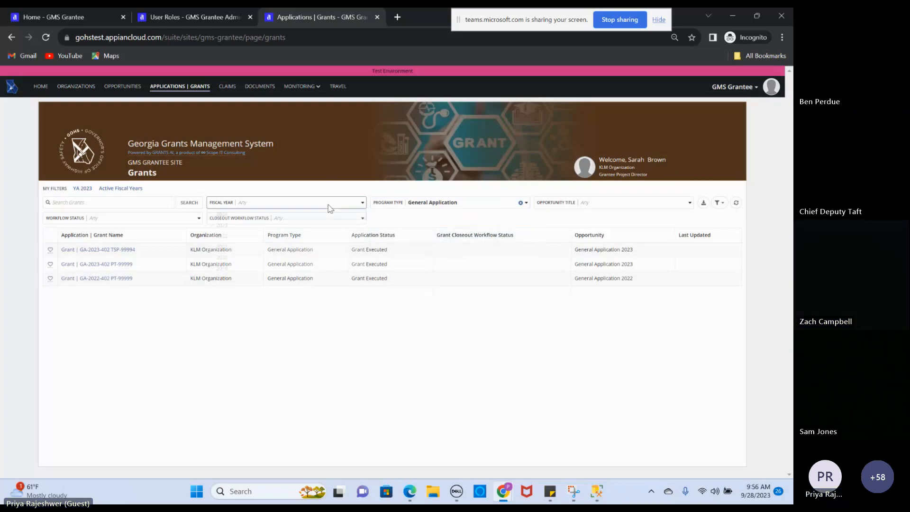
left_click(272, 226)
left_click(270, 367)
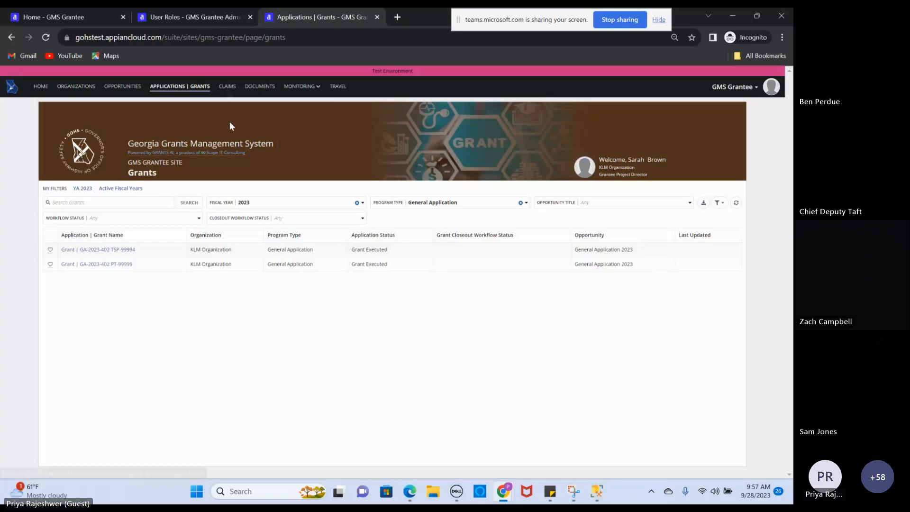
left_click(227, 89)
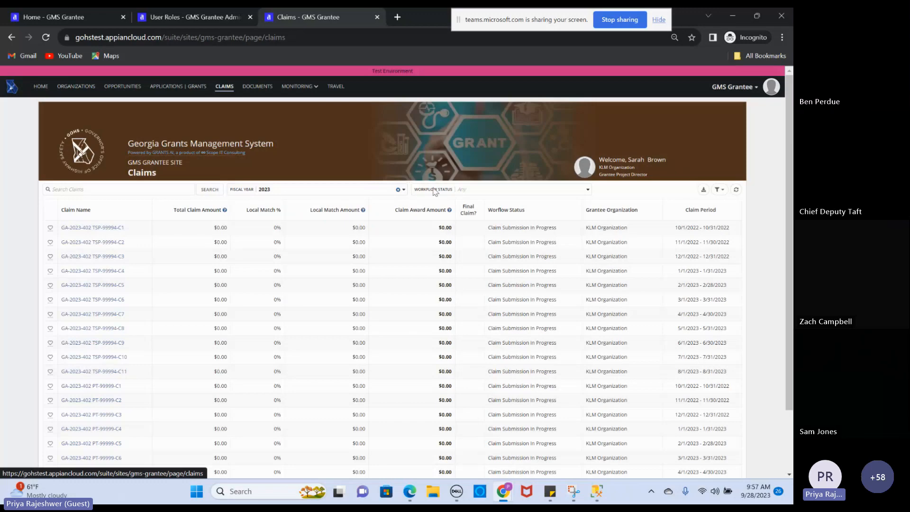
Check the claim Workflow Status choices and the Monitoring menu, then return Home
left_click(469, 191)
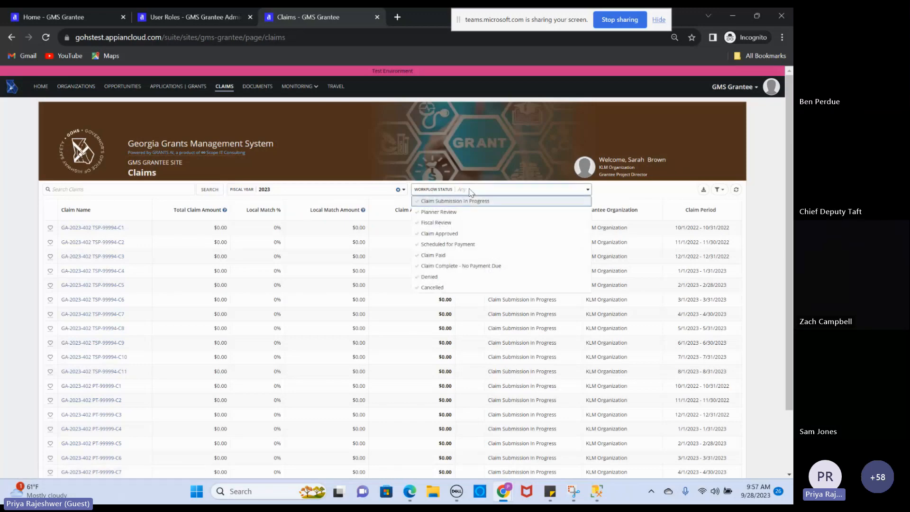
left_click(471, 192)
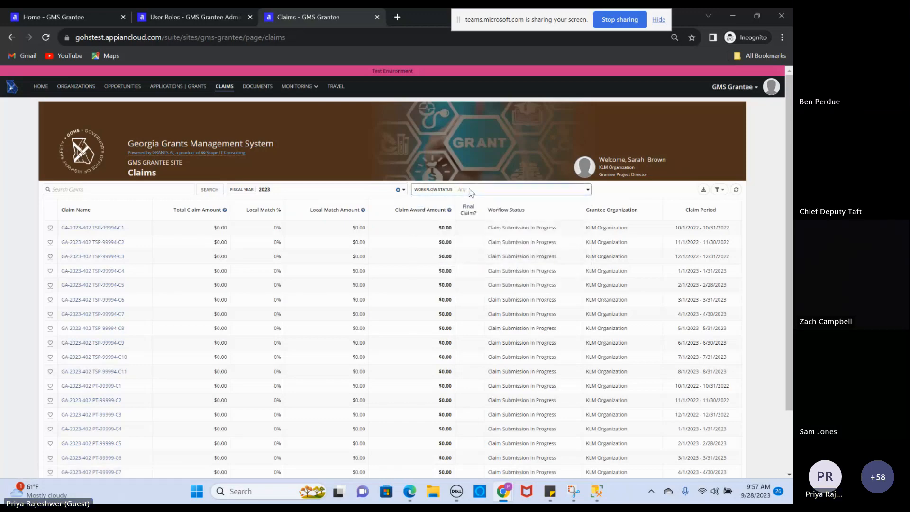
left_click(313, 88)
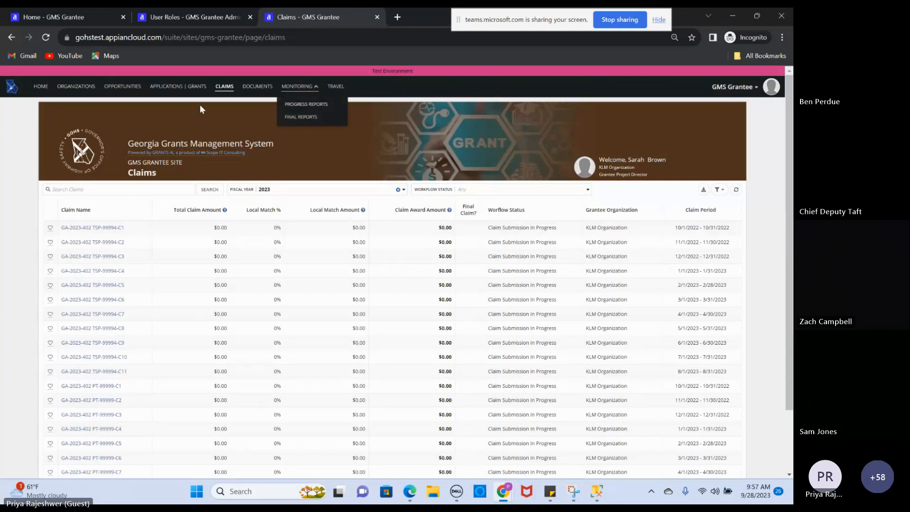
left_click(42, 90)
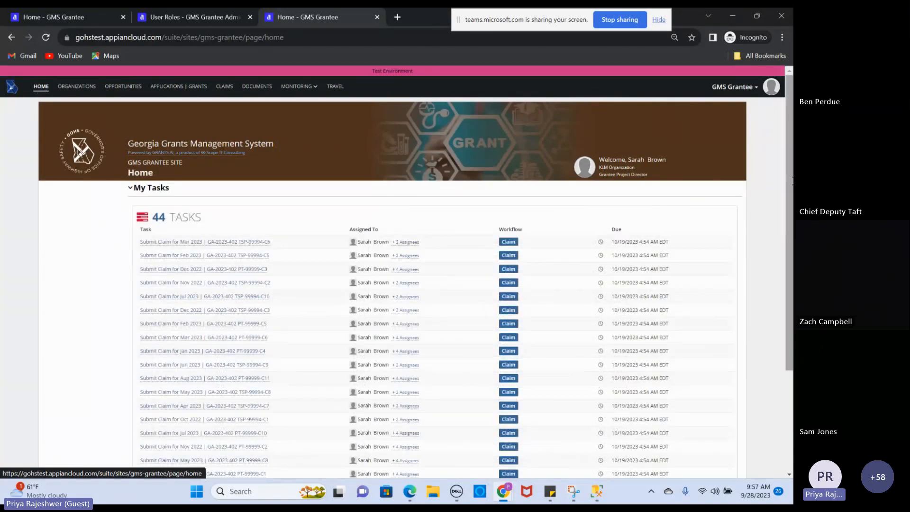
Scroll My Tasks down to the three Submit Progress Report tasks due 10/9/2023
left_click_drag(790, 179, 792, 232)
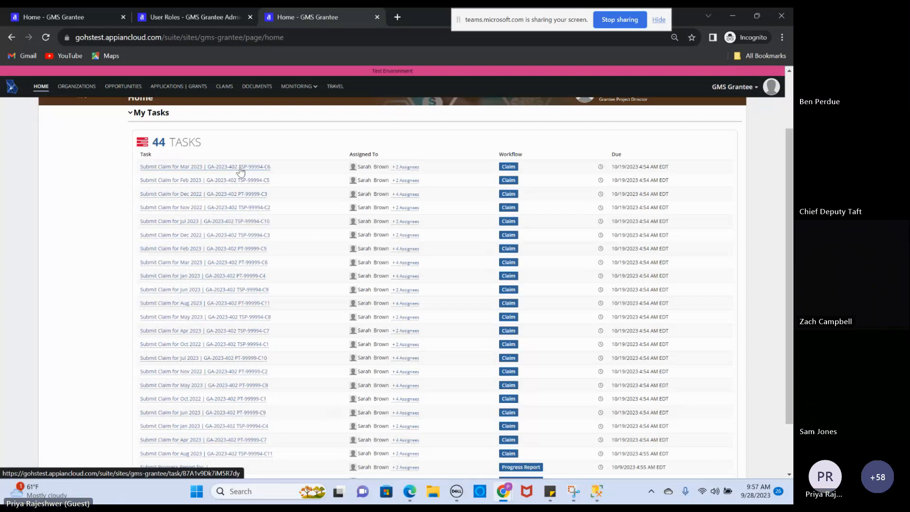
scroll(284, 389, "down", 3)
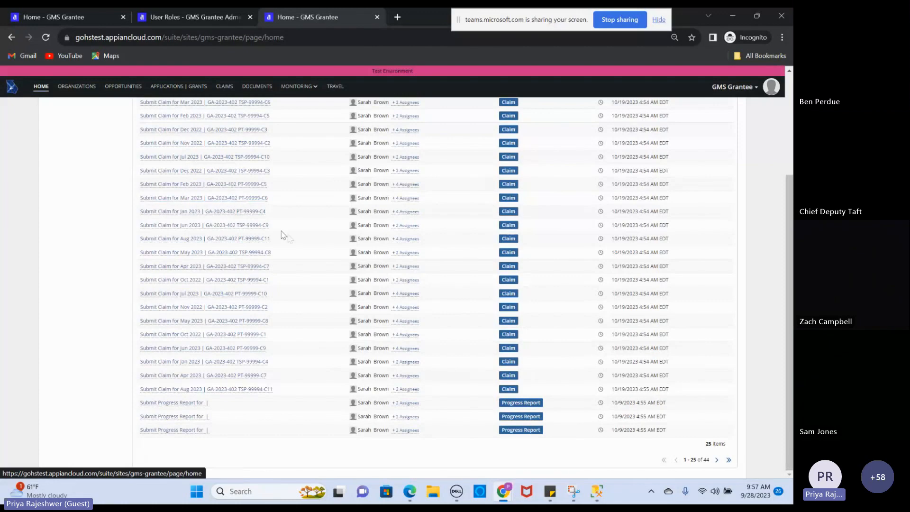
Open the Feb 2023 GA-2023-402 TSP-99994-C5 claim task and read its blocking errors
left_click(246, 116)
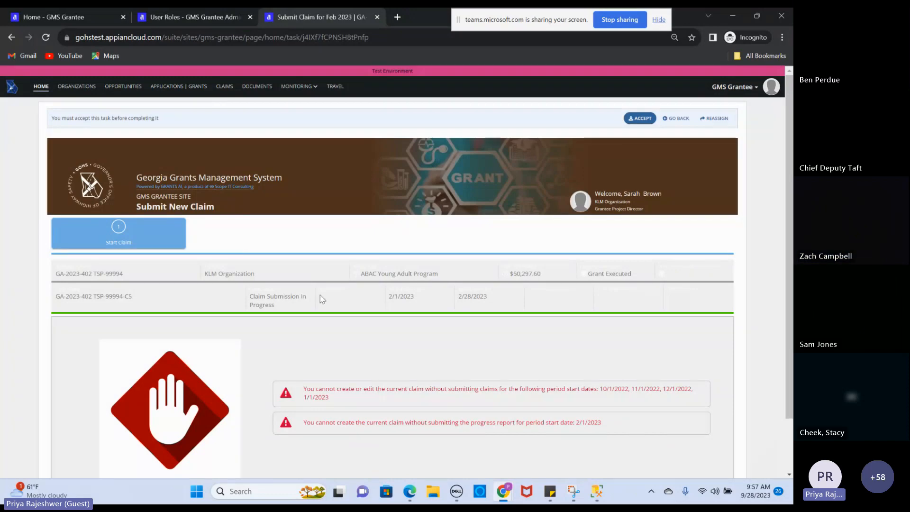
scroll(320, 299, "down", 1)
scroll(321, 300, "down", 1)
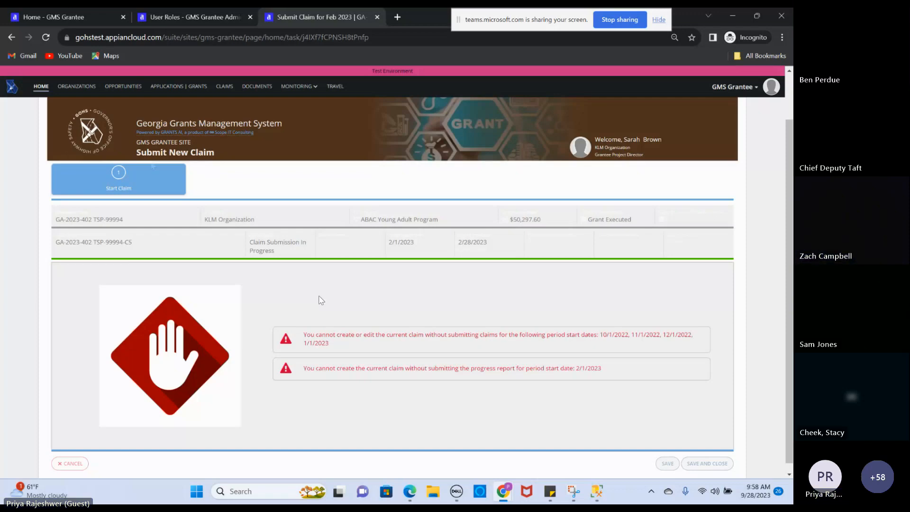
Go back Home and scroll My Tasks to the Submit Progress Report rows
left_click(41, 87)
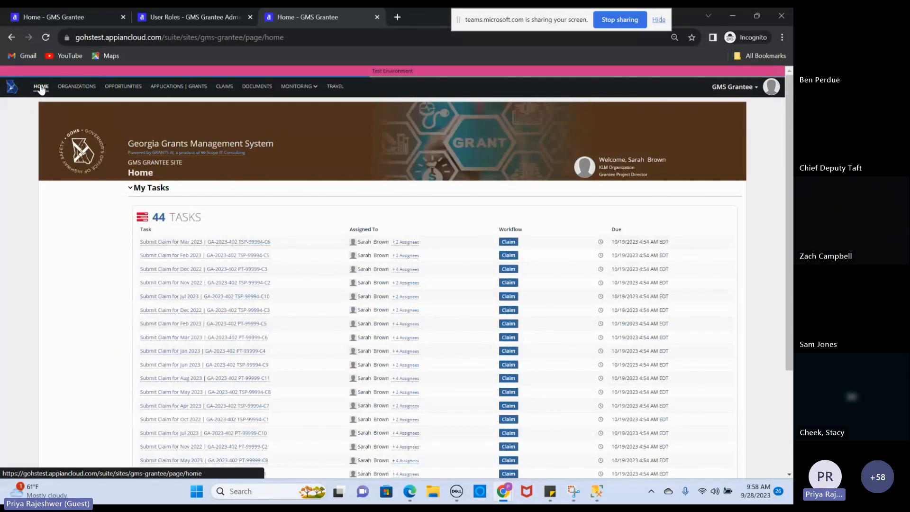
left_click_drag(790, 158, 792, 203)
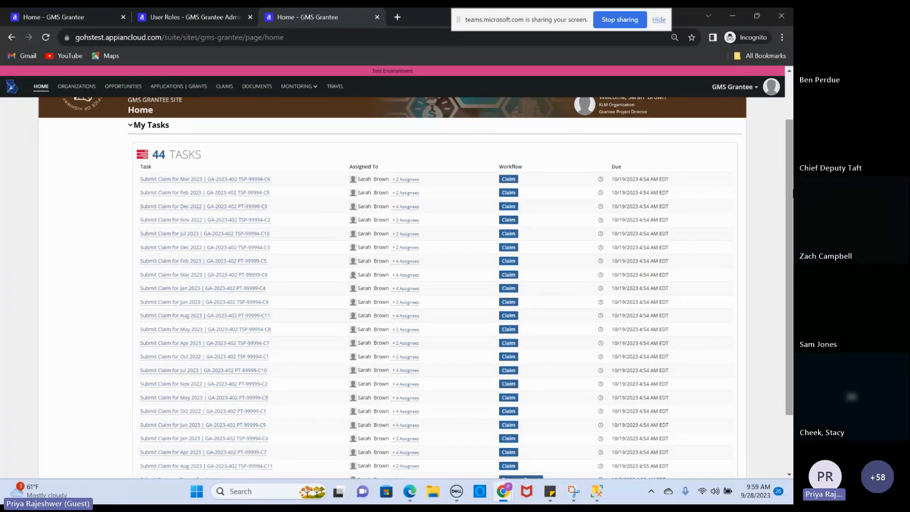
scroll(333, 342, "down", 2)
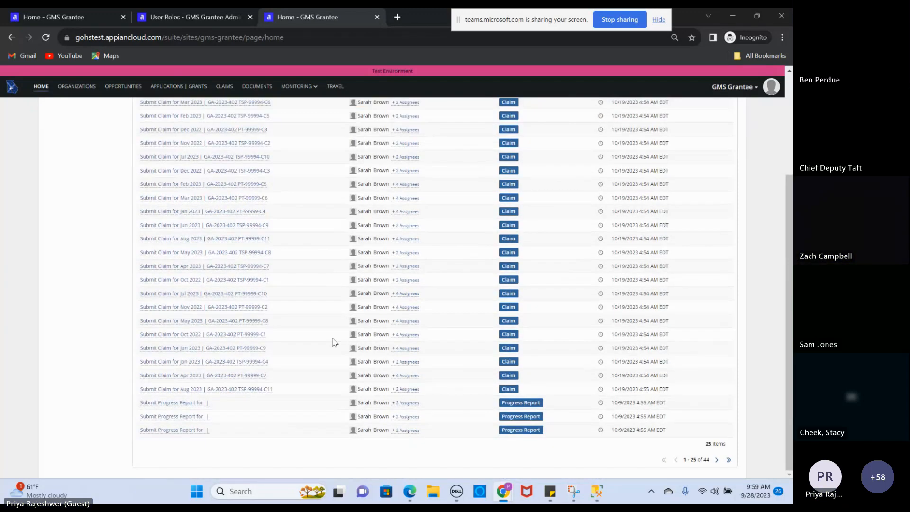
Open the GA-2023-402 TSP-99994 progress report task for 10/1/2022–10/31/2022 and accept it
left_click(178, 419)
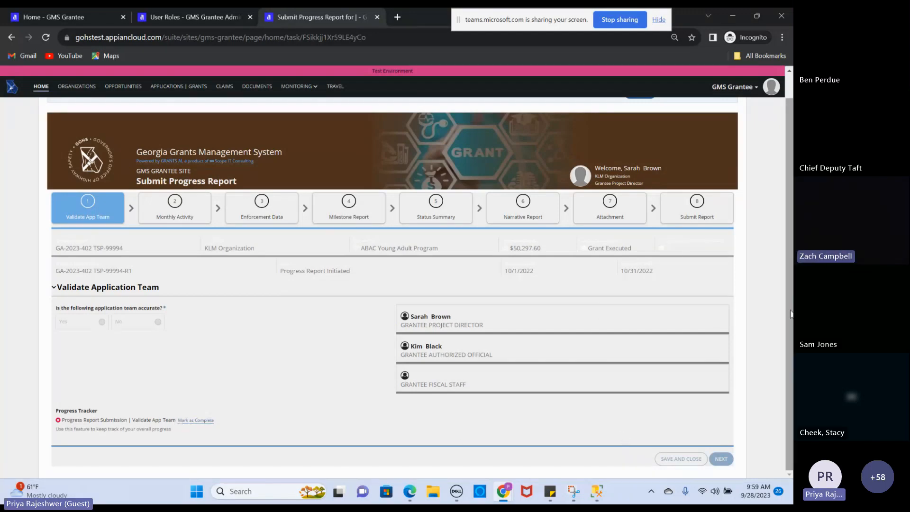
left_click_drag(789, 294, 788, 267)
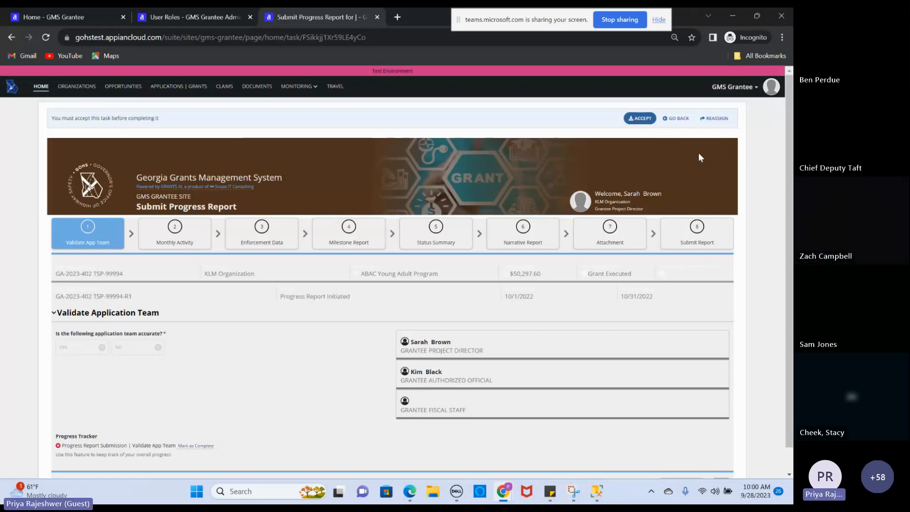
left_click(635, 119)
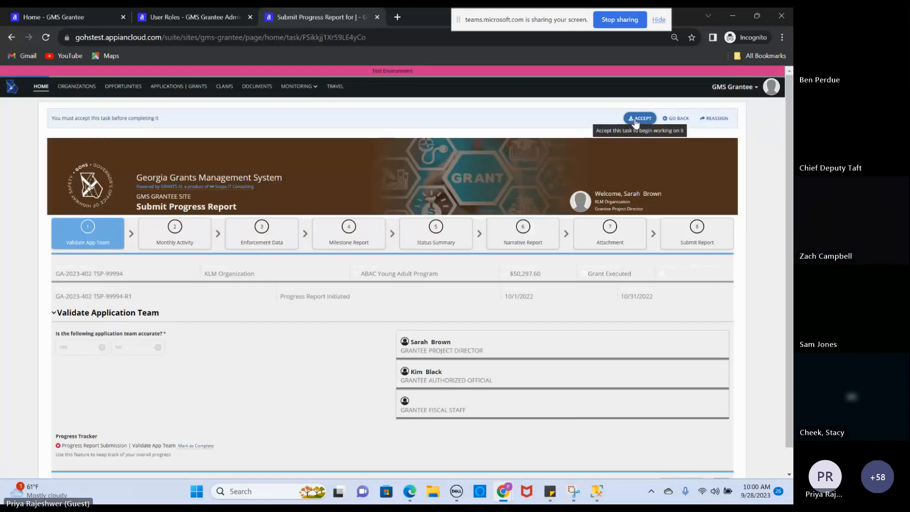
left_click_drag(792, 162, 793, 199)
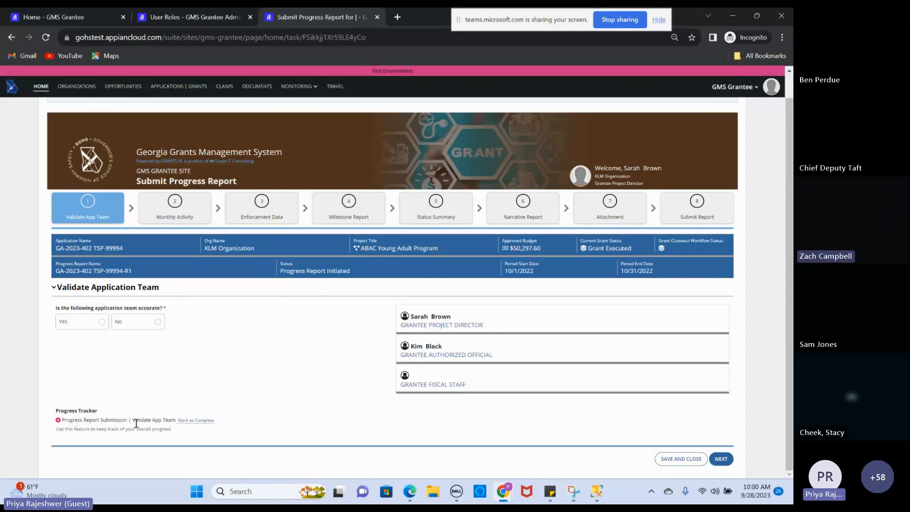
left_click_drag(58, 412, 97, 411)
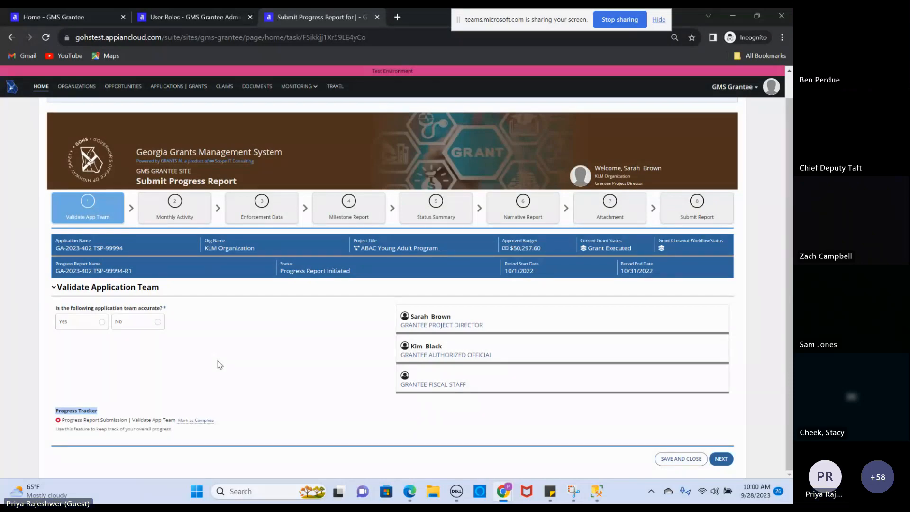
left_click(220, 364)
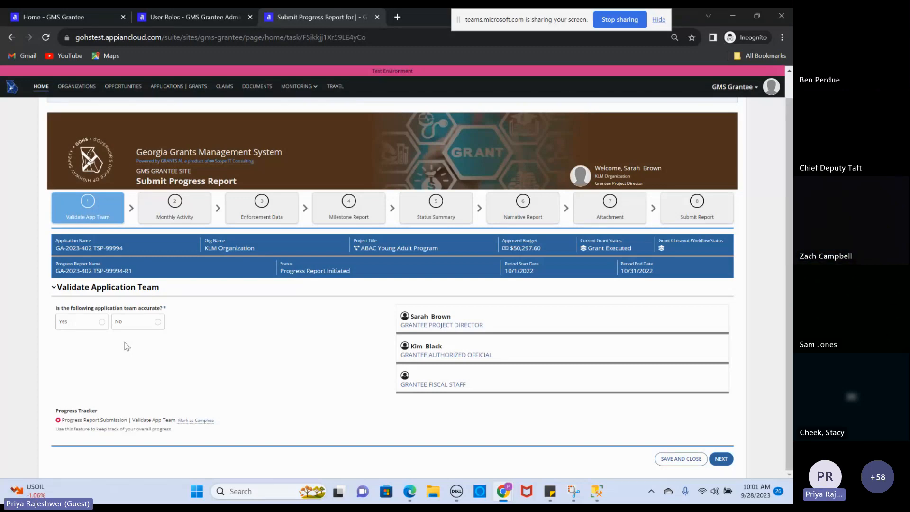
Answer No to see the amendment warning, then answer Yes that the team is accurate
left_click(139, 325)
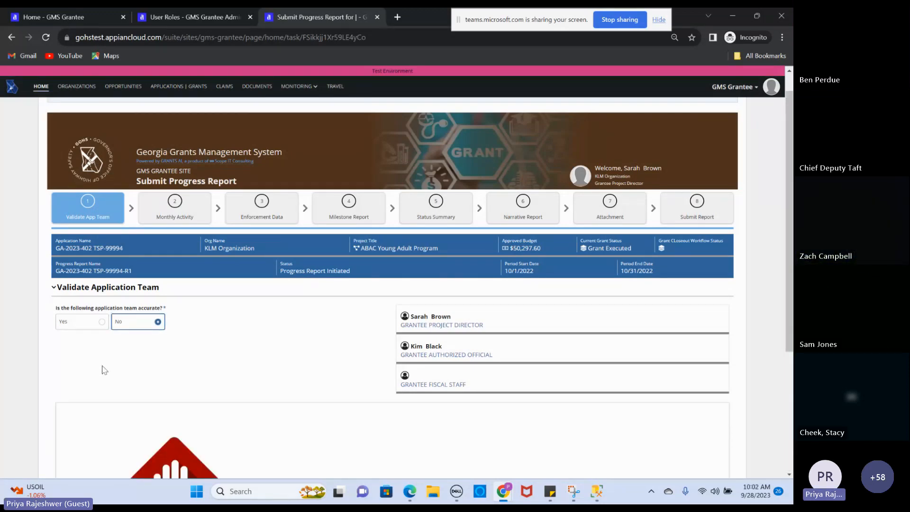
scroll(104, 370, "down", 1)
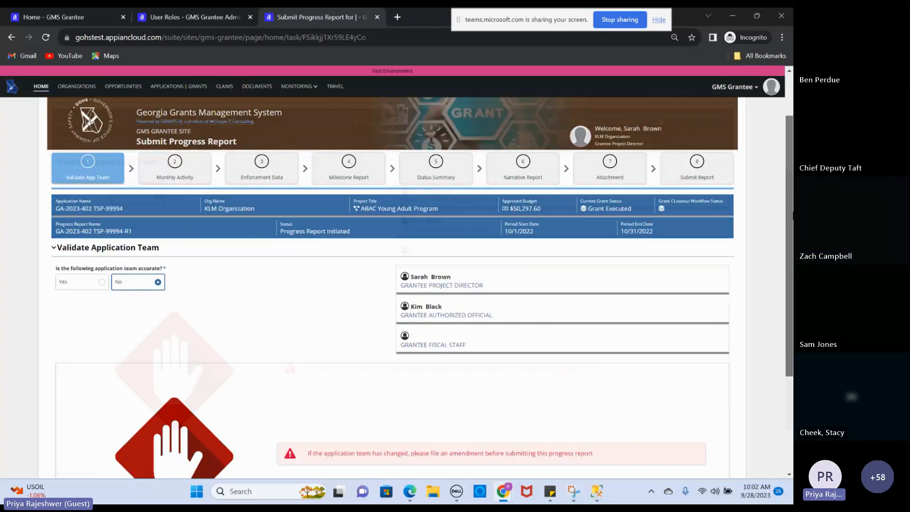
scroll(393, 284, "down", 3)
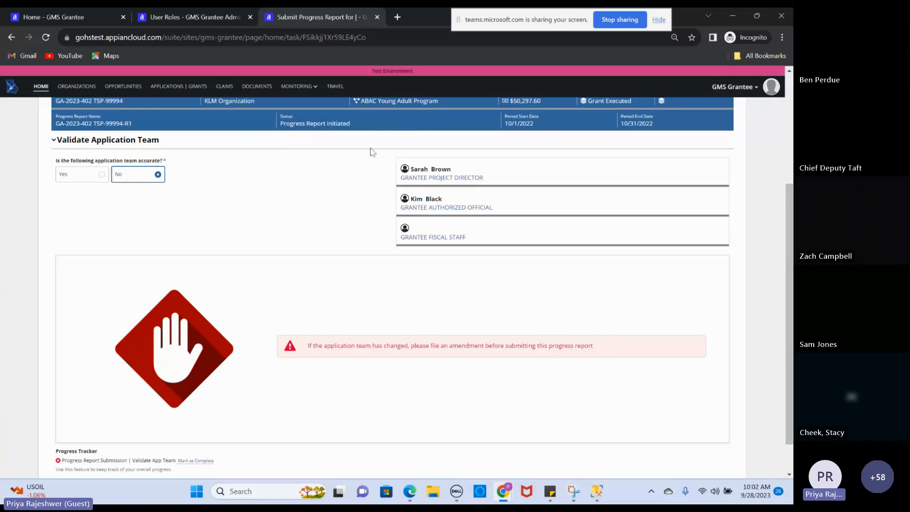
left_click(96, 177)
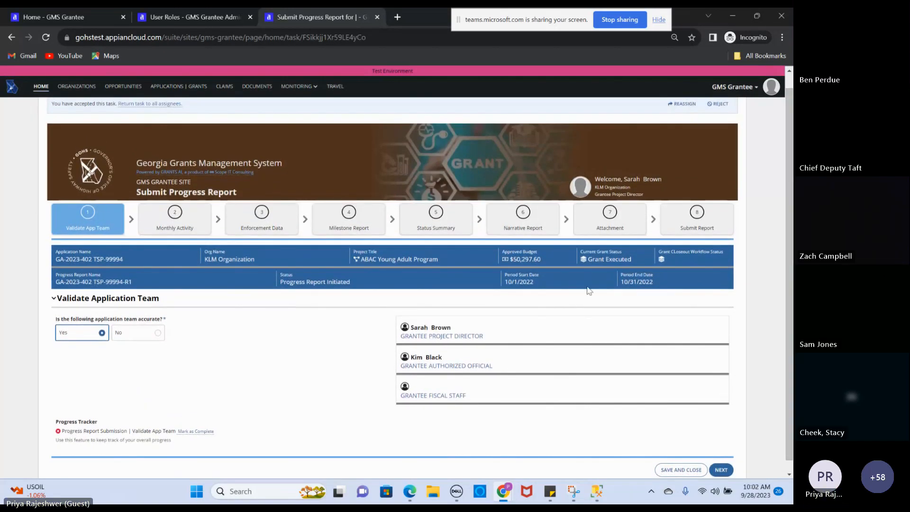
Go to Monthly Activity and answer Yes that personnel services are included
left_click(175, 216)
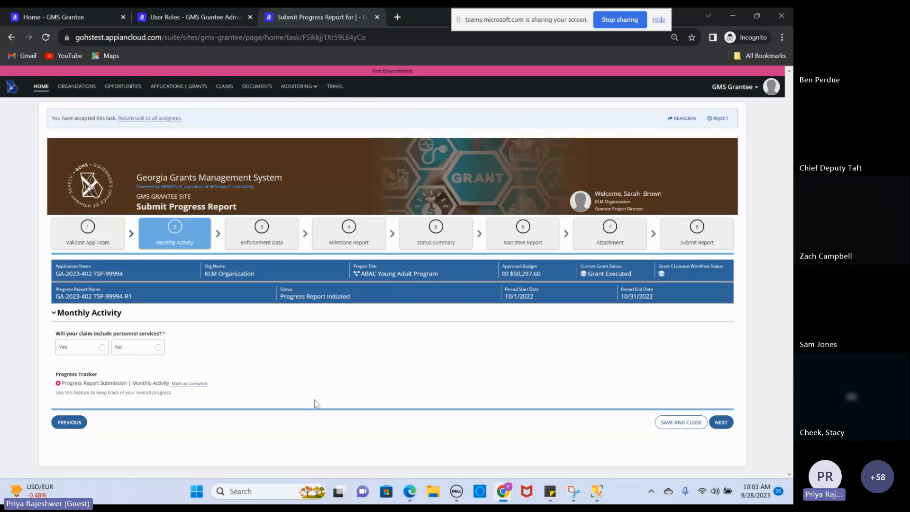
left_click(102, 349)
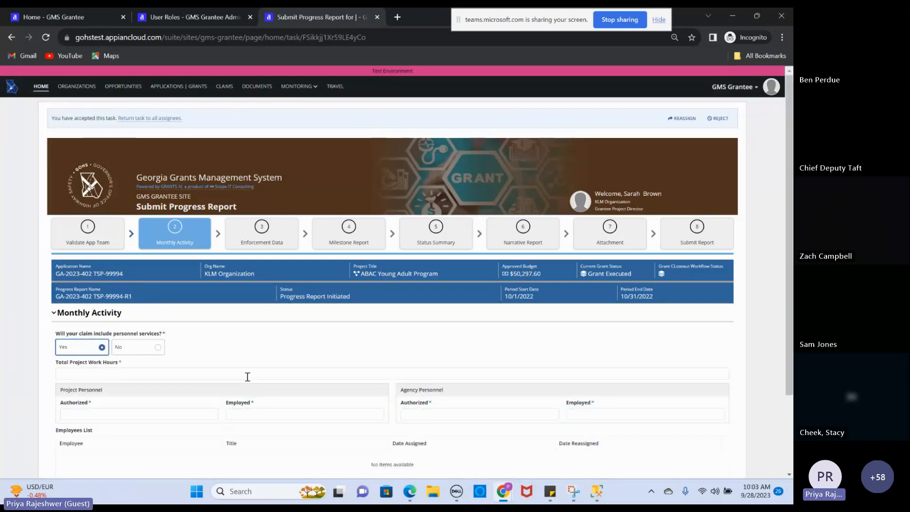
scroll(177, 319, "down", 3)
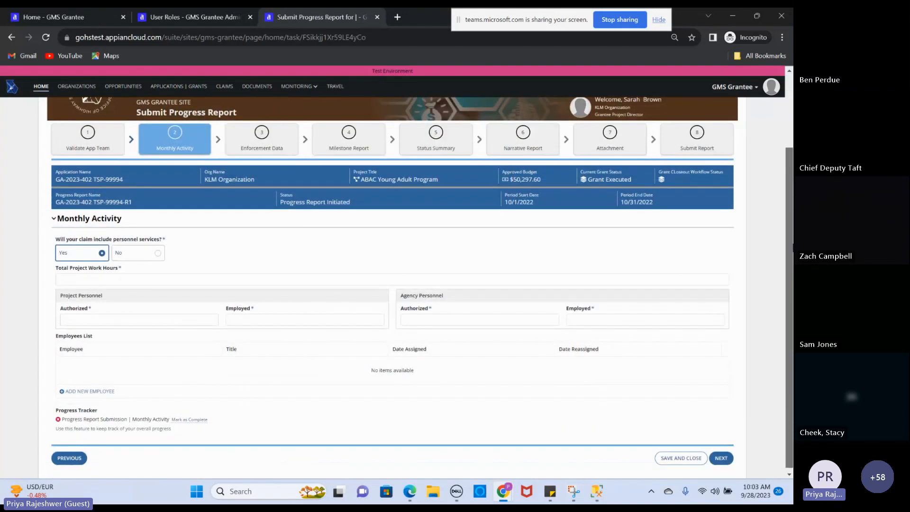
Enter project personnel 1 authorized, 1 employed and agency personnel 2 authorized, 1 employed
left_click(178, 318)
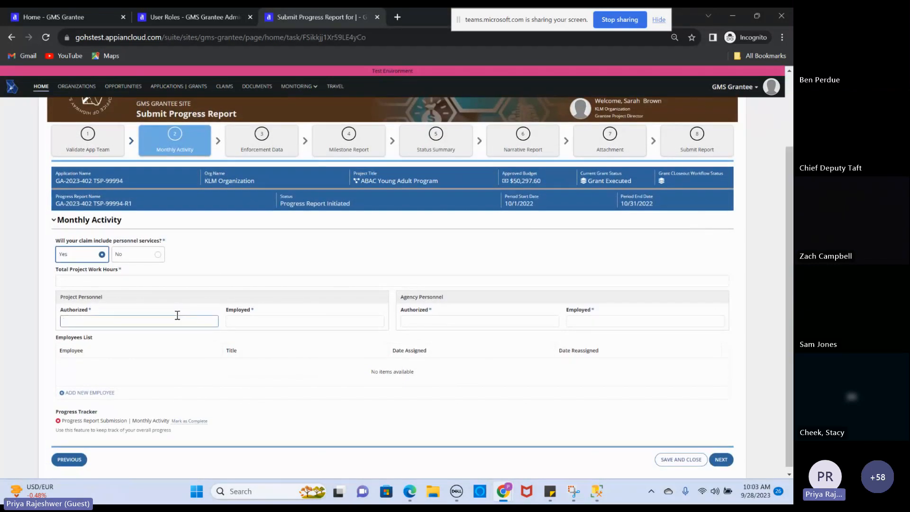
type("1")
key("Tab")
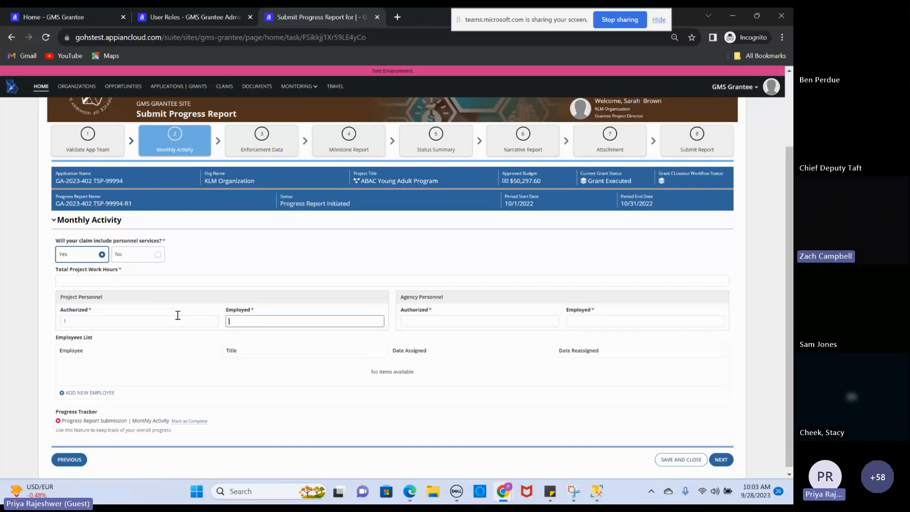
type("1")
key("Tab")
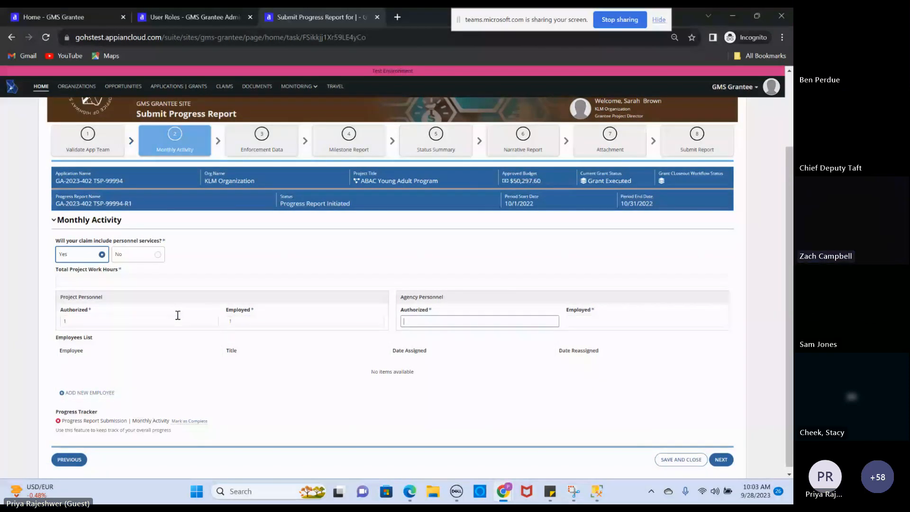
type("2")
key("Tab")
type("1")
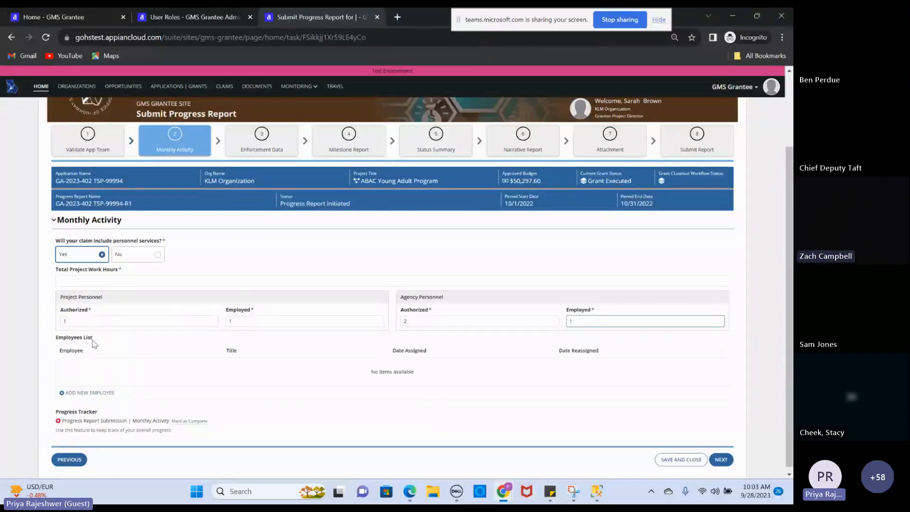
Add an Employees List row with the employee's name and title 'Program Manager'
left_click(106, 395)
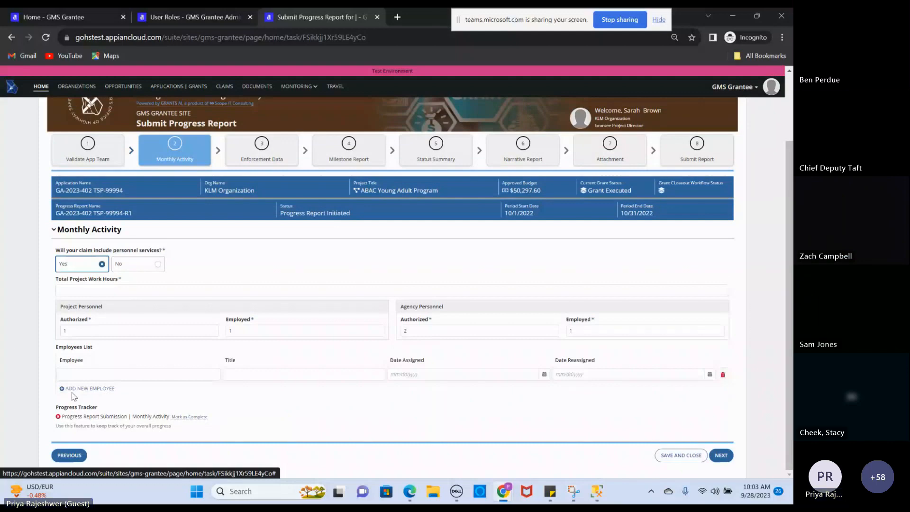
left_click(103, 374)
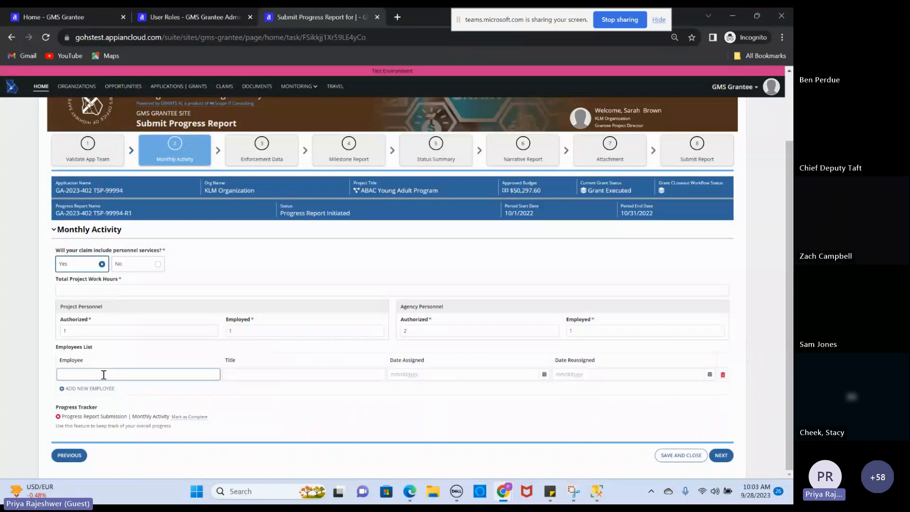
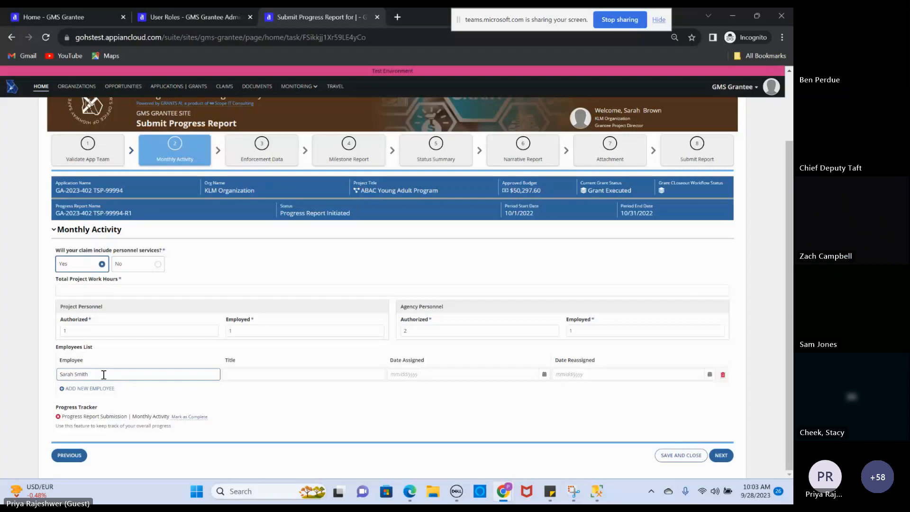
key("Tab")
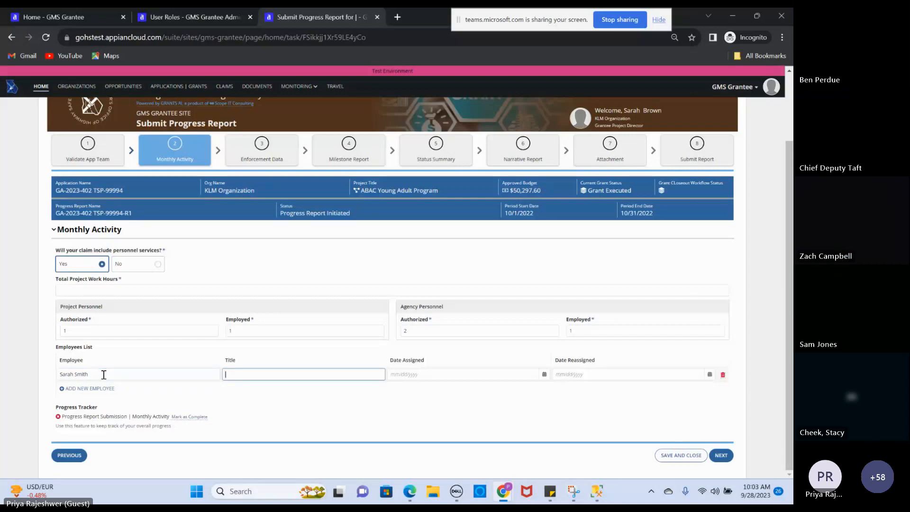
type("Program Manager")
key("Tab")
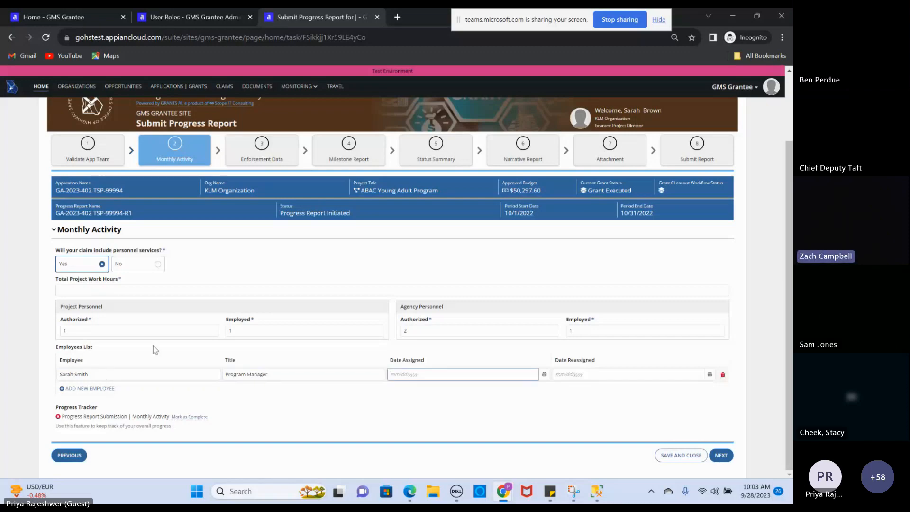
Browse the Date Assigned calendar back to 2022 without picking a date
left_click(544, 374)
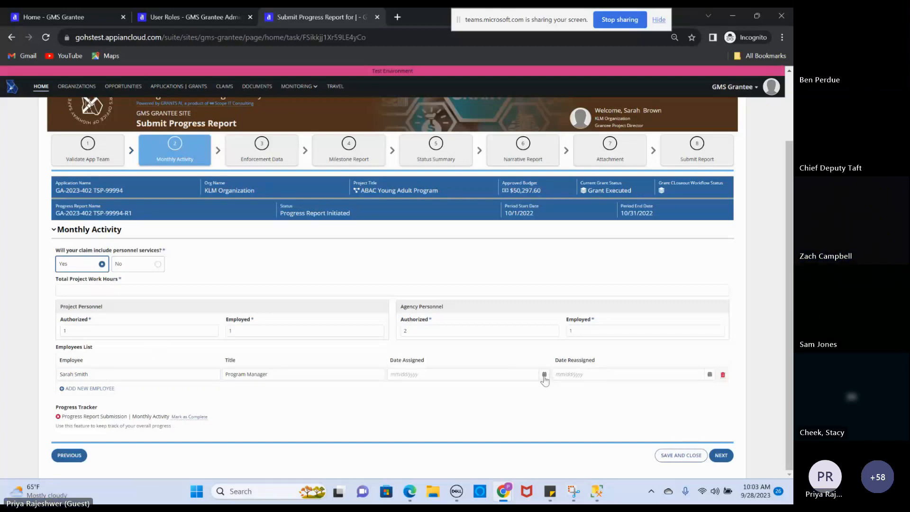
left_click(396, 273)
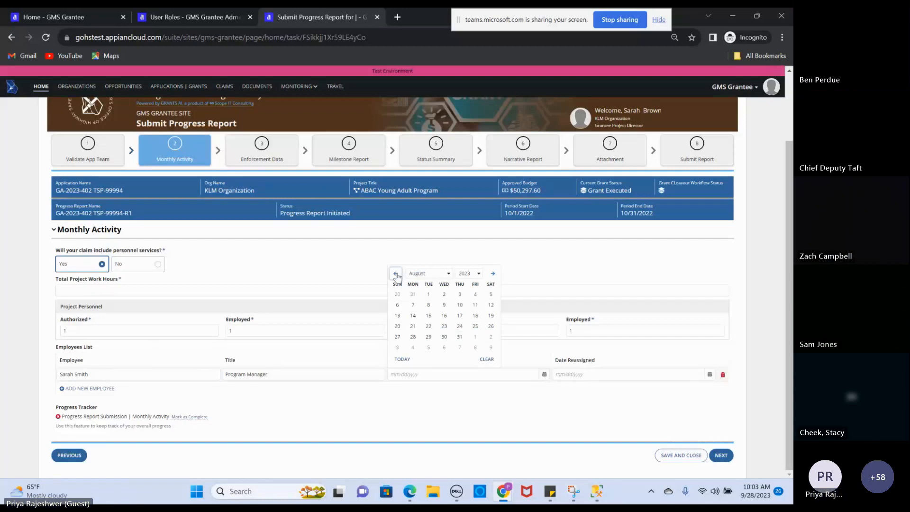
left_click(478, 274)
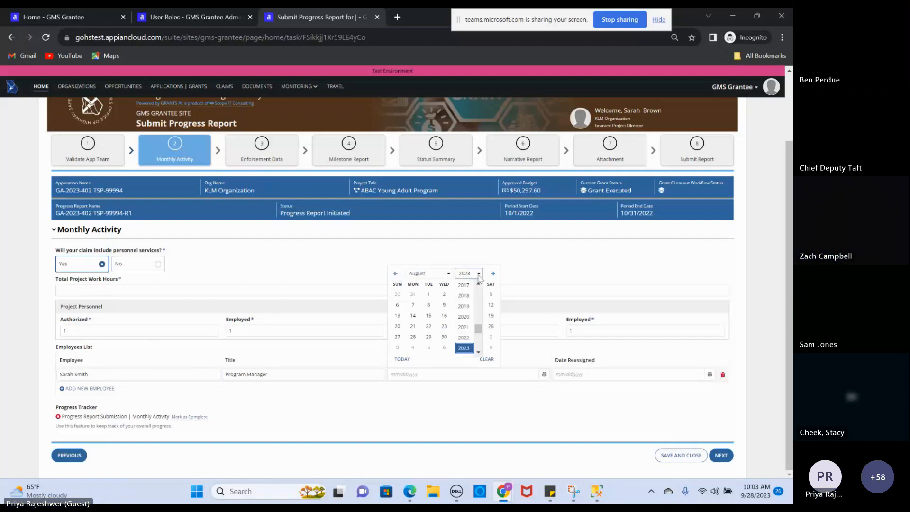
left_click(464, 338)
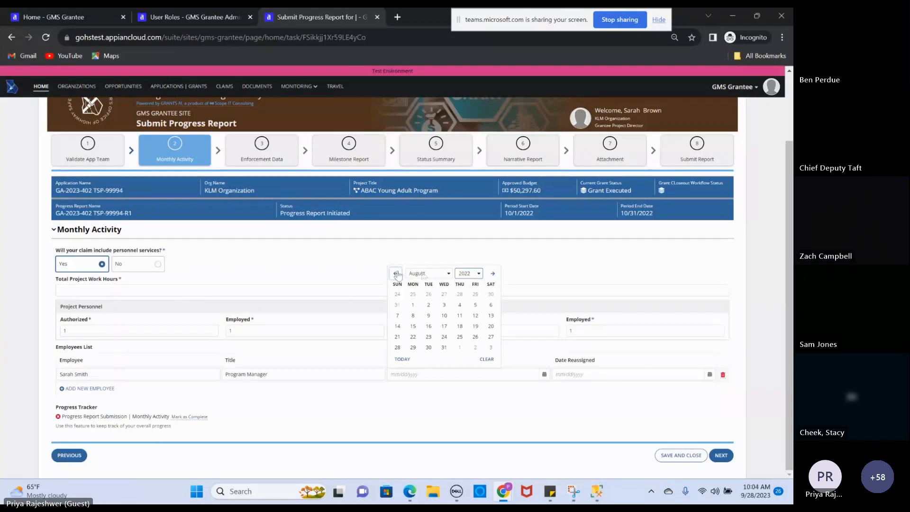
left_click(448, 274)
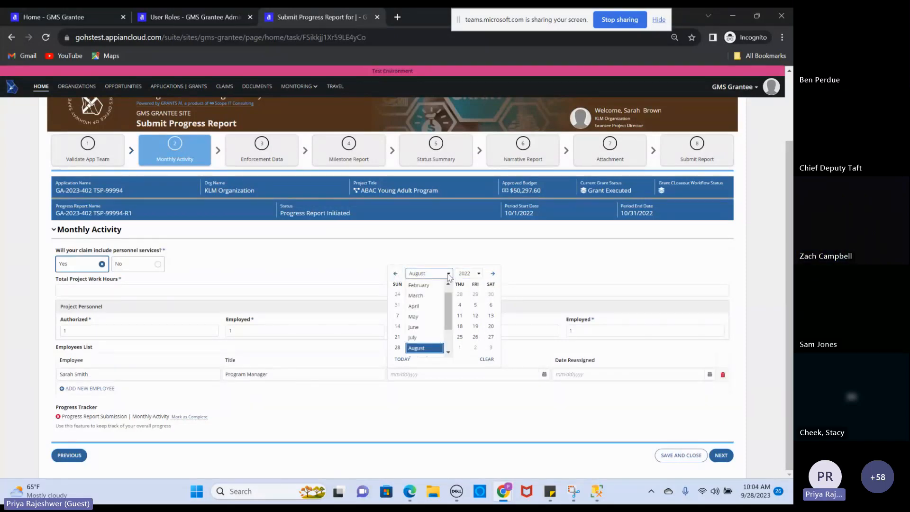
scroll(449, 317, "down", 1)
scroll(450, 319, "down", 2)
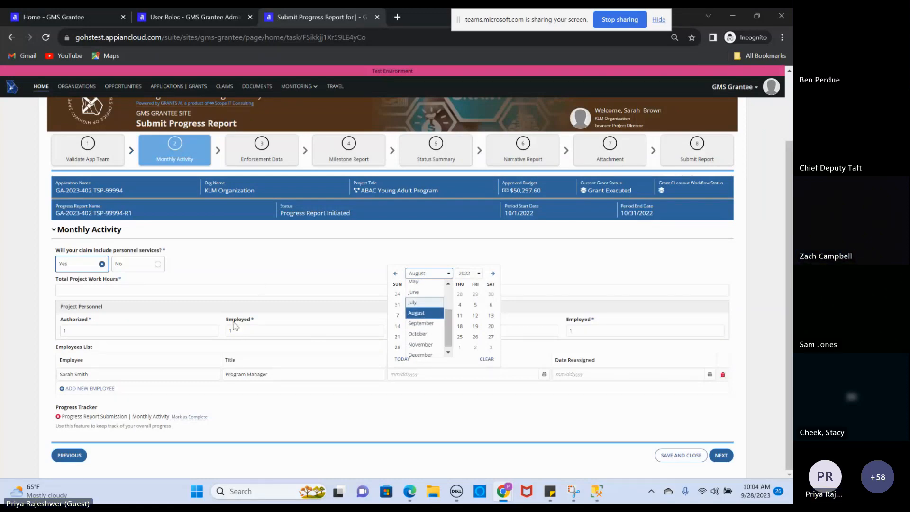
Clear the project Employed count and try NEXT, triggering required-value errors
left_click(246, 329)
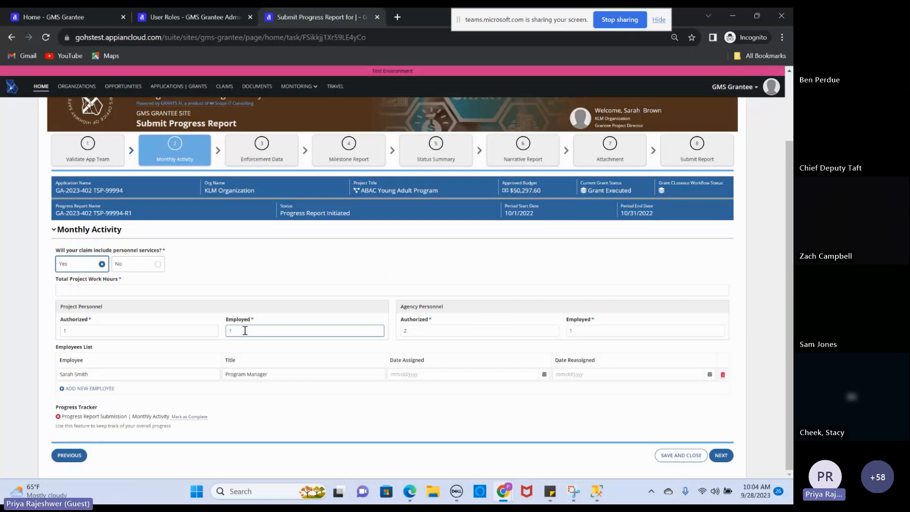
key("BackSpace")
left_click(719, 457)
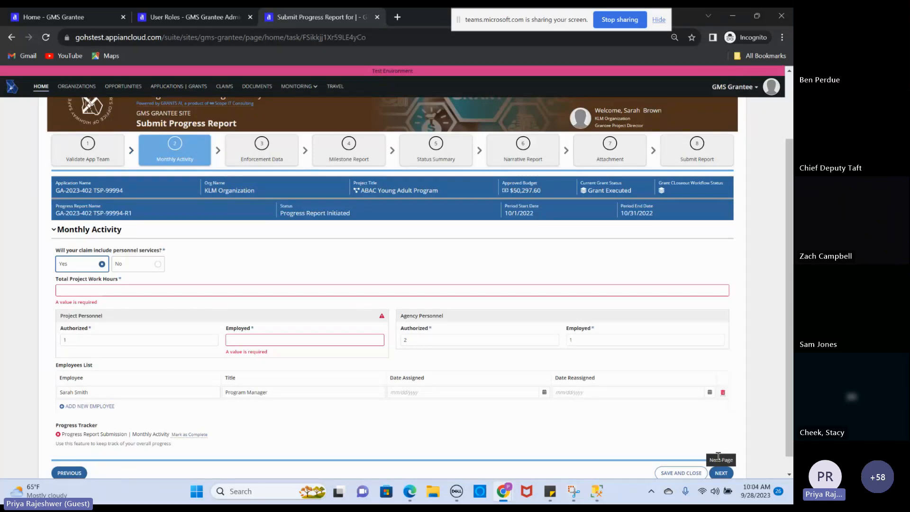
Enter 10 total project work hours and 1 employed project personnel
left_click(86, 289)
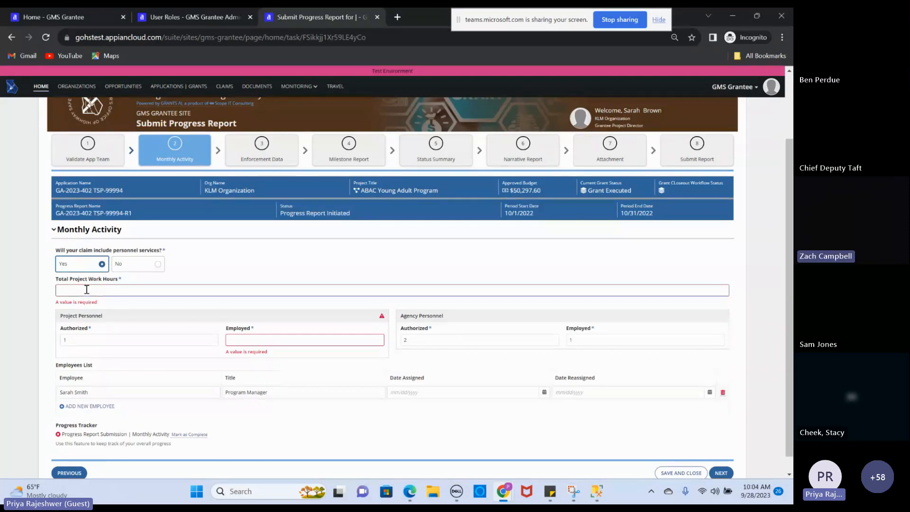
type("10")
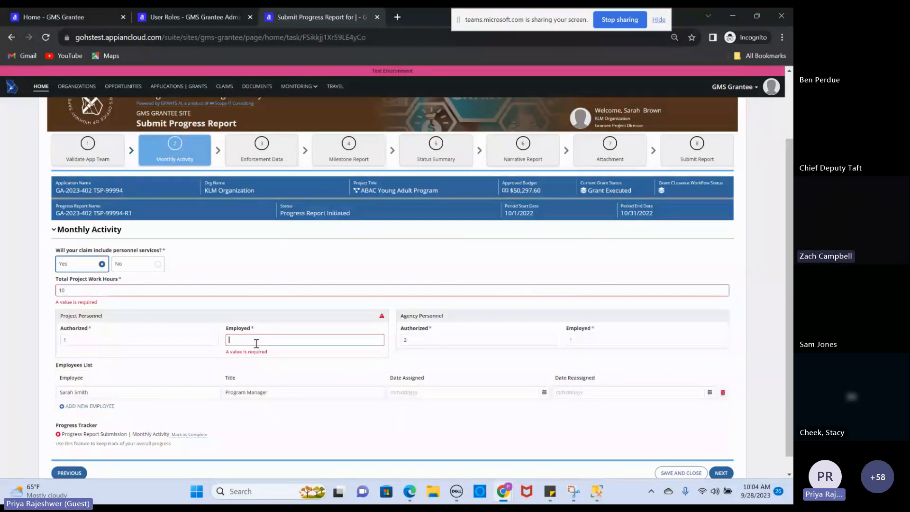
left_click(255, 341)
type("1")
left_click(523, 376)
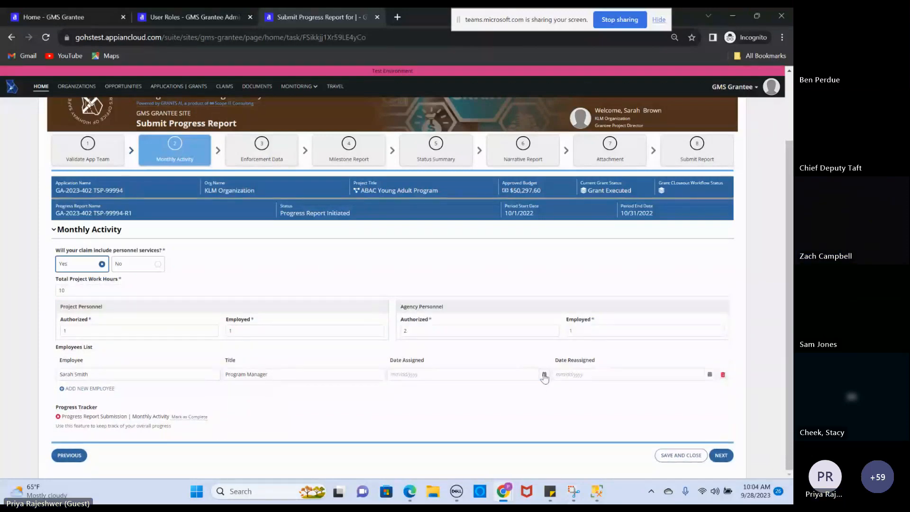
Set the employee's Date Assigned to 09/07/2022 and mark Monthly Activity complete
left_click(544, 374)
left_click(479, 274)
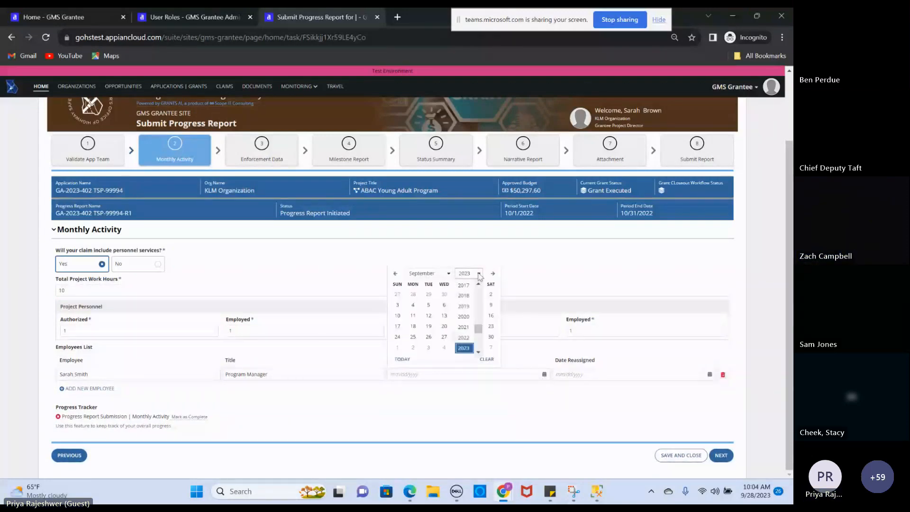
left_click(463, 337)
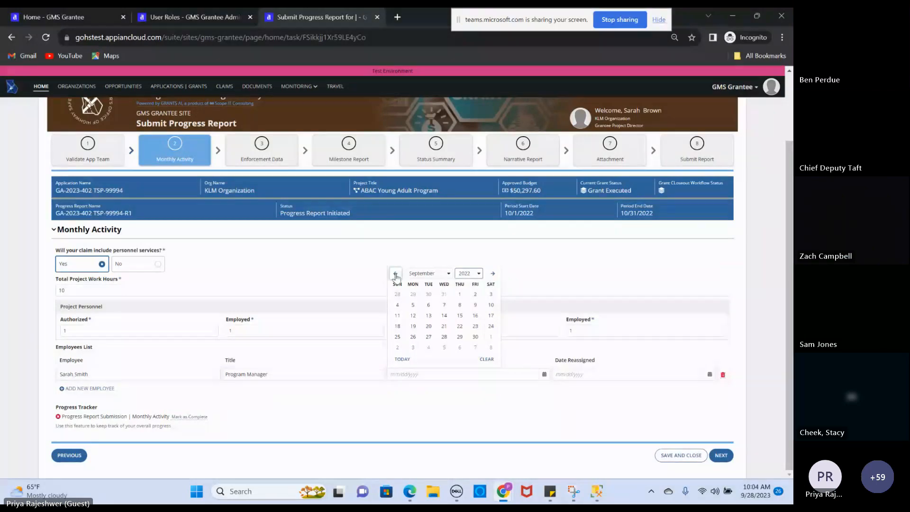
left_click(444, 304)
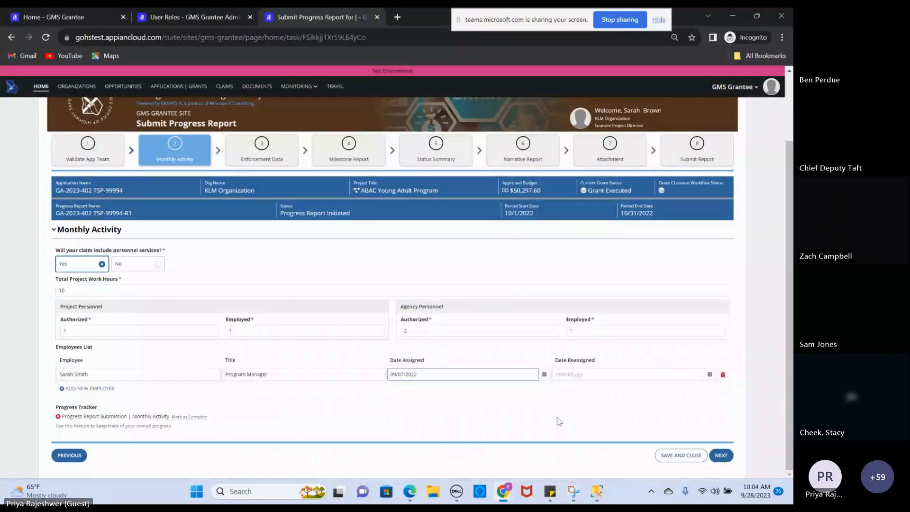
left_click(560, 421)
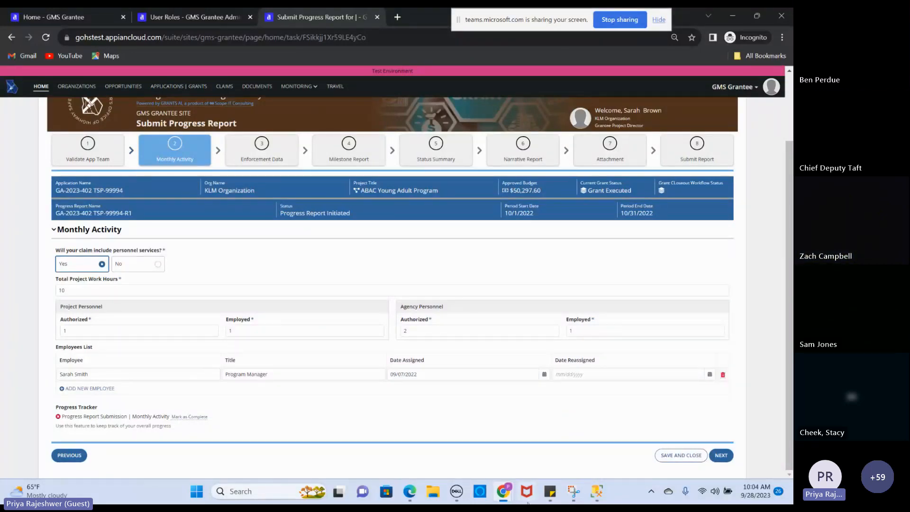
left_click(191, 417)
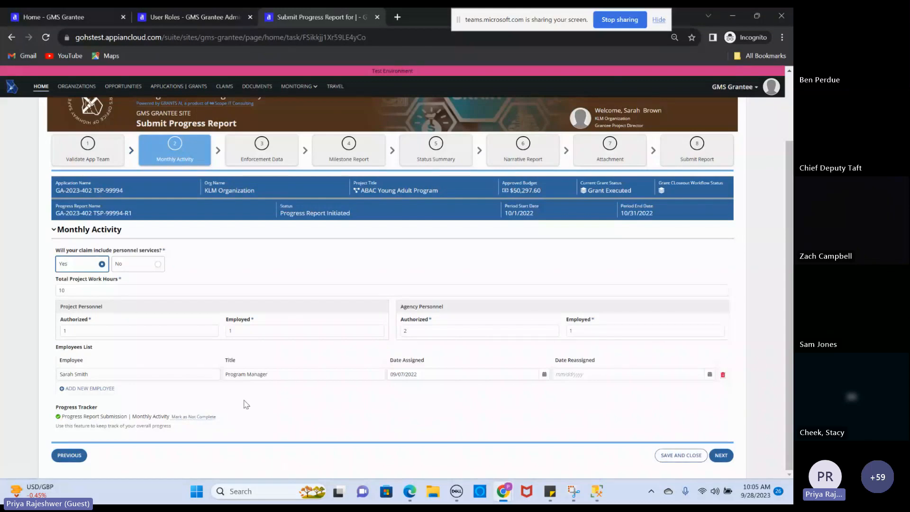
Mark the Validate App Team step complete, then go to the Enforcement Data step
left_click(683, 163)
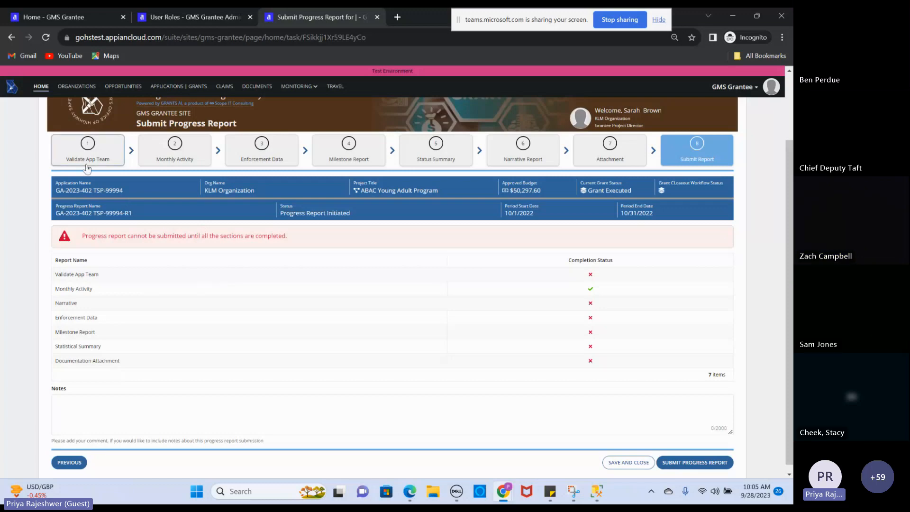
left_click(87, 145)
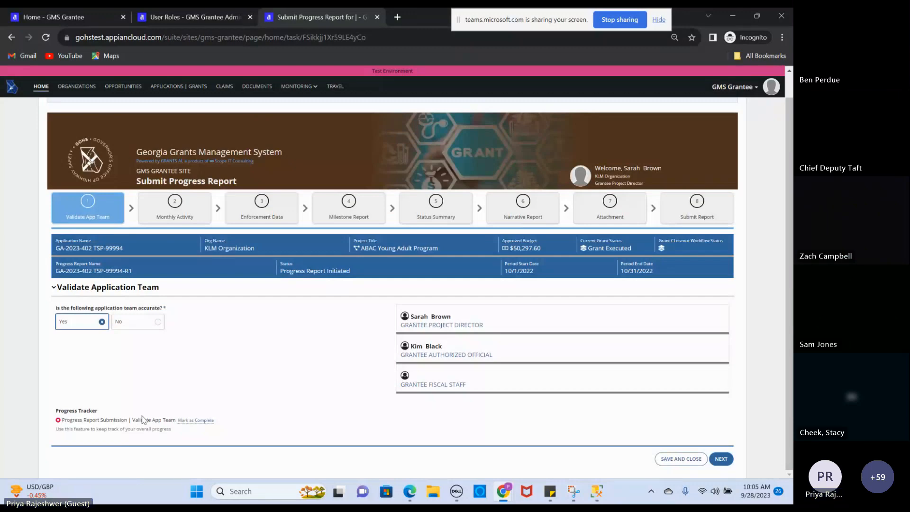
left_click(195, 420)
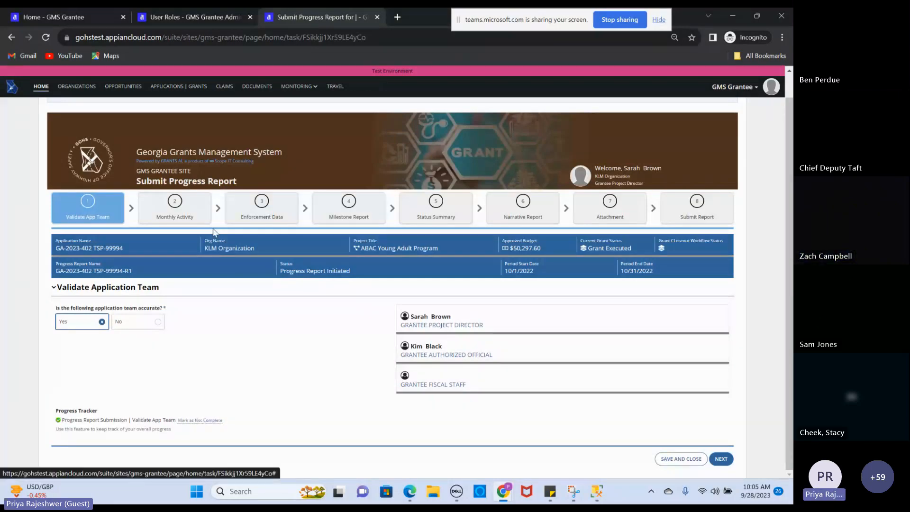
left_click(262, 200)
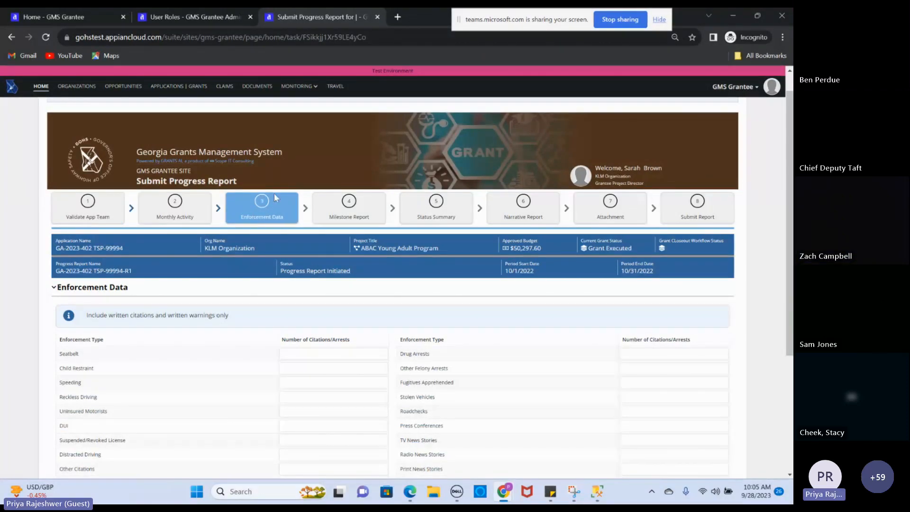
Enter citation counts Seatbelt through Other Citations: 3, 4, 5, 3, 2, 4, 5, 21, 10
scroll(274, 192, "down", 1)
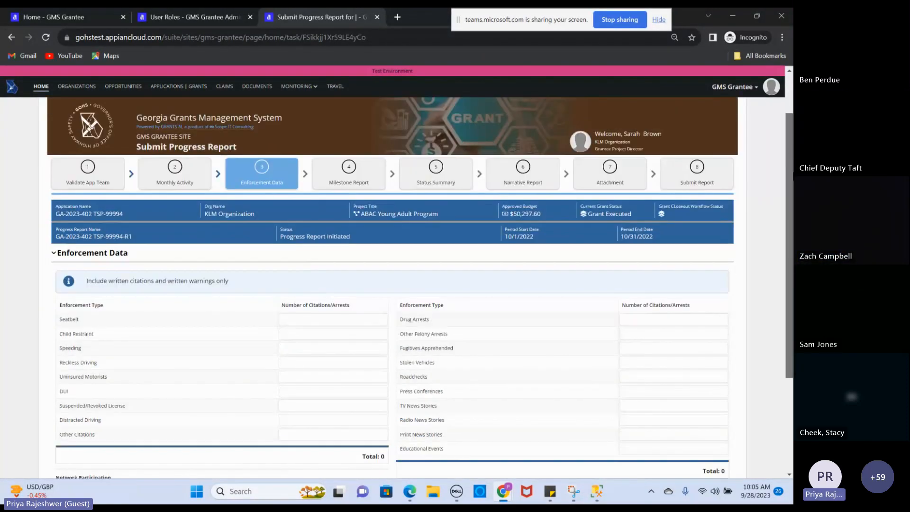
scroll(398, 217, "down", 2)
left_click(370, 242)
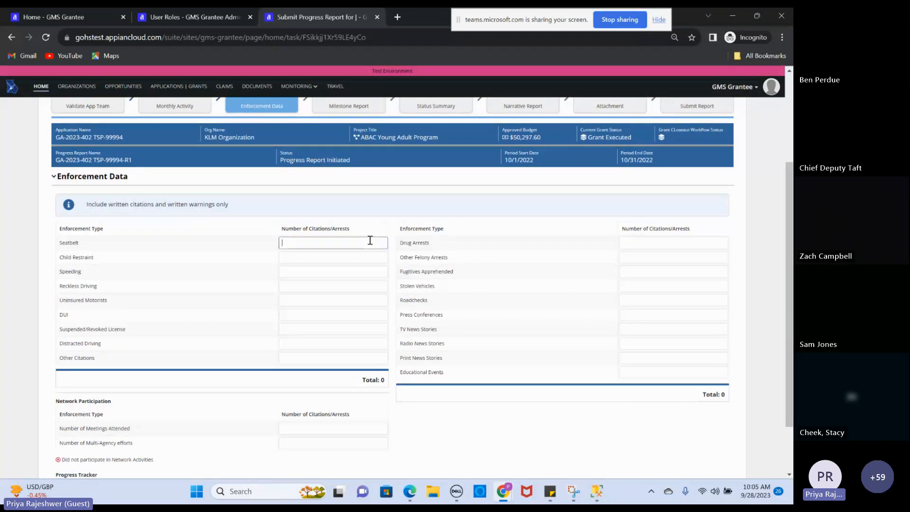
type("3")
key("Tab")
type("4")
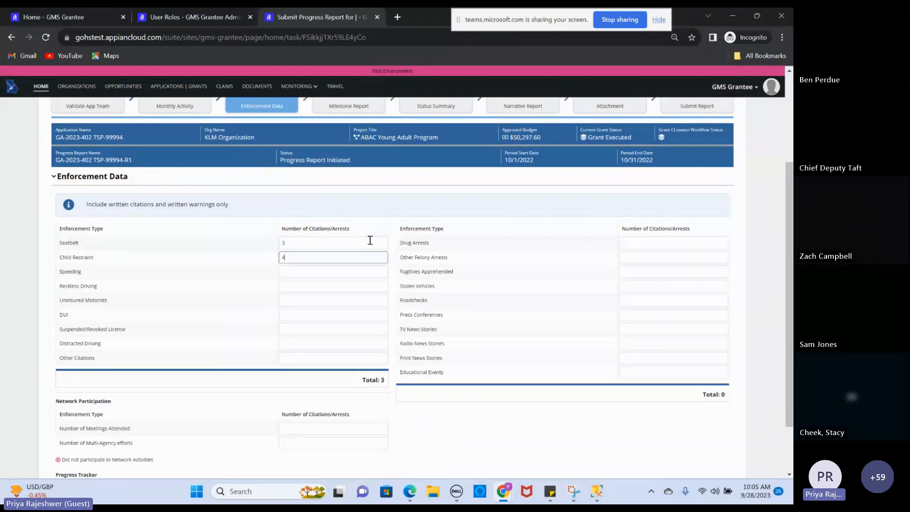
key("Tab")
type("5")
key("Tab")
type("3")
key("Tab")
type("2")
key("Tab")
type("4")
key("Tab")
type("5")
key("Tab")
type("21")
key("Tab")
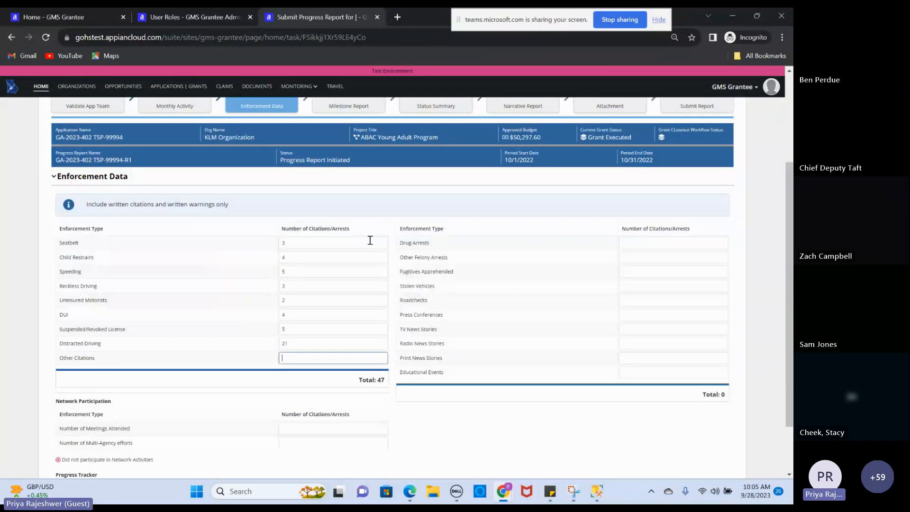
type("10")
Enter Drug Arrests through Educational Events counts: 1, 2, 4, 3, 2, 3, 5, 6, 5, 5
left_click(658, 242)
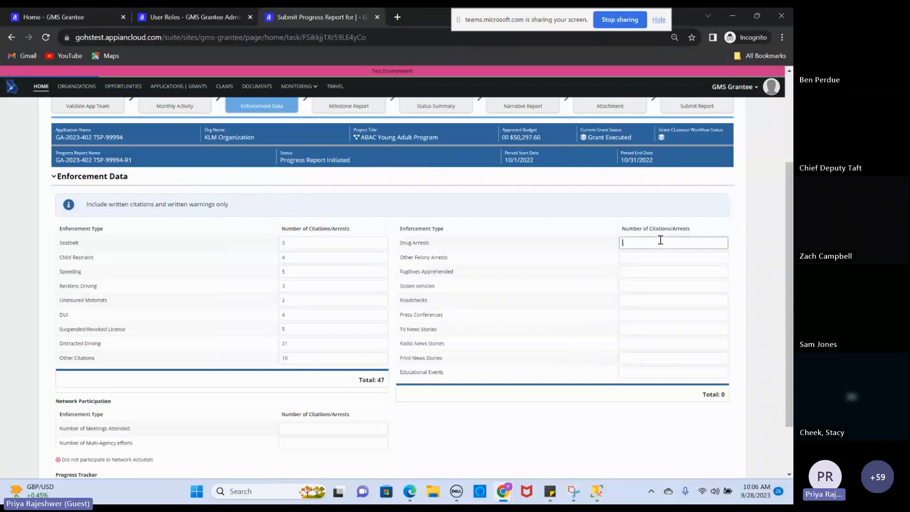
type("1")
key("Tab")
type("2")
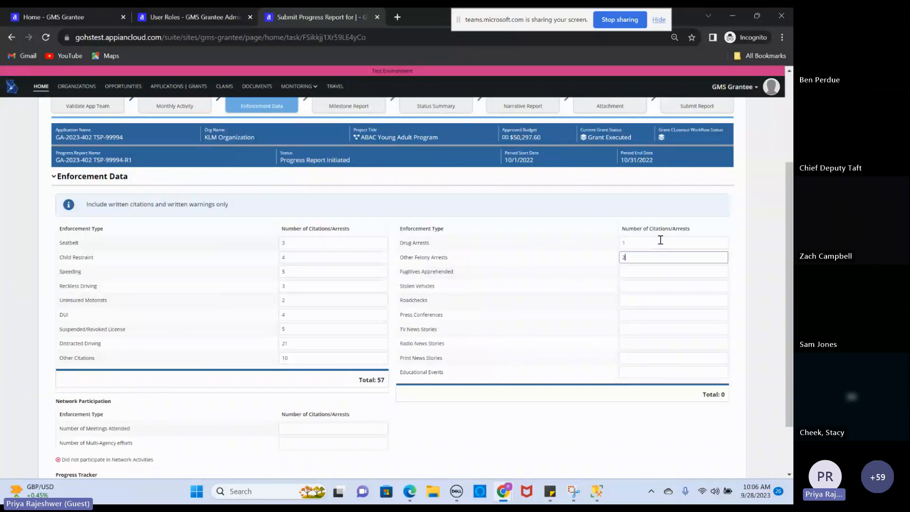
key("Tab")
type("4")
key("Tab")
type("3")
key("Tab")
type("2")
key("Tab")
type("3")
key("Tab")
type("5")
key("Tab")
type("6")
key("Tab")
type("5")
key("Tab")
type("5")
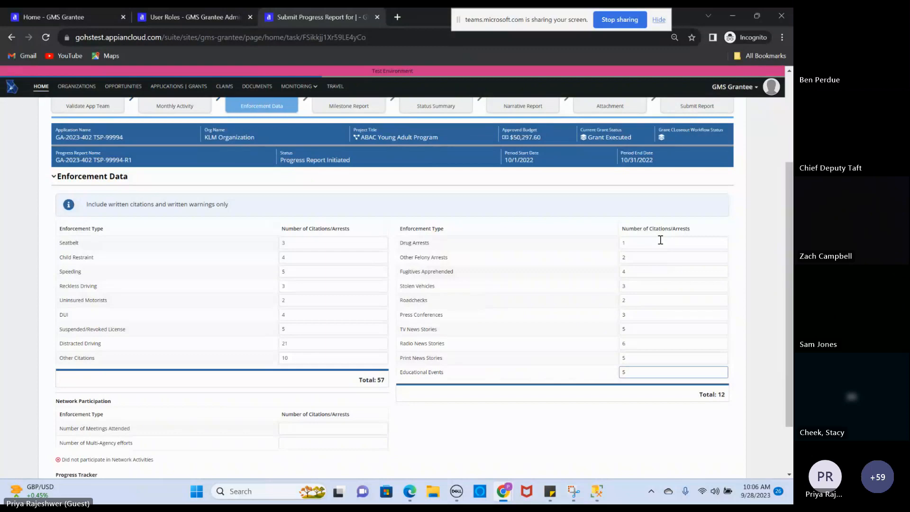
scroll(386, 390, "down", 2)
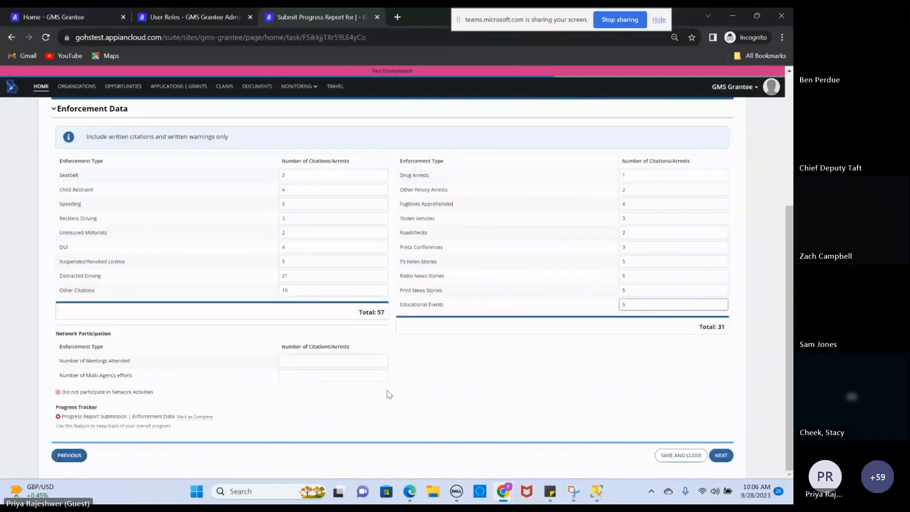
Enter 2 meetings attended and 3 multi-agency efforts
left_click(367, 362)
type("2")
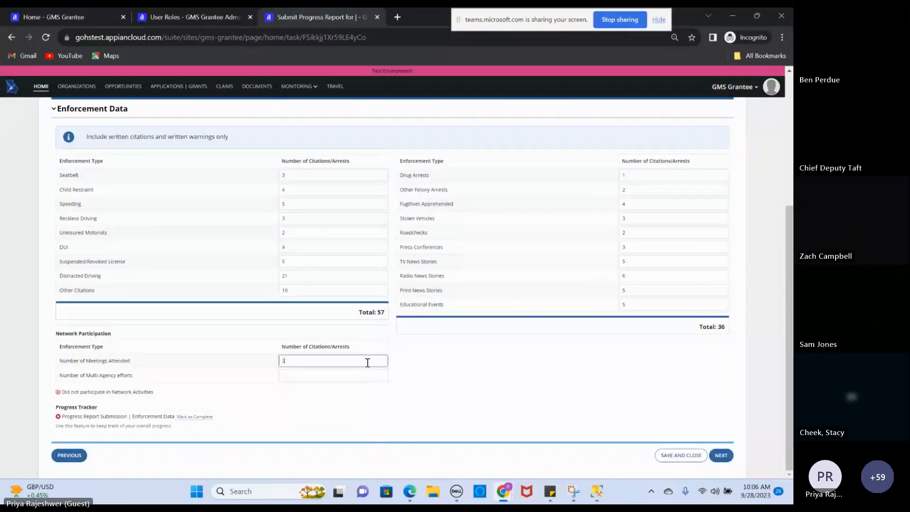
key("Tab")
type("3")
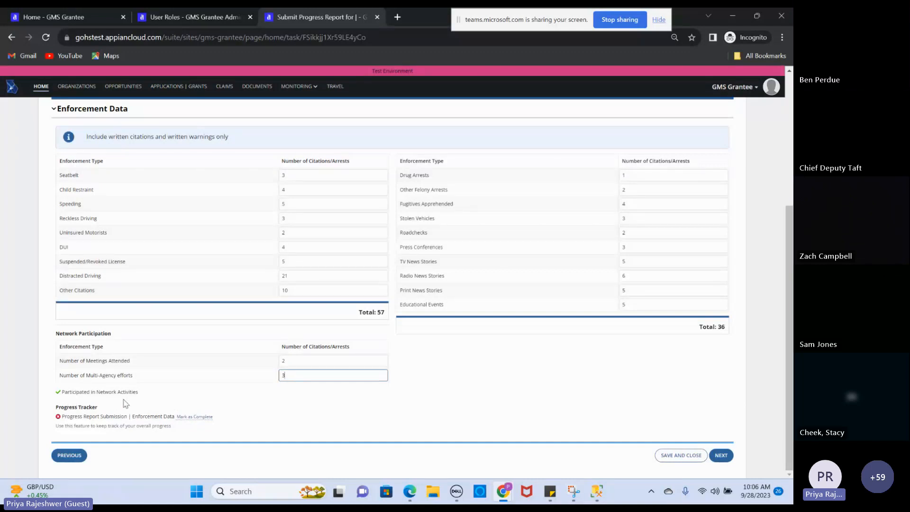
Mark Enforcement Data complete and continue to the Milestone Report step
left_click(201, 419)
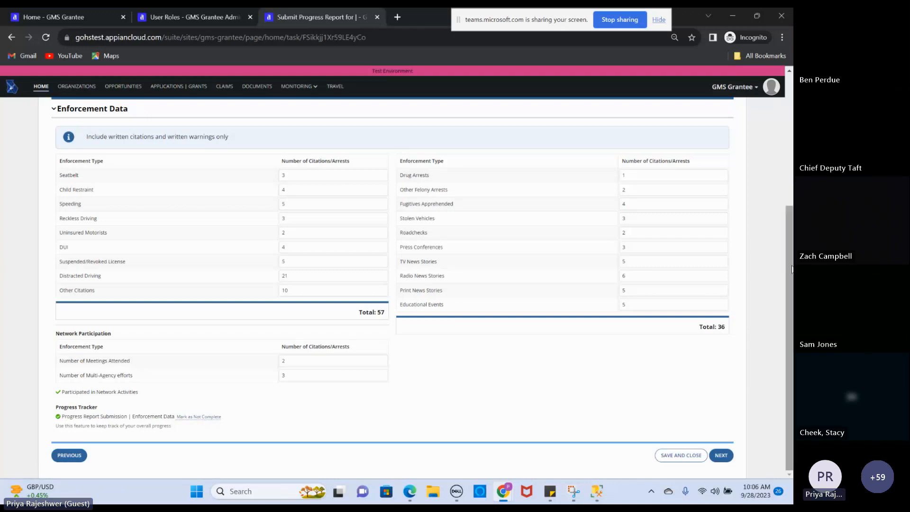
mouse_move(791, 268)
left_mouse_down()
mouse_move(786, 205)
mouse_move(790, 259)
left_mouse_up()
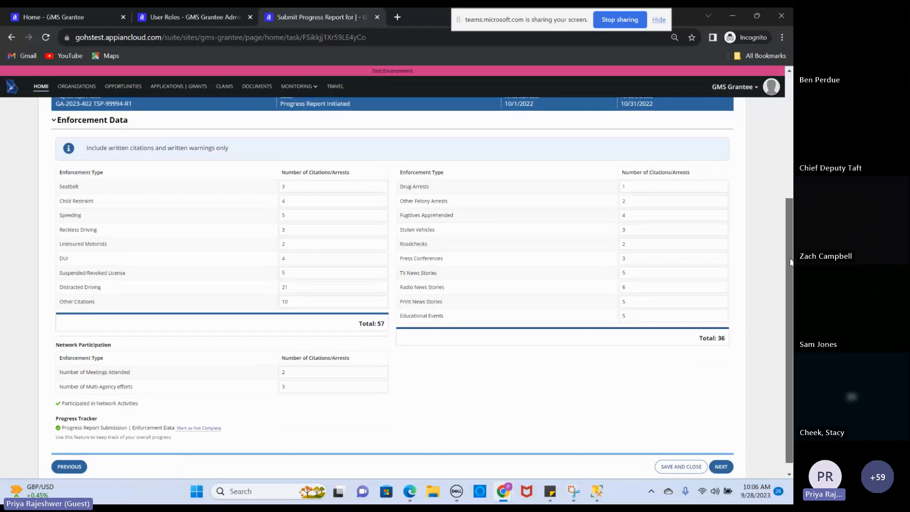
left_click(719, 467)
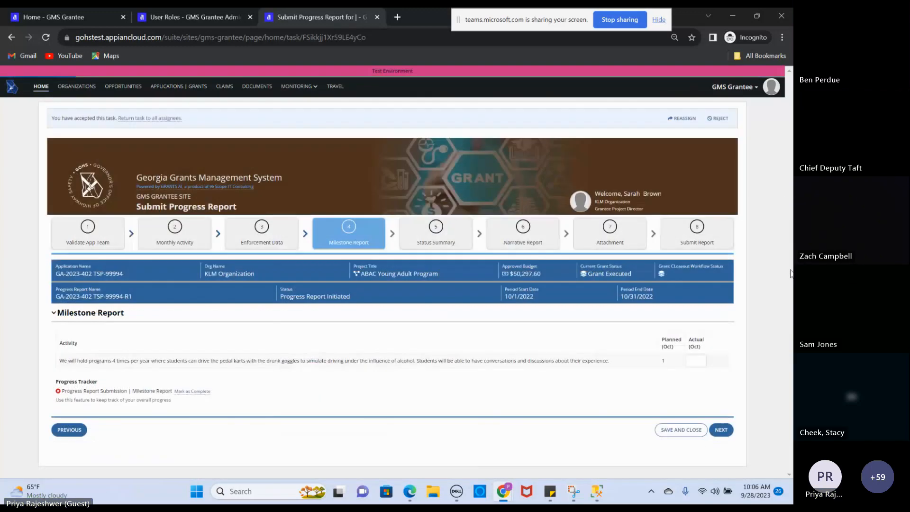
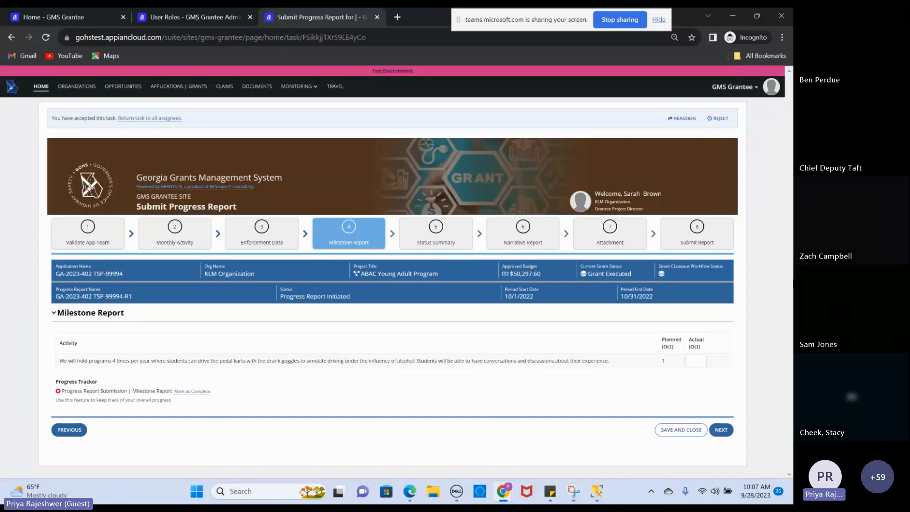
Enter 2 as the actual October count, mark the Milestone Report complete, and go to Status Summary
left_click(691, 361)
type("0")
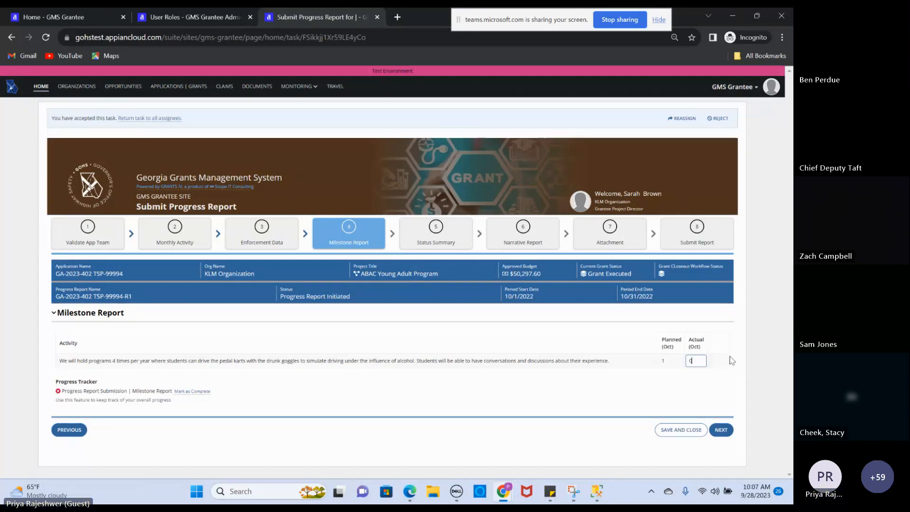
key("Tab")
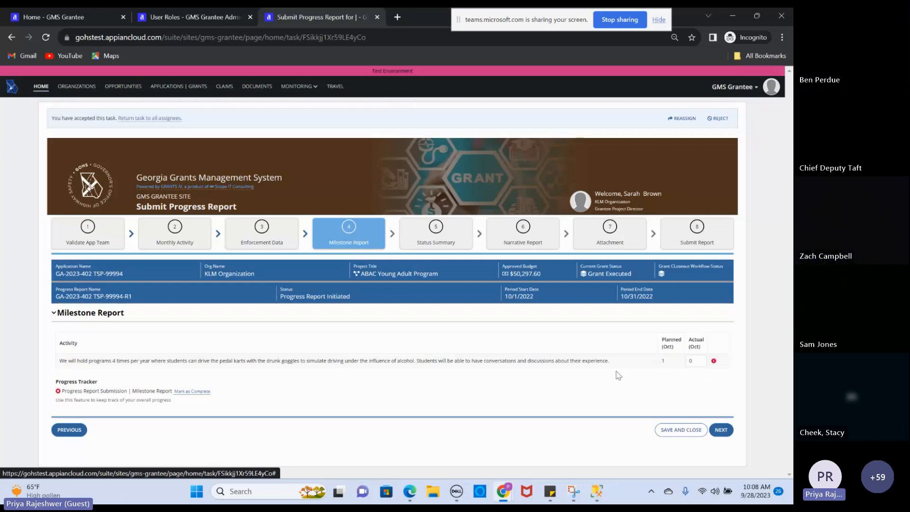
left_click(695, 360)
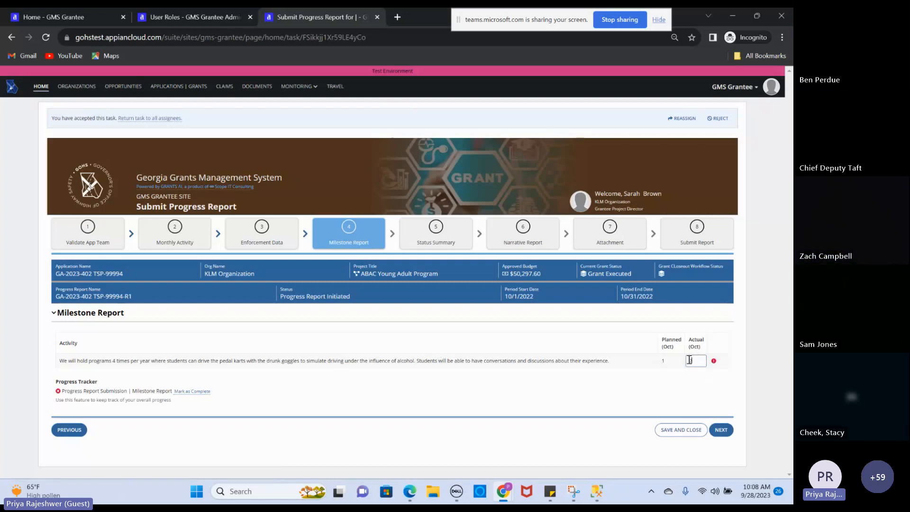
left_click(636, 402)
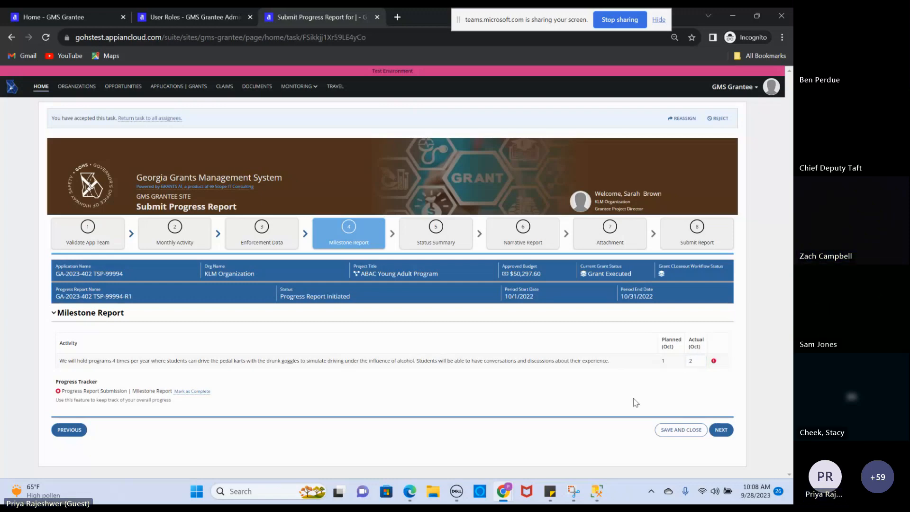
key("Tab")
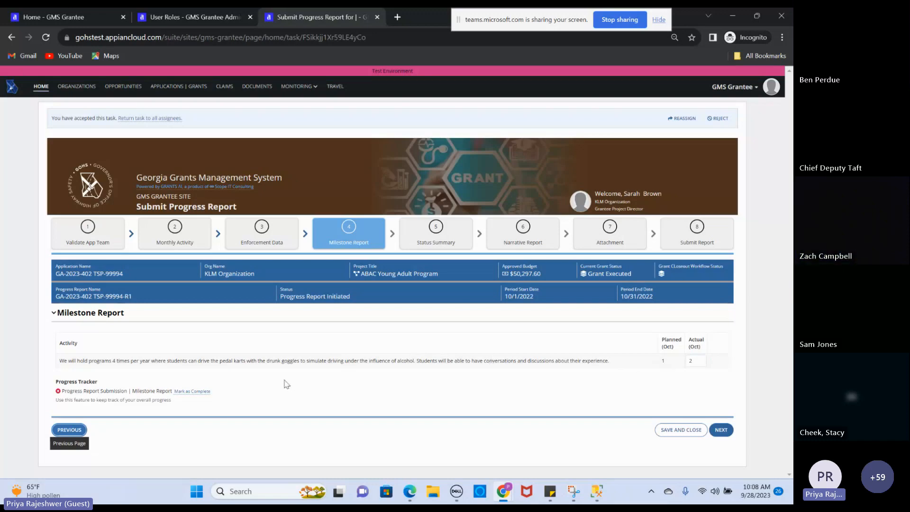
left_click(193, 392)
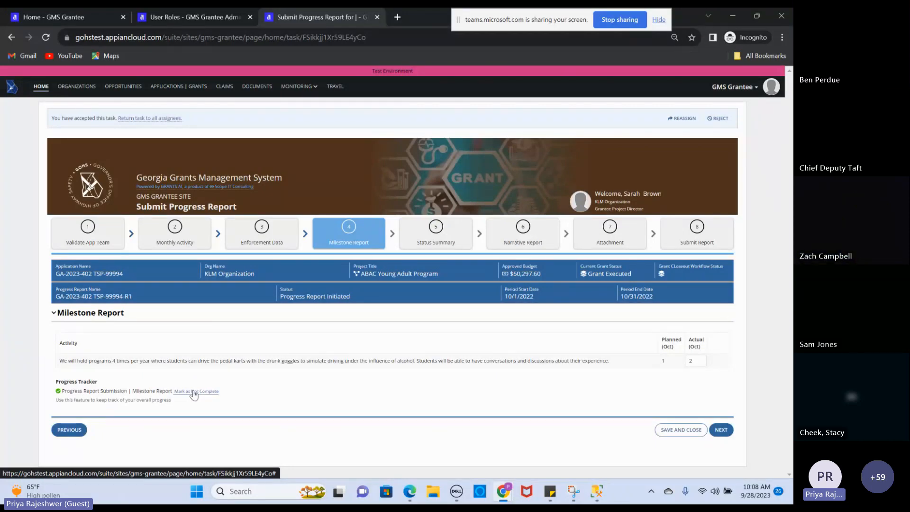
left_click(435, 234)
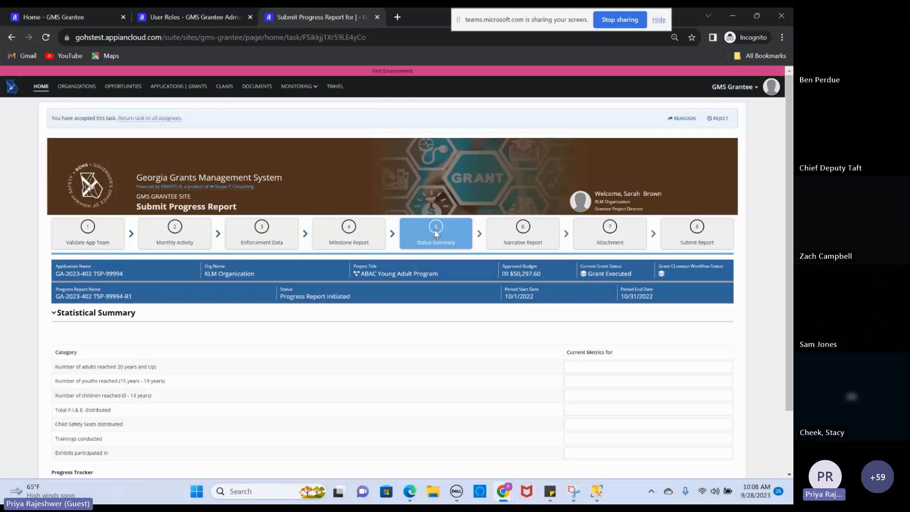
Enter 22 adults and 19 children reached, and mark the Statistical Summary complete
left_click_drag(786, 193, 792, 222)
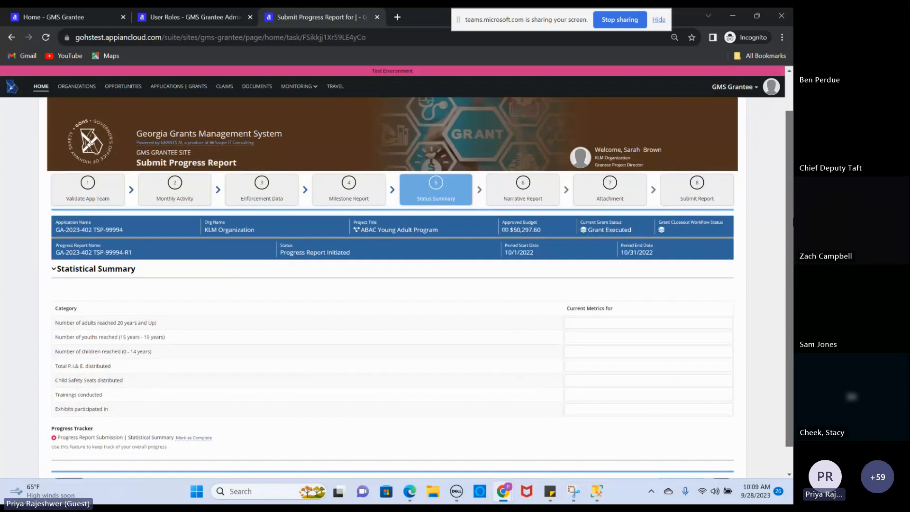
left_click_drag(792, 222, 793, 235)
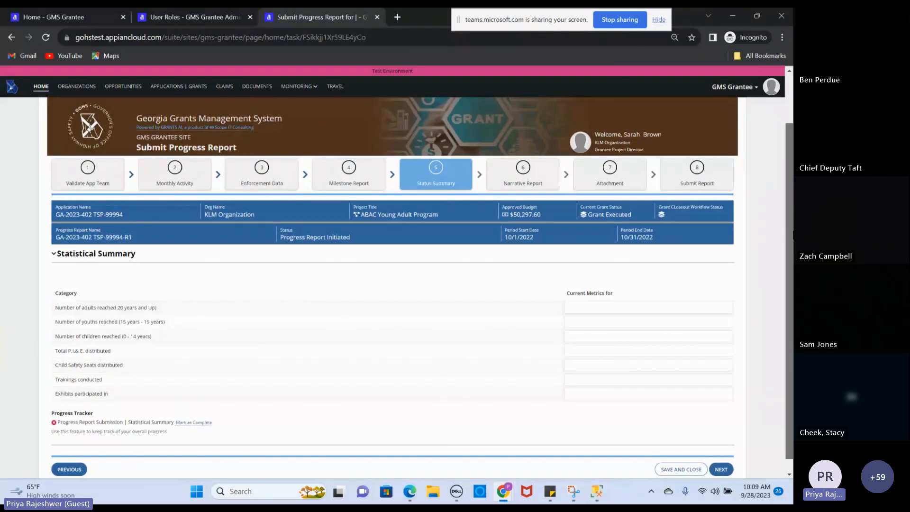
scroll(644, 323, "down", 1)
left_click(639, 303)
type("3")
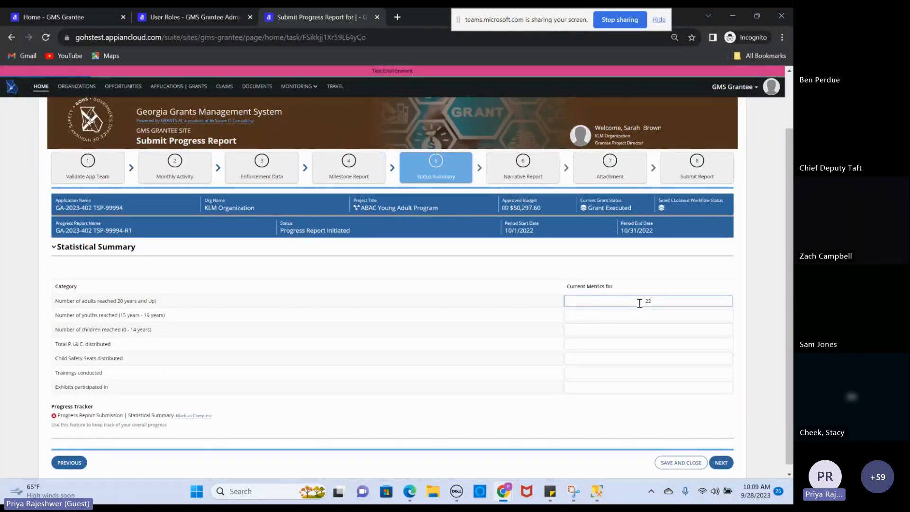
key("Tab")
key("Tab")
type("19")
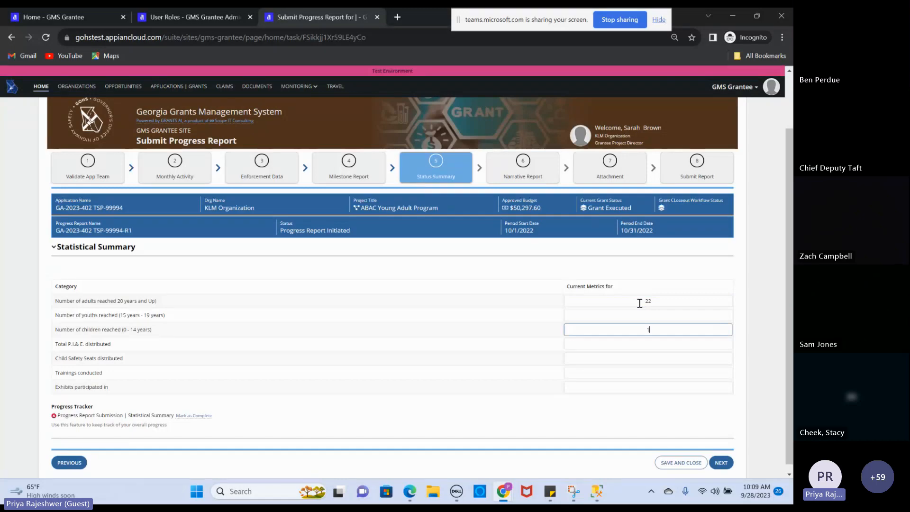
key("Tab")
key("Tab")
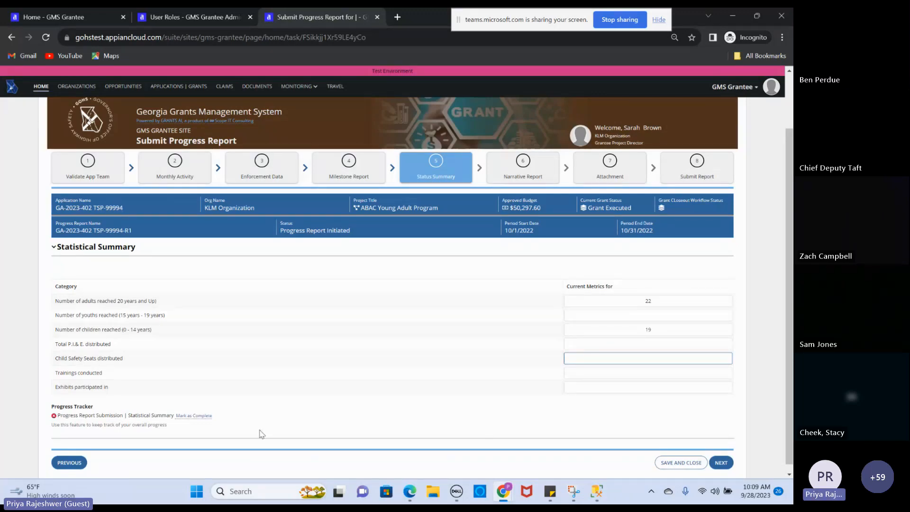
left_click(190, 416)
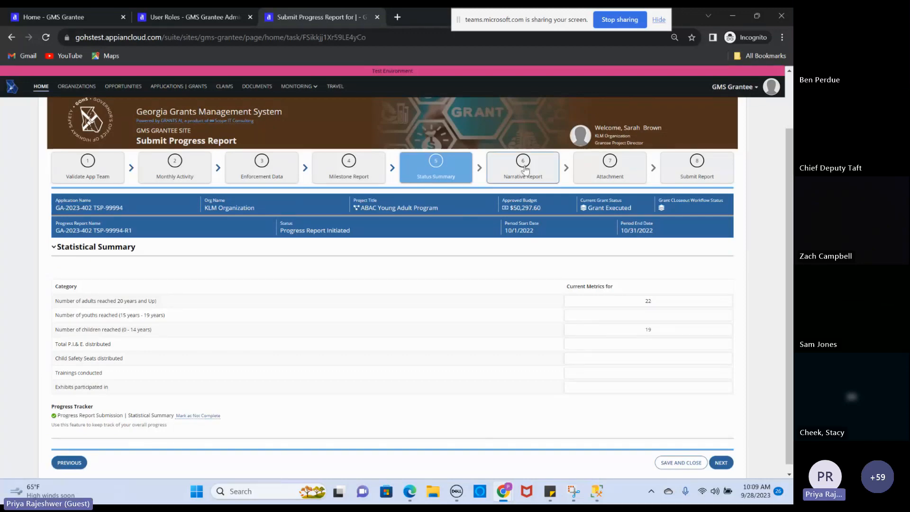
On the Narrative Report step, answer Yes and type 'This is narrative 1 accomplishment'
left_click(523, 164)
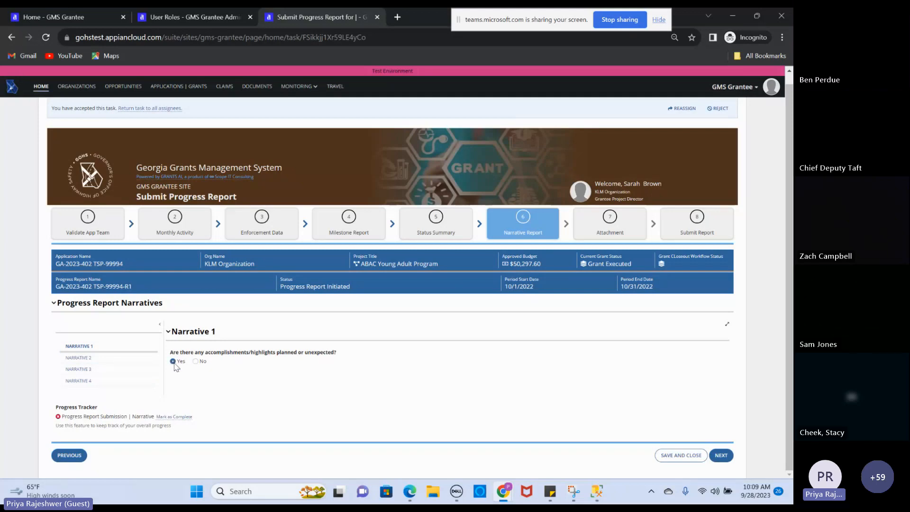
left_click(216, 401)
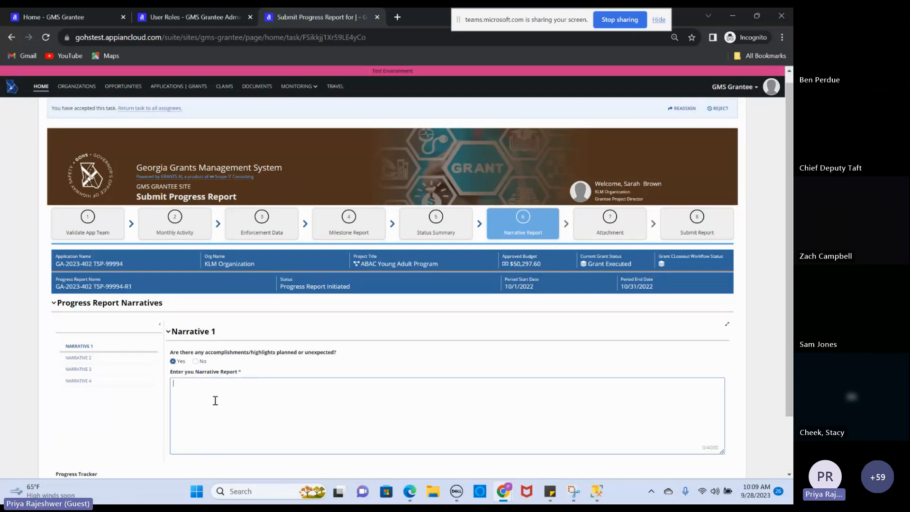
type("This is narrative 1 accomplishem")
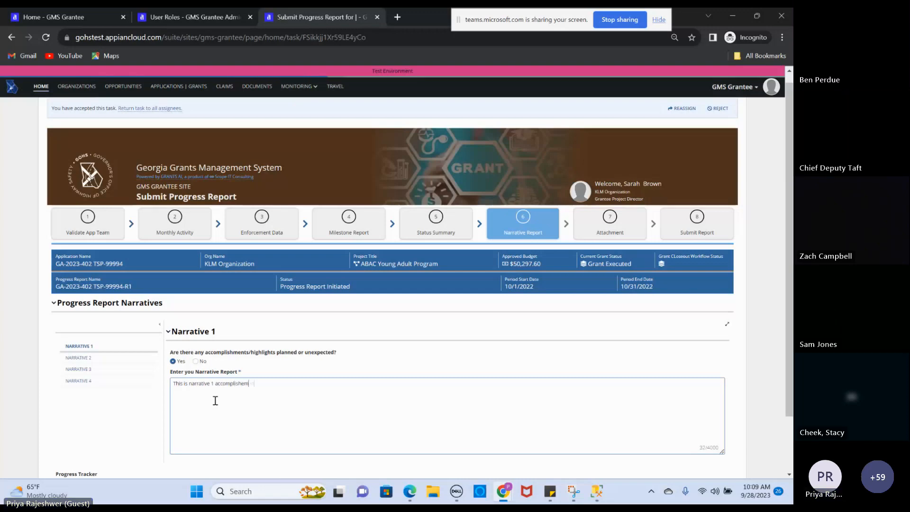
key("BackSpace")
key("BackSpace")
type("ment")
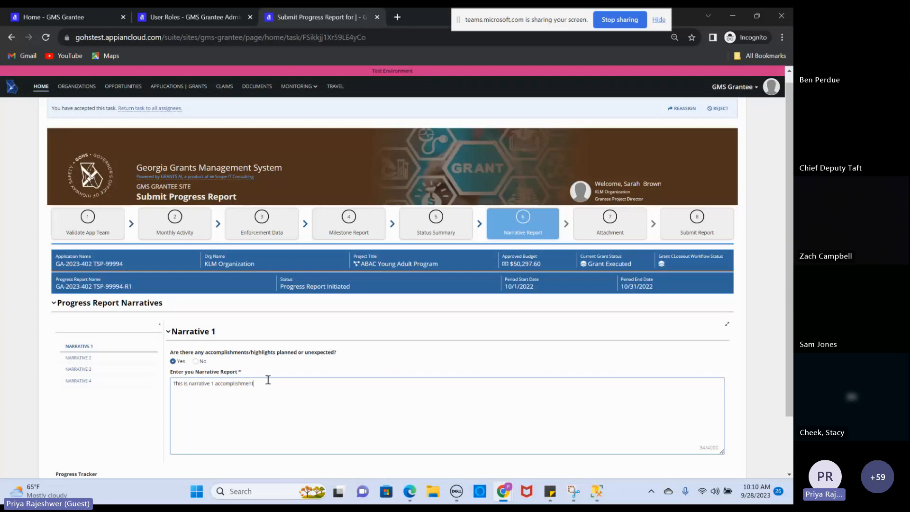
Paste the sentence repeatedly until Narrative 1 exceeds the 4,000-character limit
left_click_drag(258, 383, 162, 394)
key("ctrl+c")
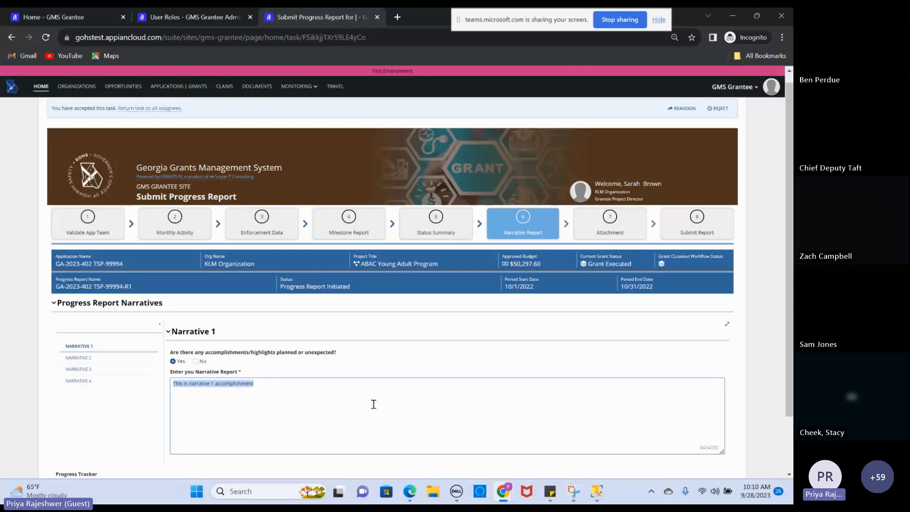
left_click(311, 389)
key("ctrl+v")
key("ctrl+v")
key("ctrl+v")
key("ctrl+v")
key("ctrl+v")
key("ctrl+v")
key("ctrl+v")
type("v")
key("ctrl+v")
key("ctrl+v")
key("ctrl+v")
key("ctrl+v")
key("ctrl+v")
key("ctrl+v")
key("ctrl+v")
key("ctrl+v")
key("ctrl+v")
key("ctrl+v")
key("ctrl+v")
key("ctrl+v")
key("ctrl+v")
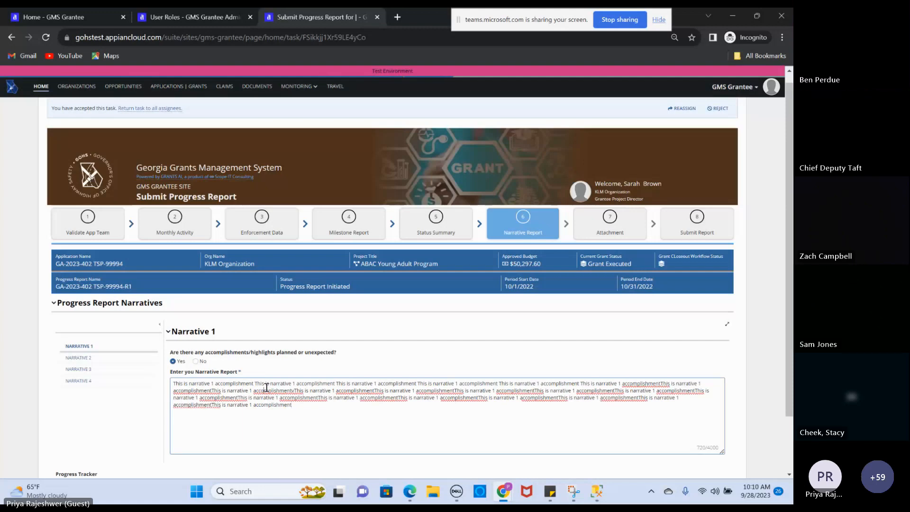
key("ctrl+a")
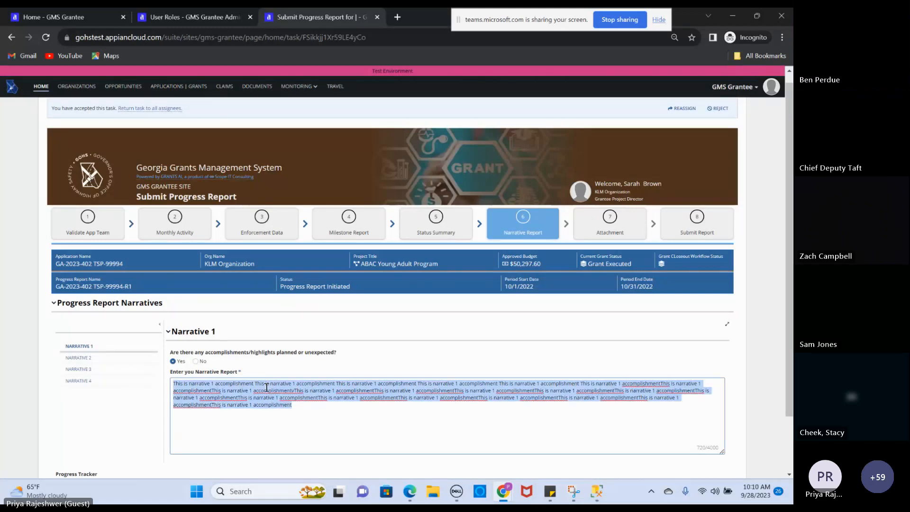
left_click(317, 419)
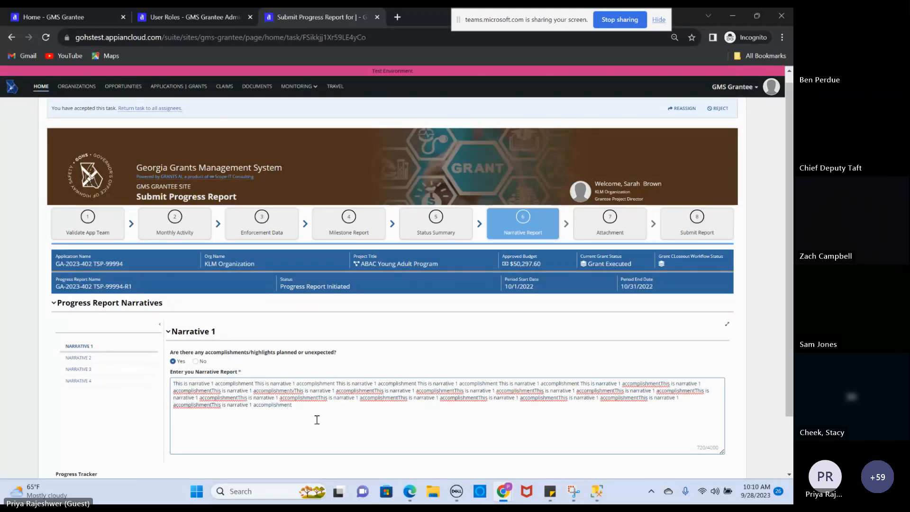
key("ctrl+v")
key("ctrl+v")
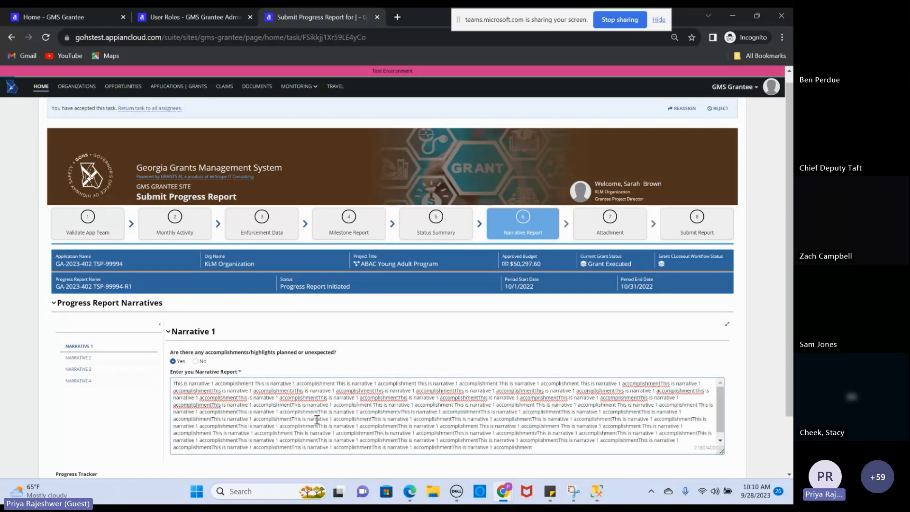
key("ctrl+v")
key("ctrl+v")
key("ctrl+v")
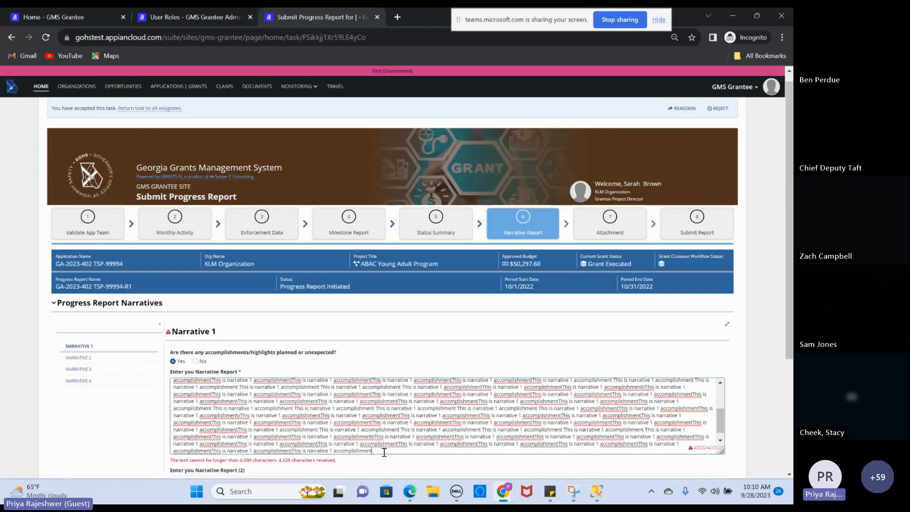
Trim Narrative 1 to 3908 characters ending in 'uuu utesting', then copy it for Narrative Report (2)
left_click_drag(384, 452, 399, 437)
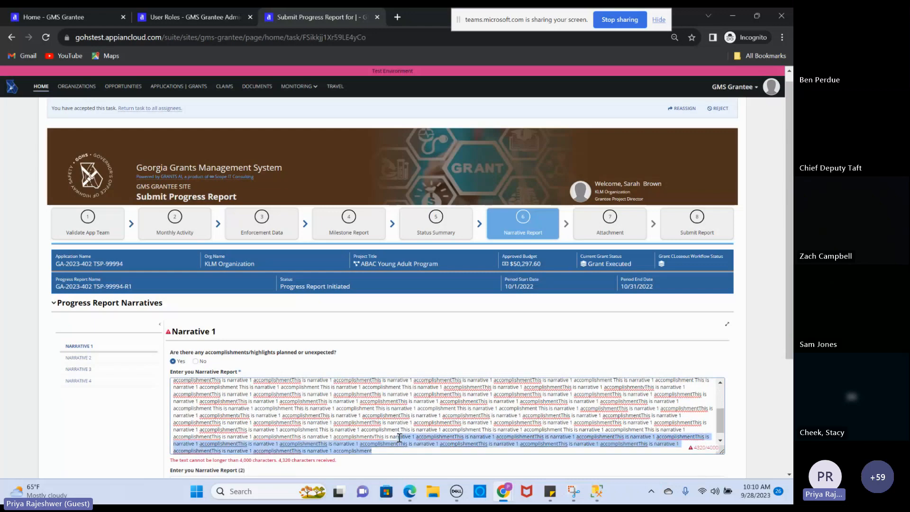
scroll(411, 431, "down", 1)
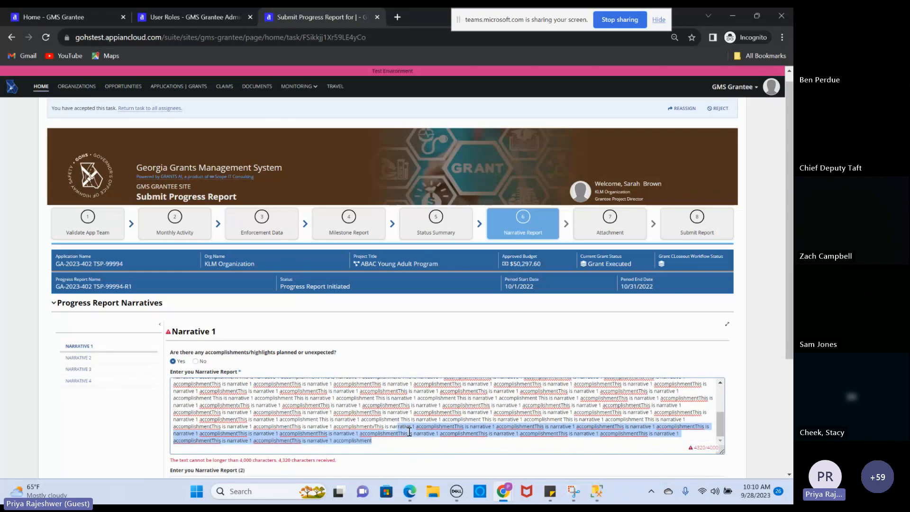
scroll(409, 431, "down", 3)
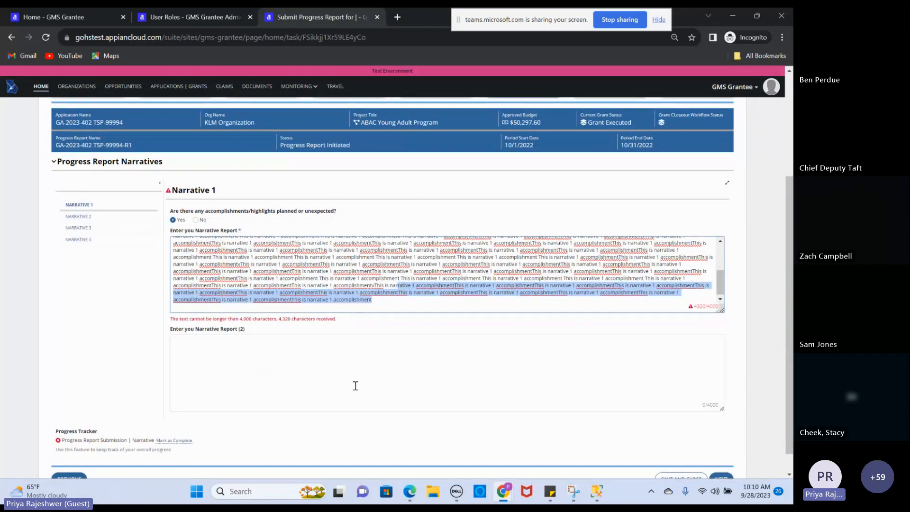
left_click(409, 304)
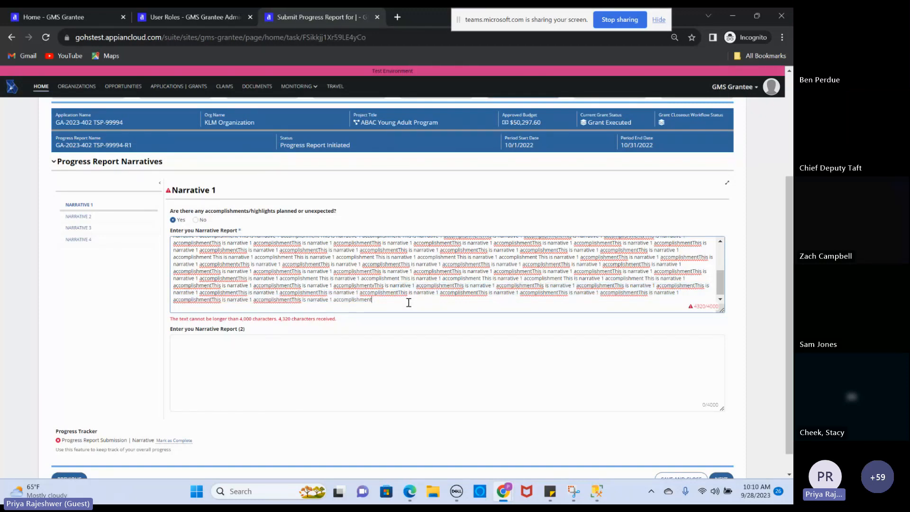
left_click_drag(408, 302, 413, 285)
key("BackSpace")
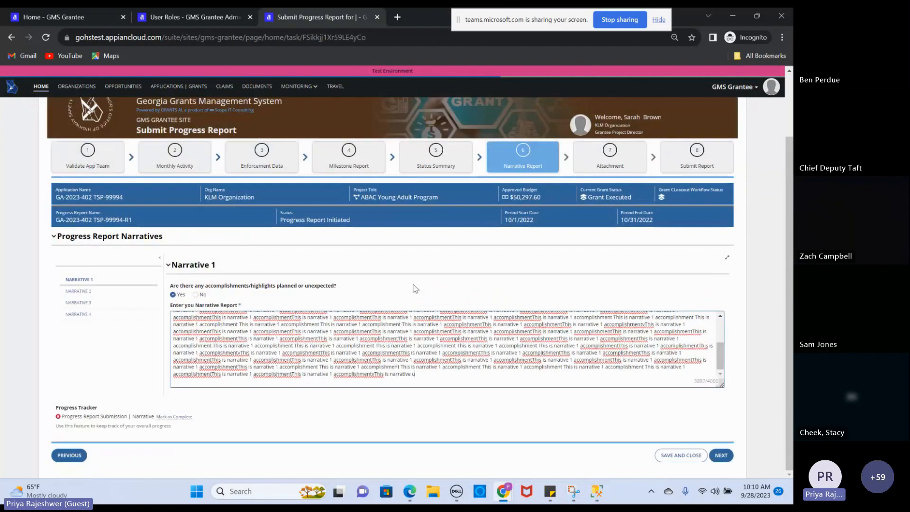
type("uuu utesting")
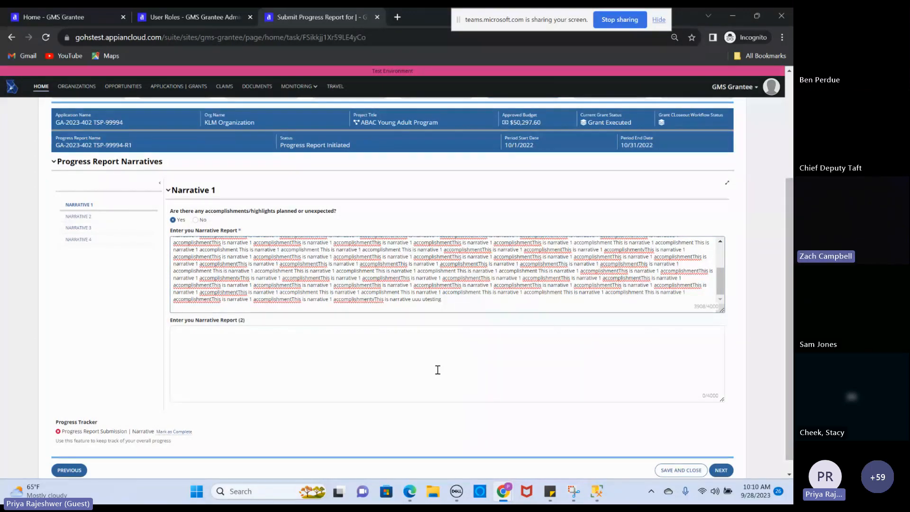
triple_click(328, 297)
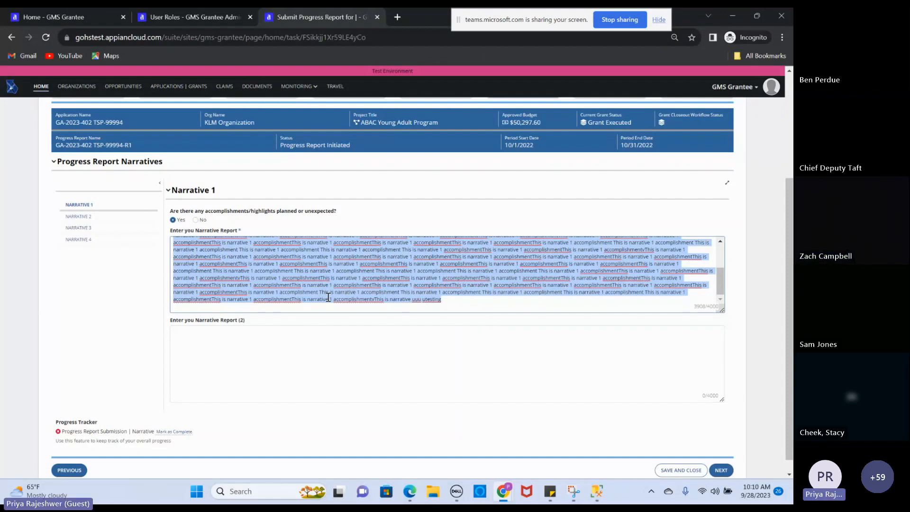
left_click(278, 340)
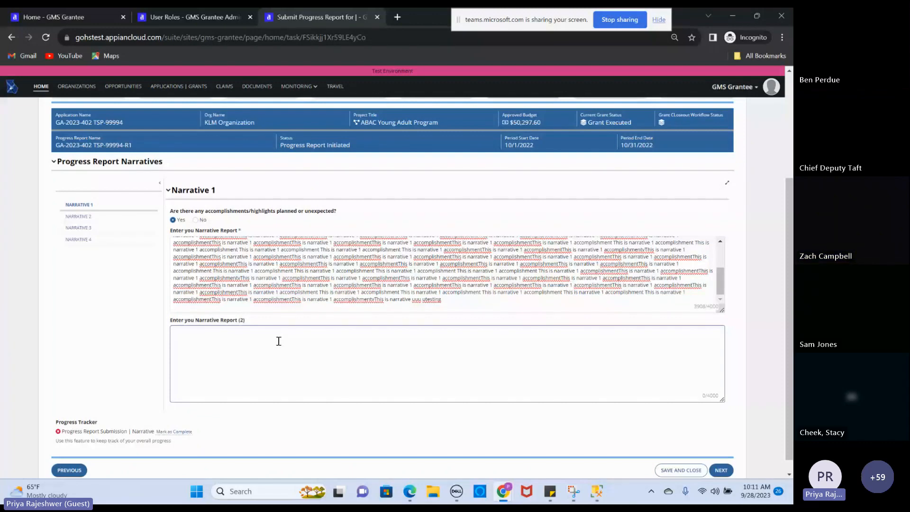
Paste the copied 3908-character narrative into Narrative Report (2)
key("ctrl+v")
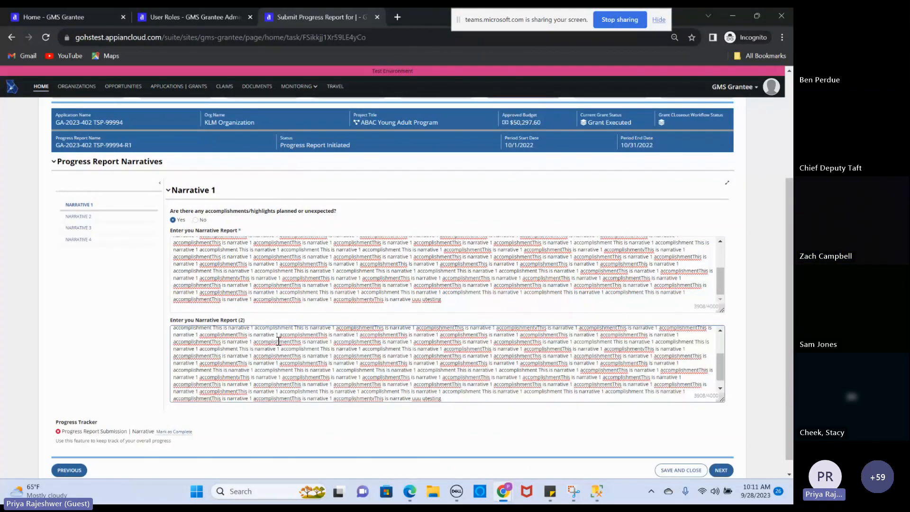
scroll(298, 433, "down", 2)
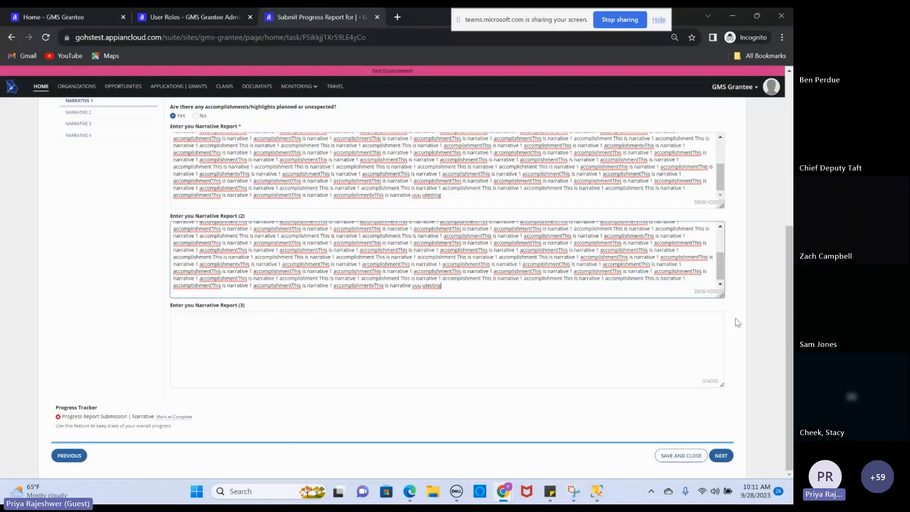
left_click_drag(790, 309, 790, 284)
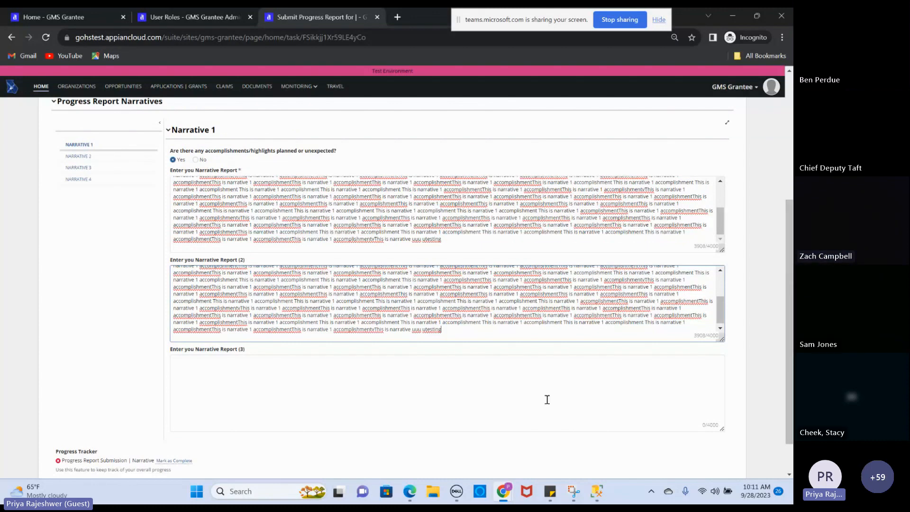
Answer Yes for Narrative 3 with the report 'PI& E activities conducted'
left_click(96, 160)
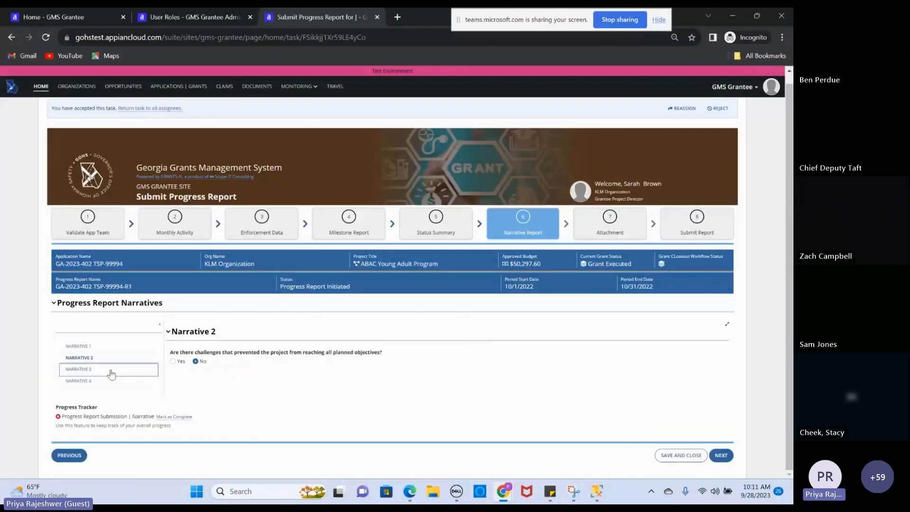
left_click(134, 368)
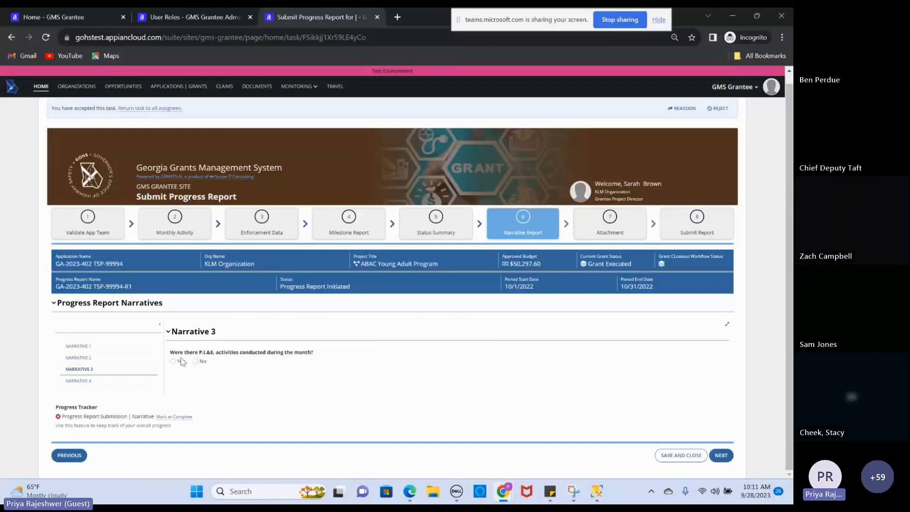
left_click(181, 361)
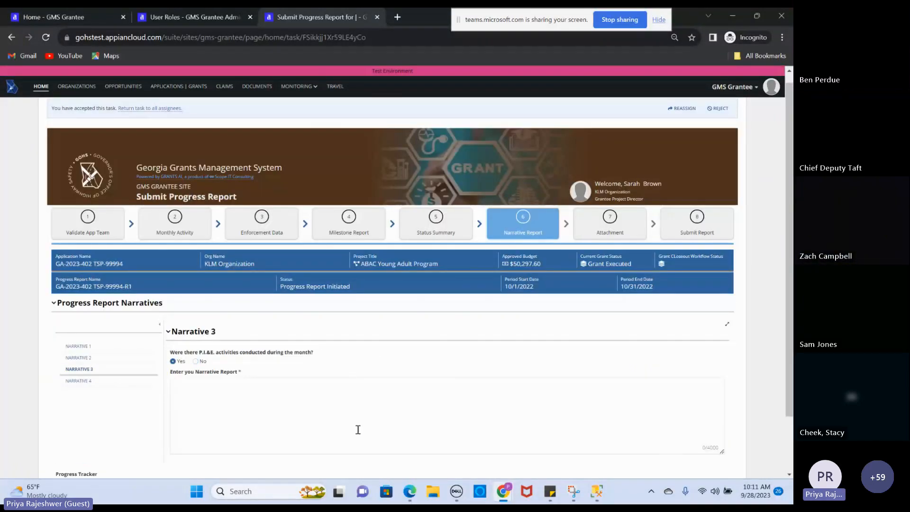
left_click(336, 433)
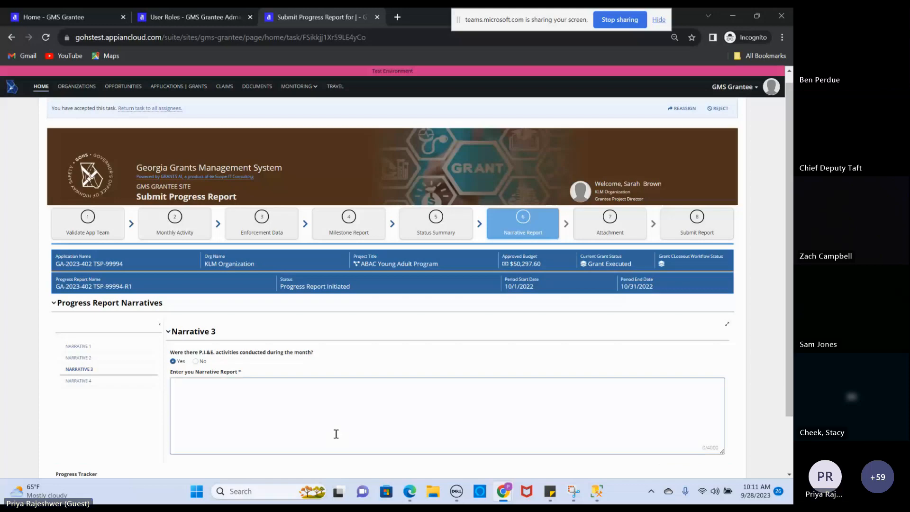
type("PI& E activities con")
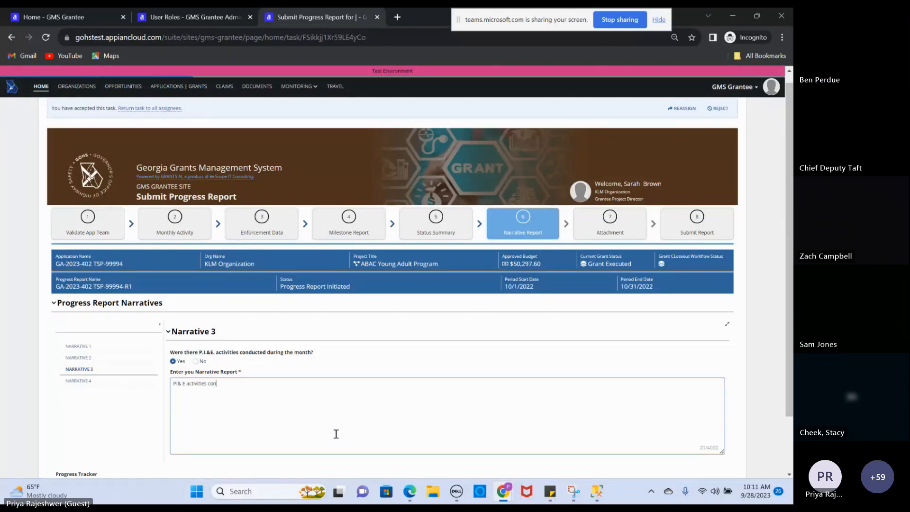
type("duc")
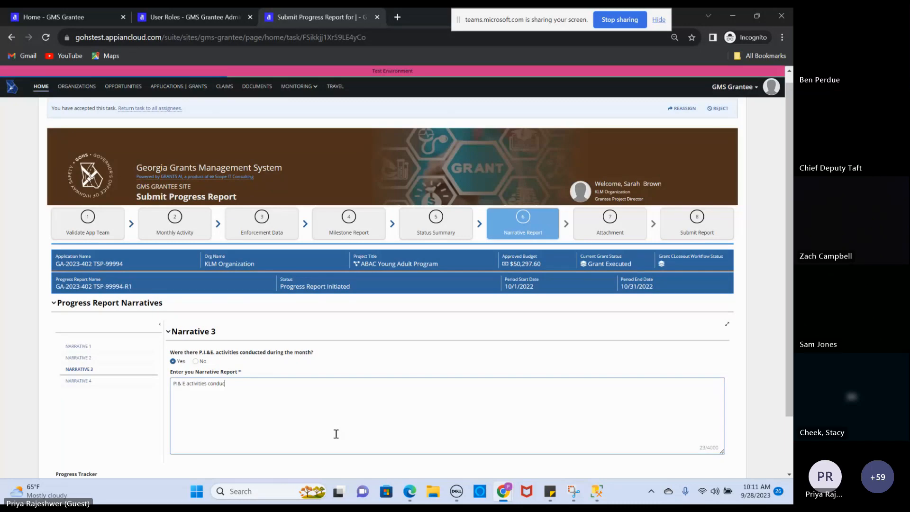
type("ted")
left_click(114, 386)
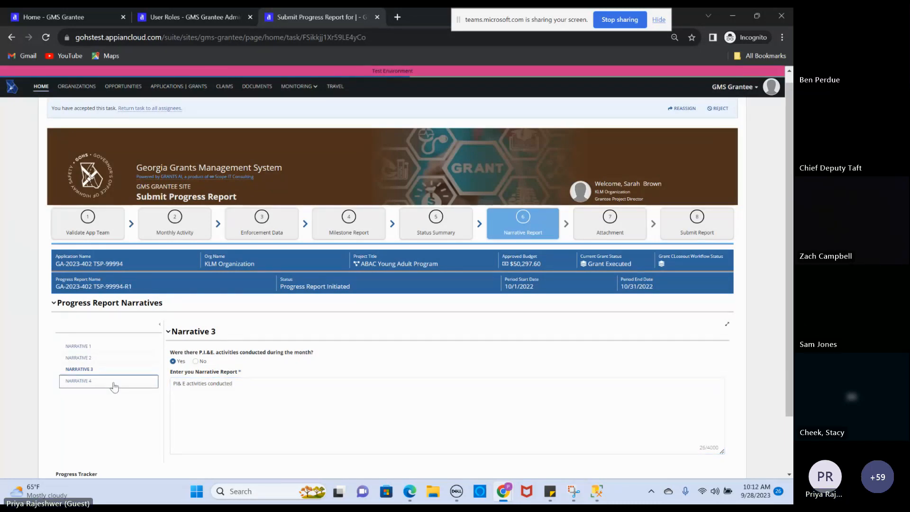
Answer No for Narrative 4, mark the narratives complete, and go to the Attachment step
left_click(114, 386)
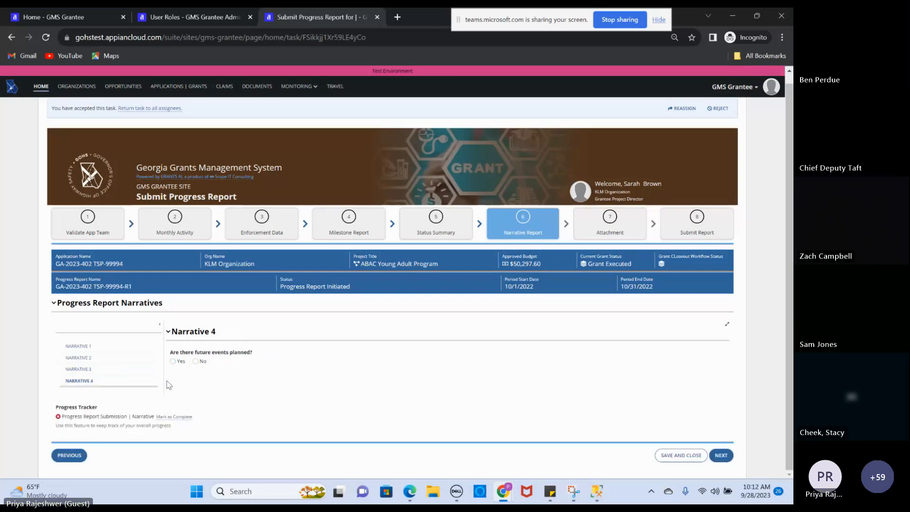
left_click(195, 361)
left_click(179, 417)
left_click(610, 221)
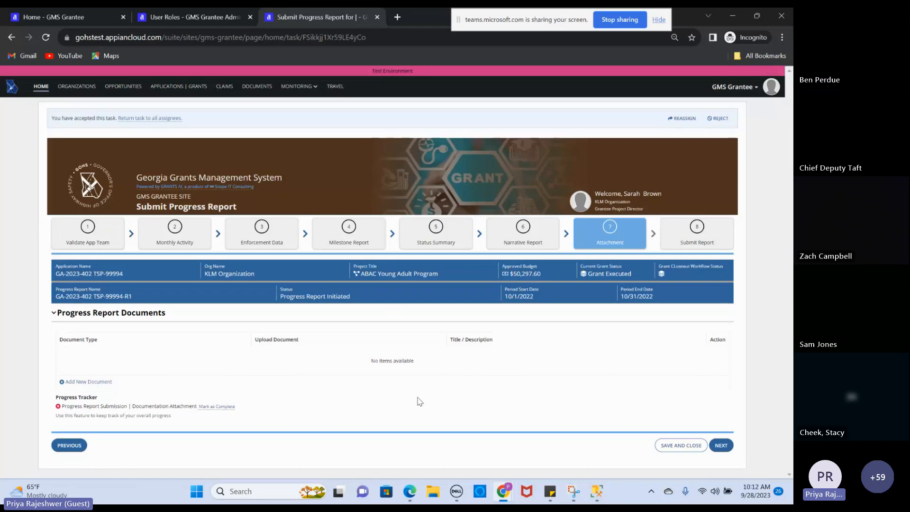
Add a progress report document of type Other and start choosing its file to upload
left_click(85, 381)
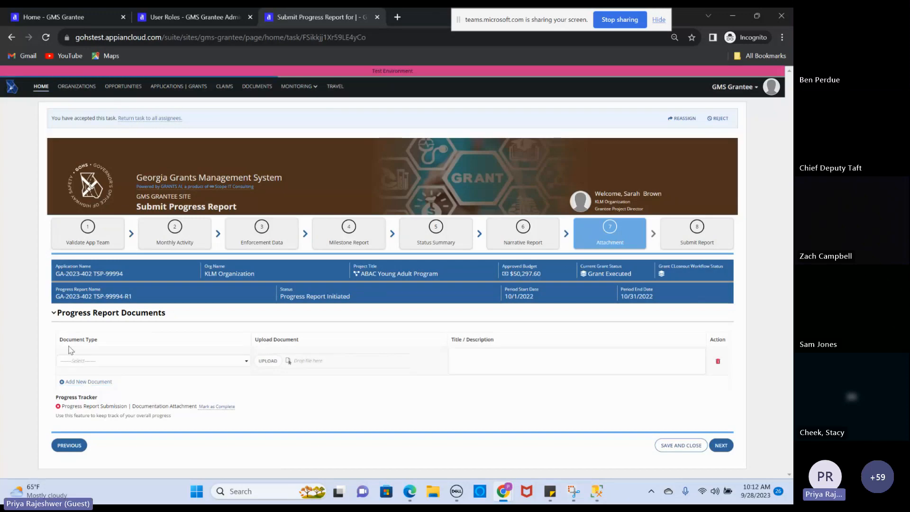
left_click(250, 362)
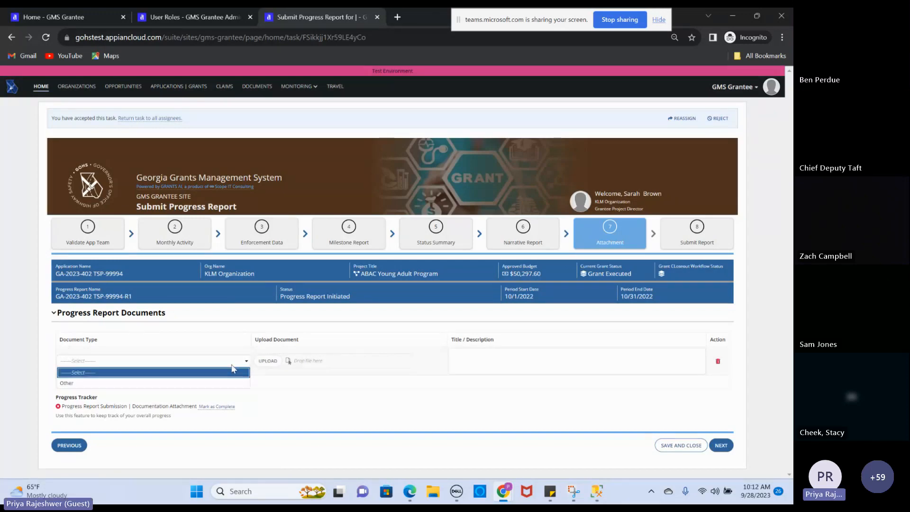
left_click(173, 383)
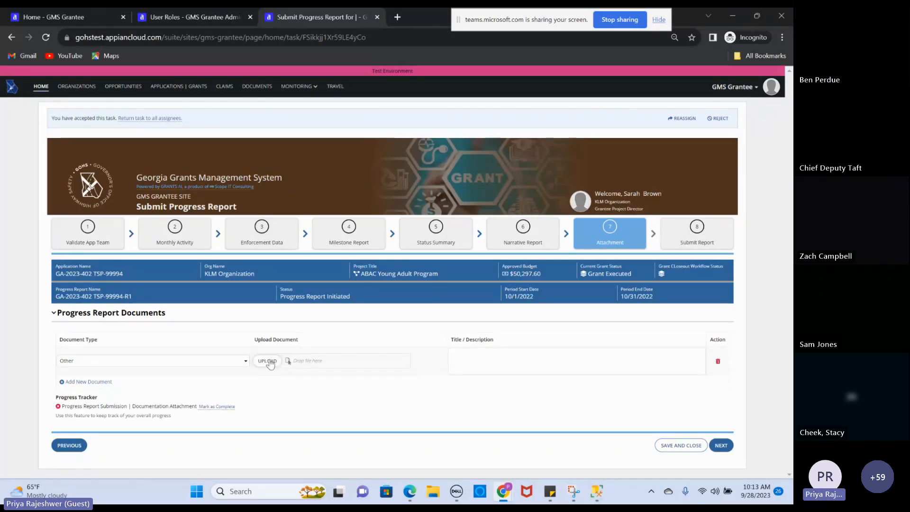
left_click(267, 361)
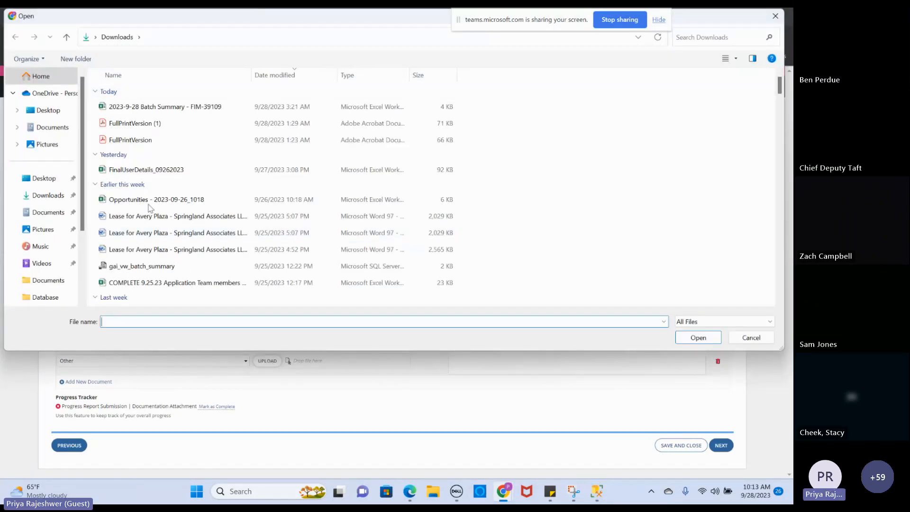
Upload FullPrintVersion (1) titled 'Progress Report detail' and mark the attachment complete
left_click(134, 124)
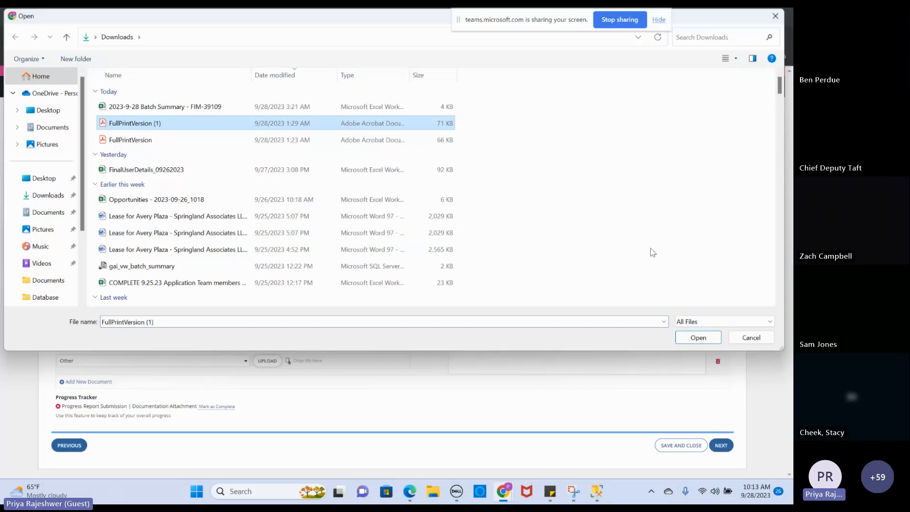
left_click(697, 339)
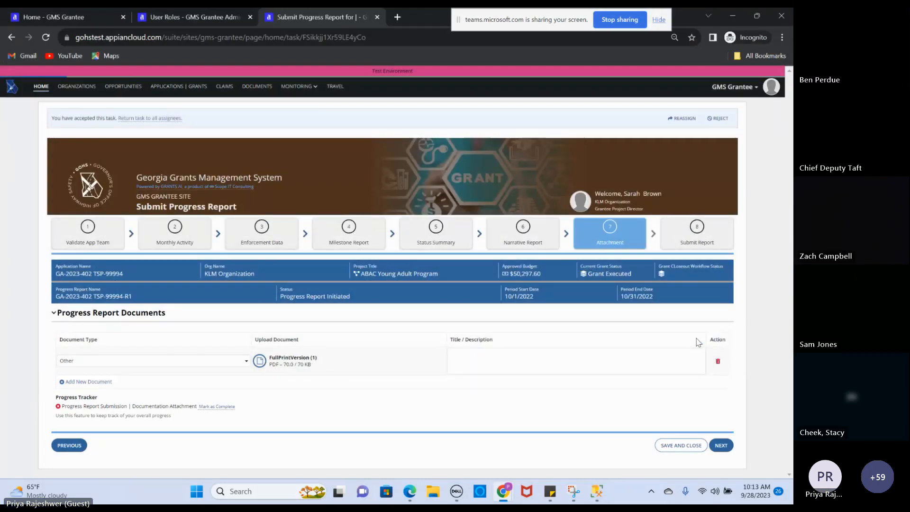
left_click(499, 364)
type("Progress Report detail")
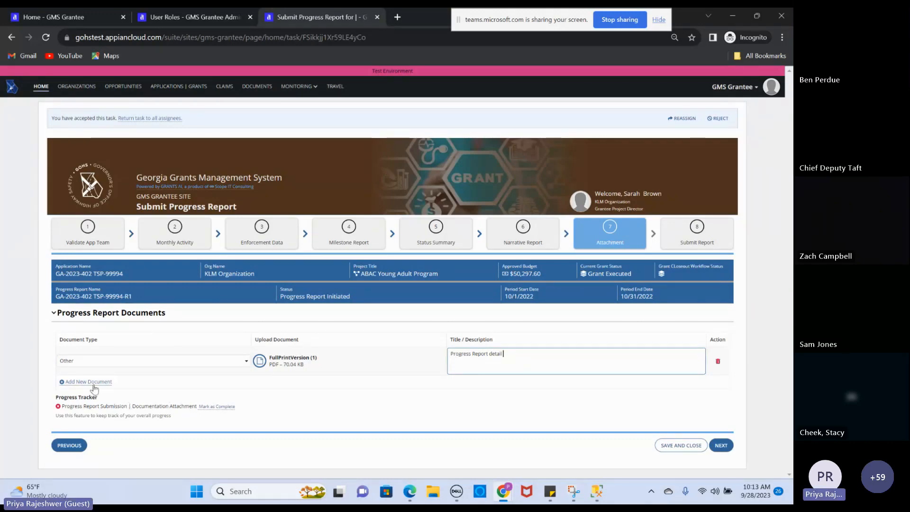
left_click(543, 405)
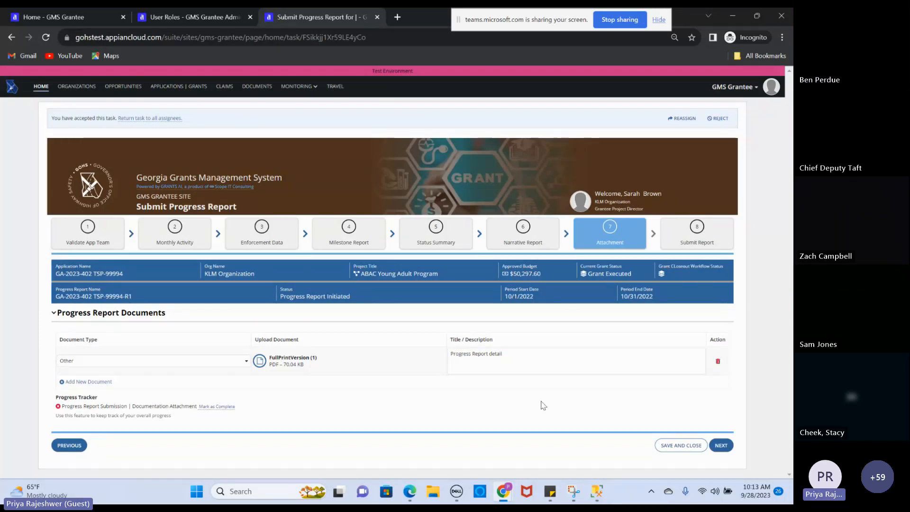
left_click(210, 408)
On Submit Report, add the note 'Please review it and let me know if there are any questions'
left_click(697, 226)
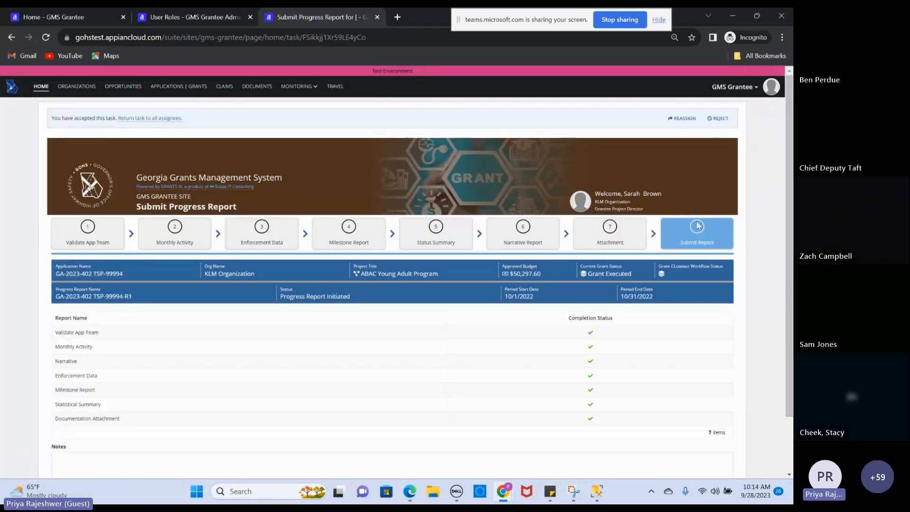
left_click_drag(790, 176, 793, 260)
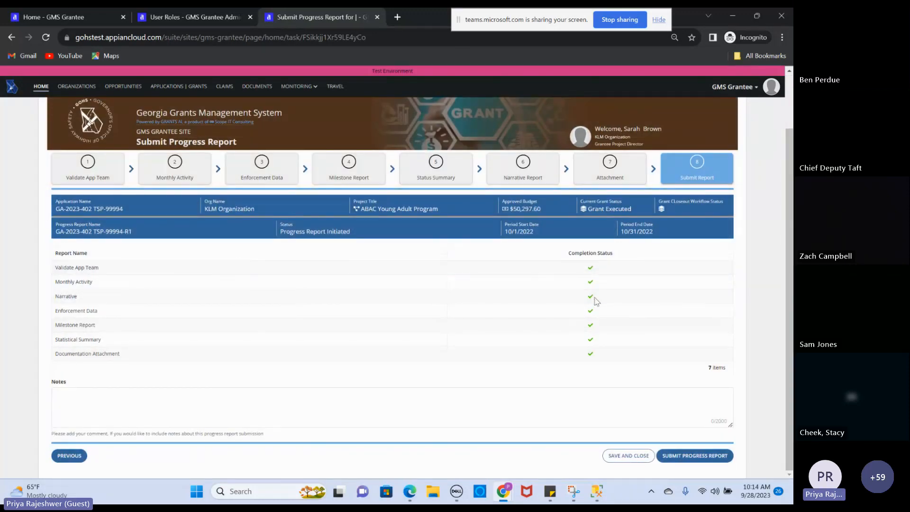
left_click(222, 404)
type("Please reciew")
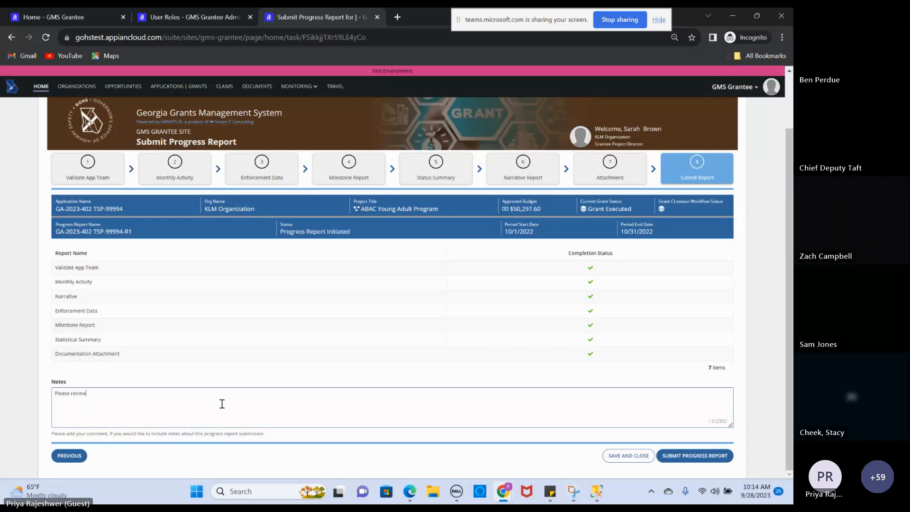
key("BackSpace")
key("BackSpace")
key("BackSpace")
key("BackSpace")
type("view it and let me know  if ht")
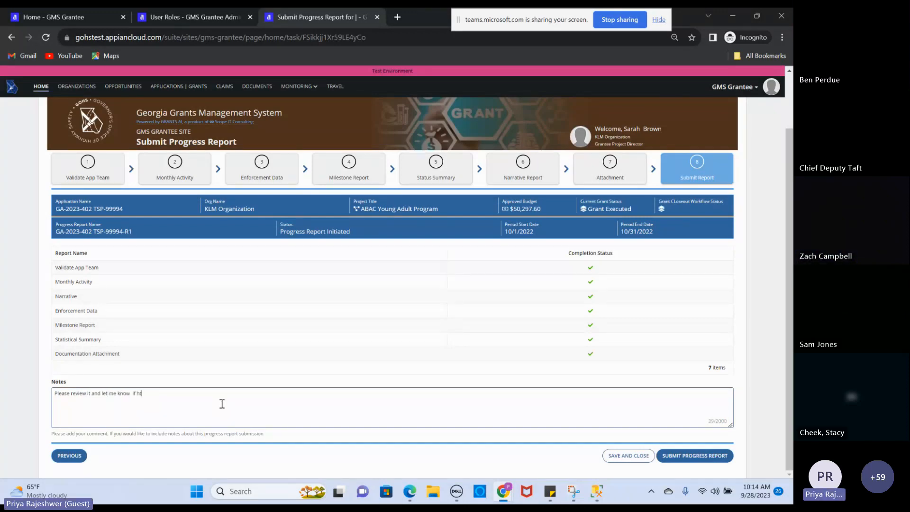
key("BackSpace")
key("BackSpace")
type("there are any questions")
Submit the progress report, then open the MONITORING menu from the home page
left_click(450, 404)
left_click(692, 456)
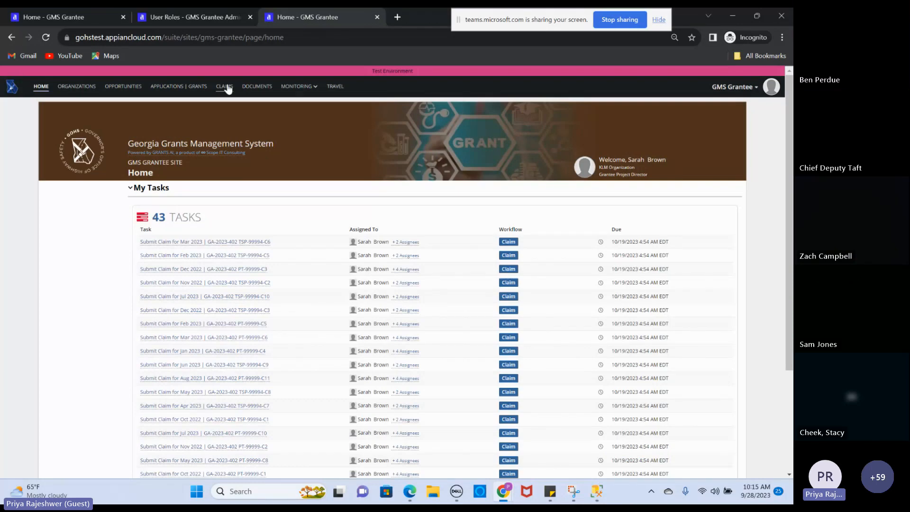
left_click(299, 90)
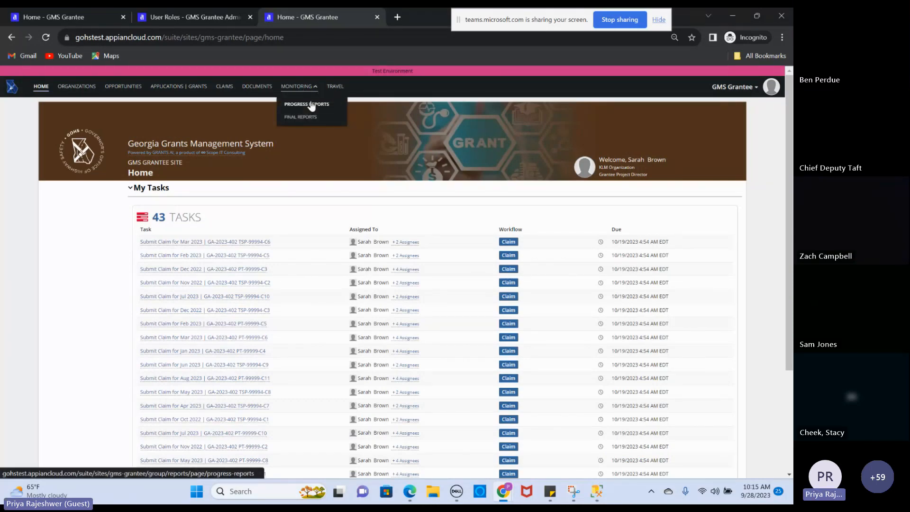
Open progress report GA-2023-402 TSP-99994-R1 from the Monitoring > Progress Reports list
left_click(311, 105)
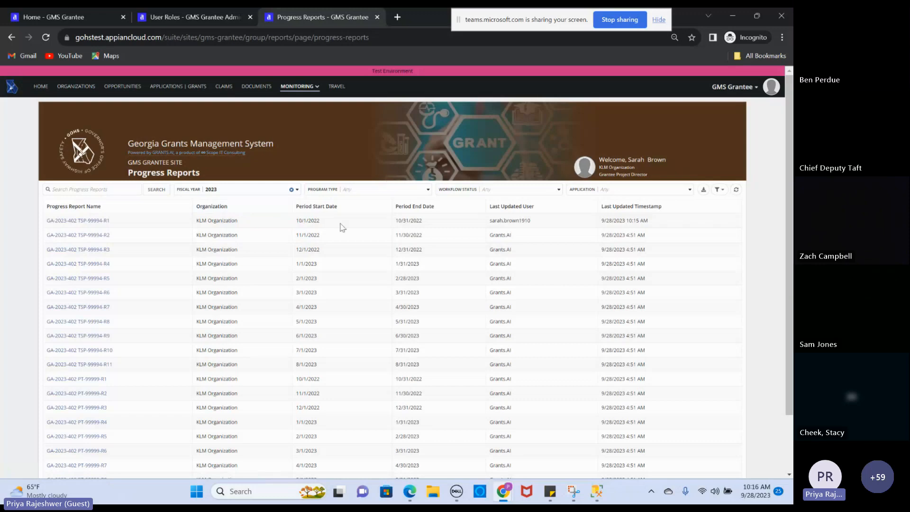
left_click(193, 93)
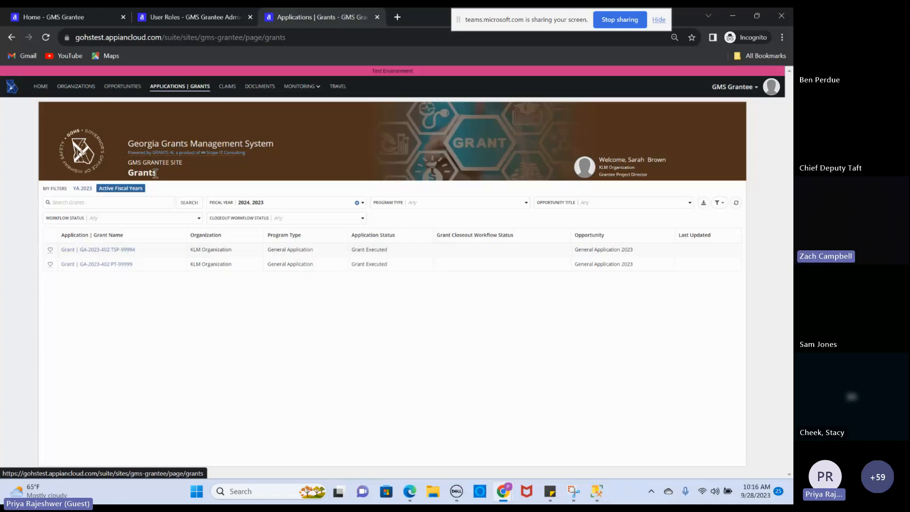
left_click(316, 90)
left_click(318, 105)
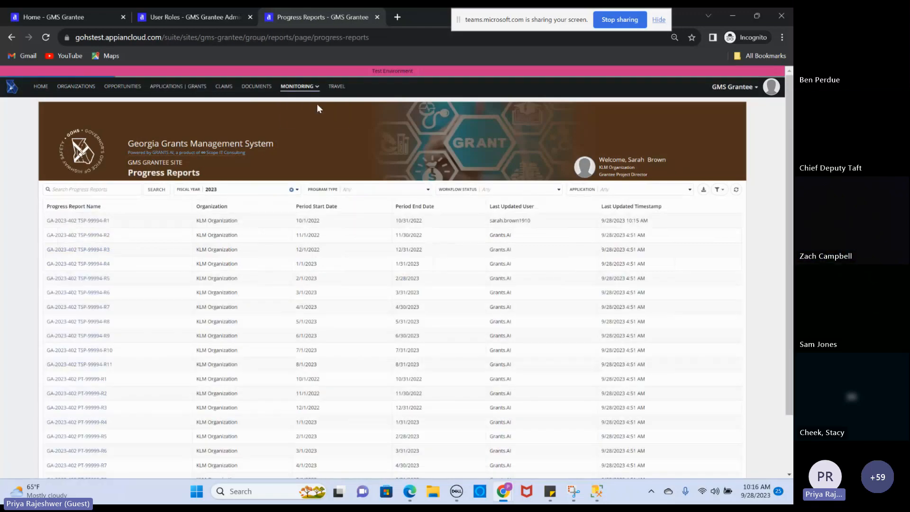
left_click(87, 220)
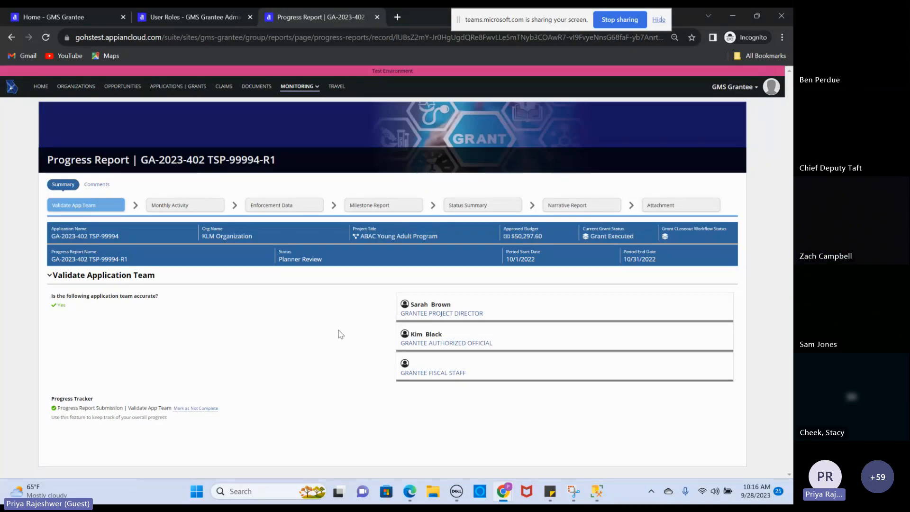
Review the report's Monthly Activity section and submission notes, then return to the grantee Home page
left_click(192, 208)
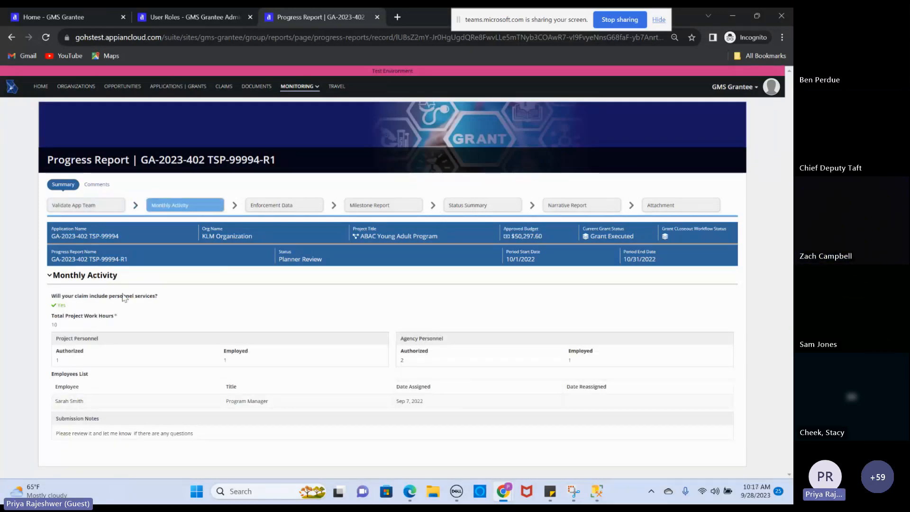
double_click(84, 433)
triple_click(83, 433)
left_click(83, 433)
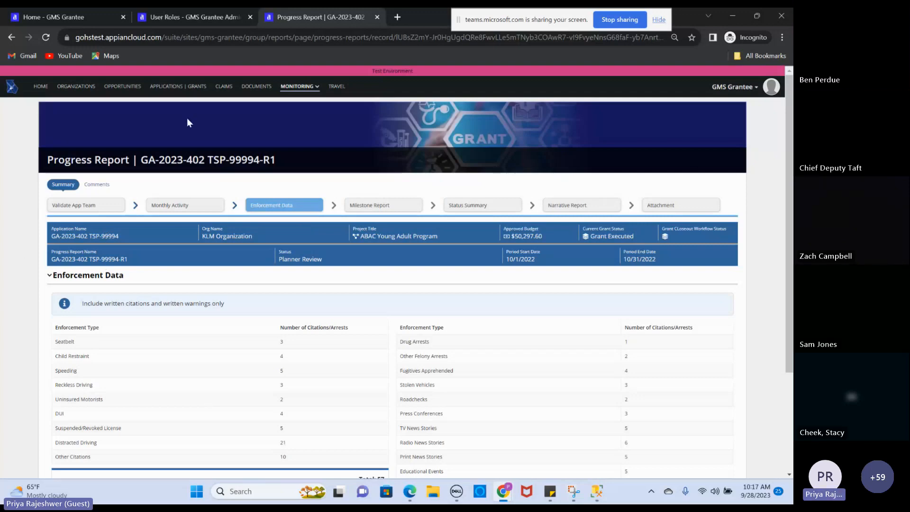
left_click(43, 90)
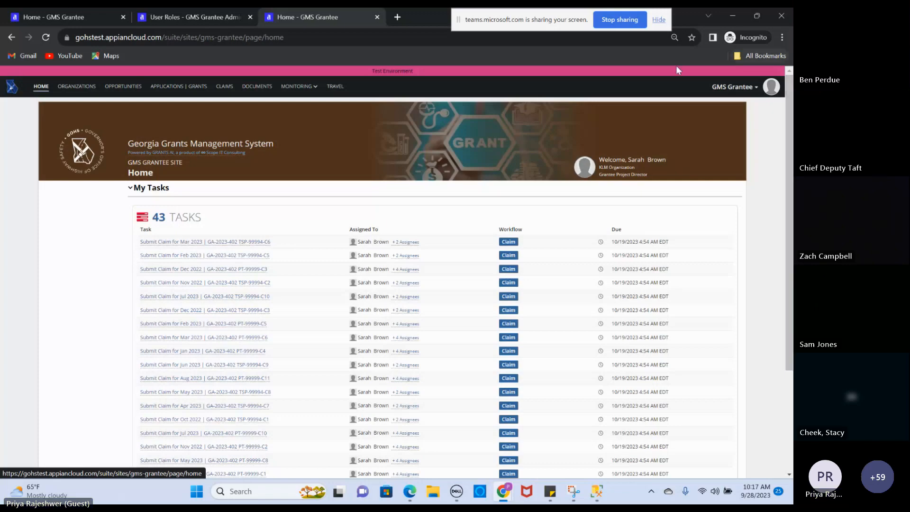
left_click_drag(791, 180, 791, 283)
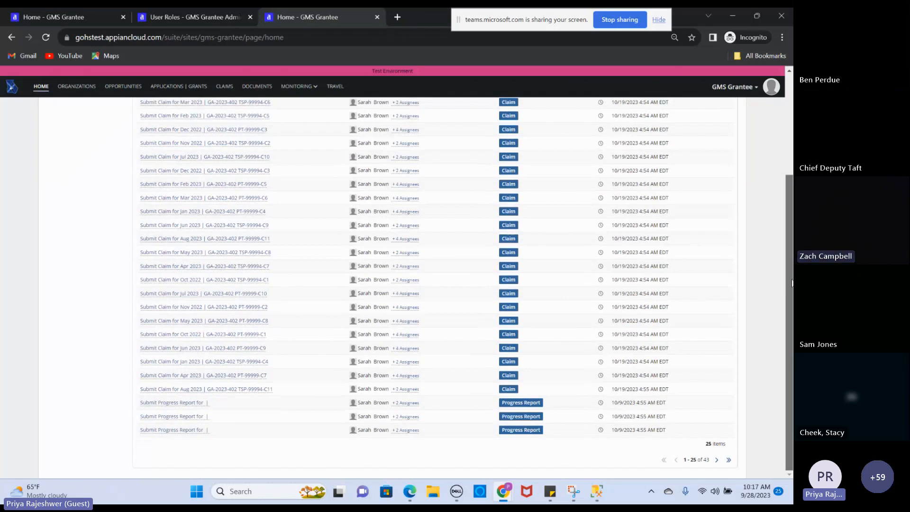
scroll(577, 197, "up", 2)
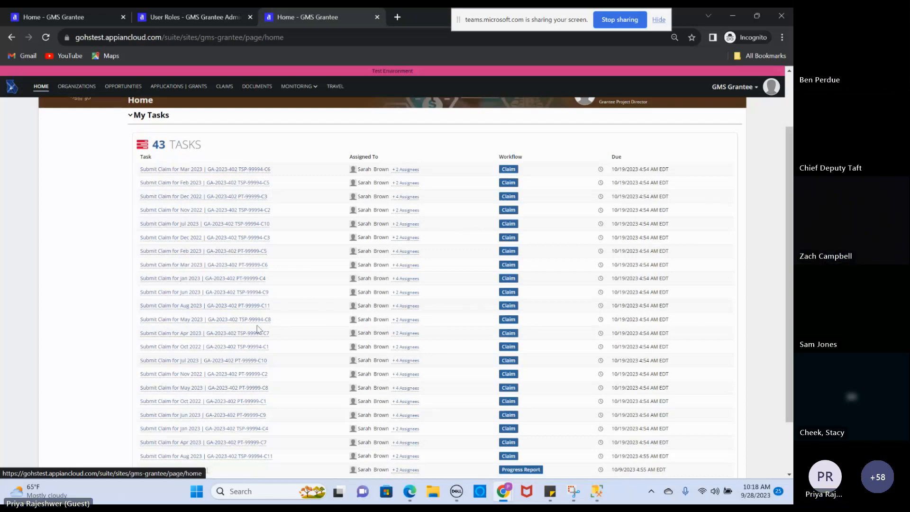
Accept the Oct 2022 claim task for GA-2023-402 TSP-99994-C1 and answer Yes to having expenses
left_click(245, 348)
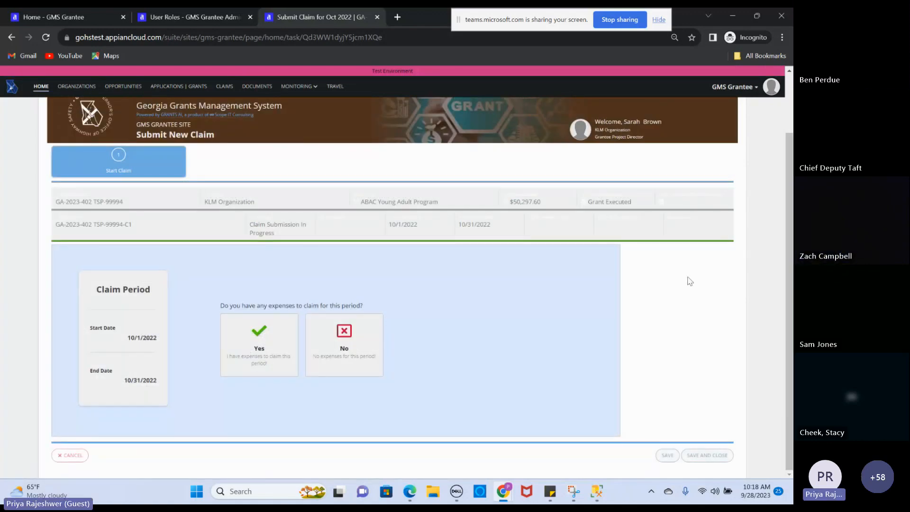
scroll(689, 282, "up", 2)
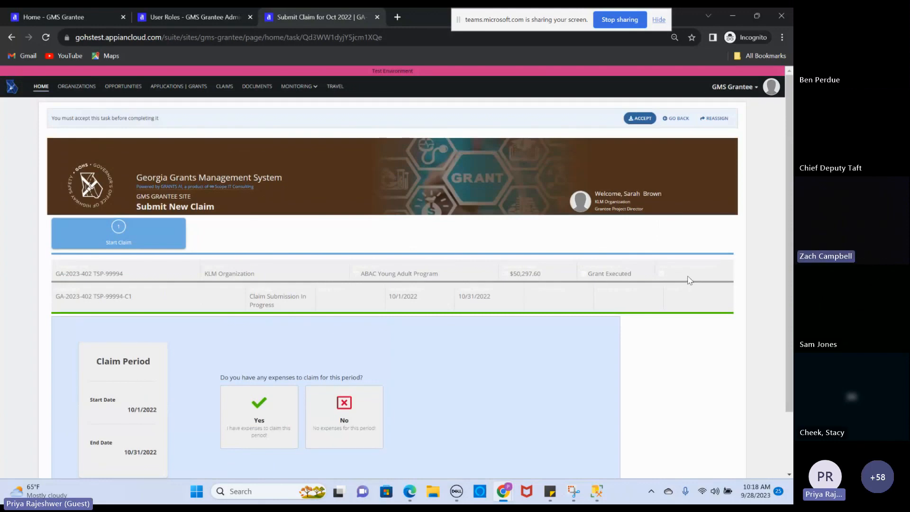
left_click(647, 118)
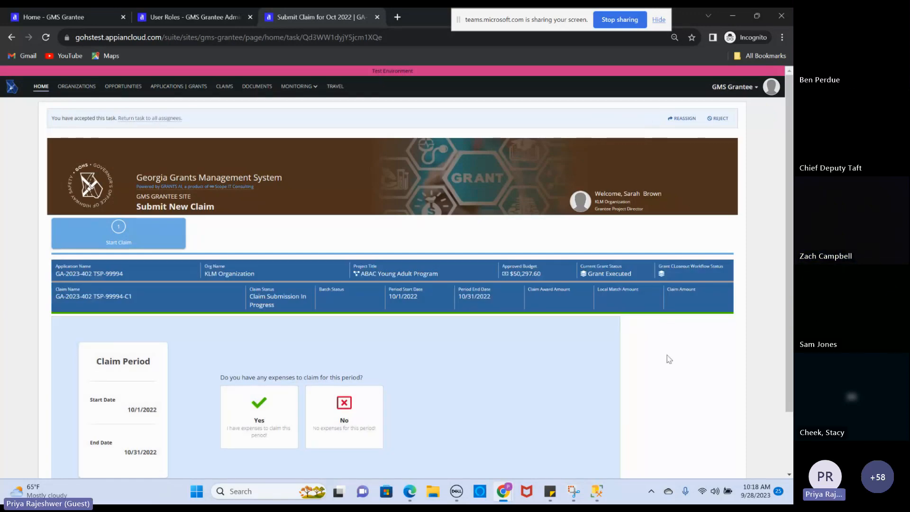
scroll(668, 359, "down", 2)
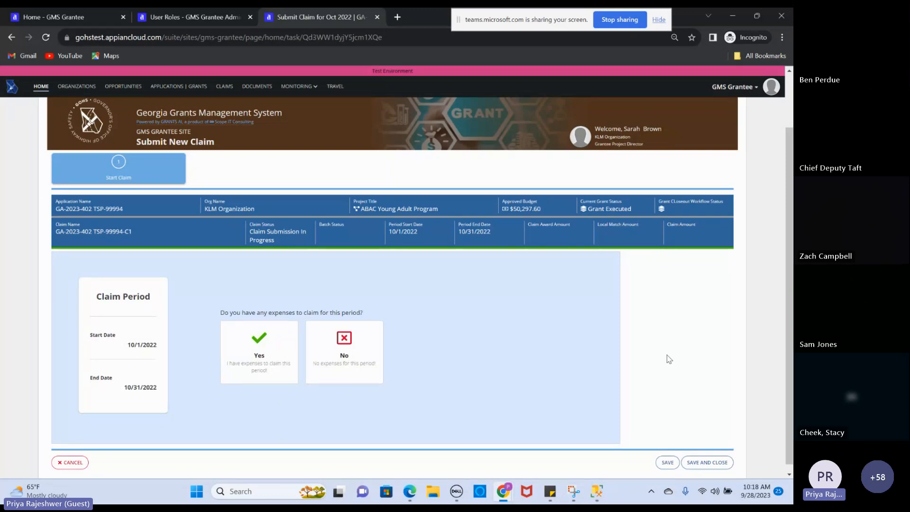
left_click(344, 360)
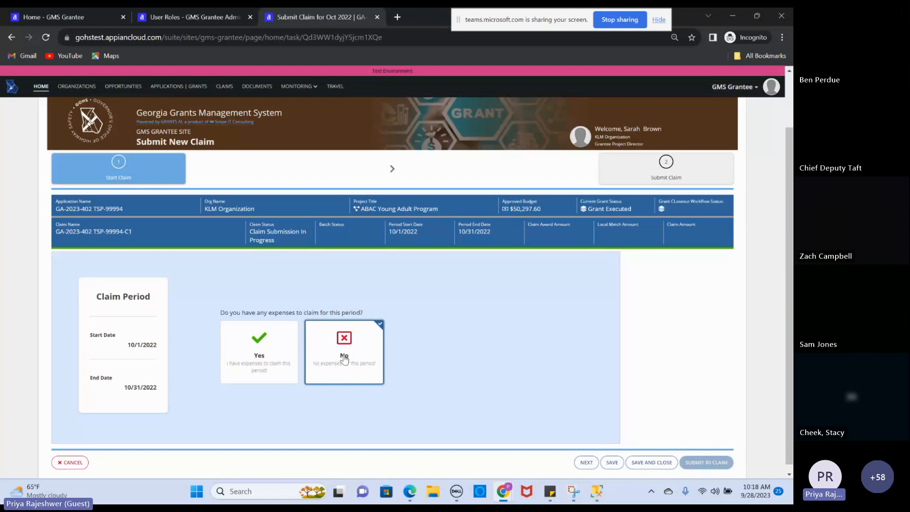
left_click(251, 363)
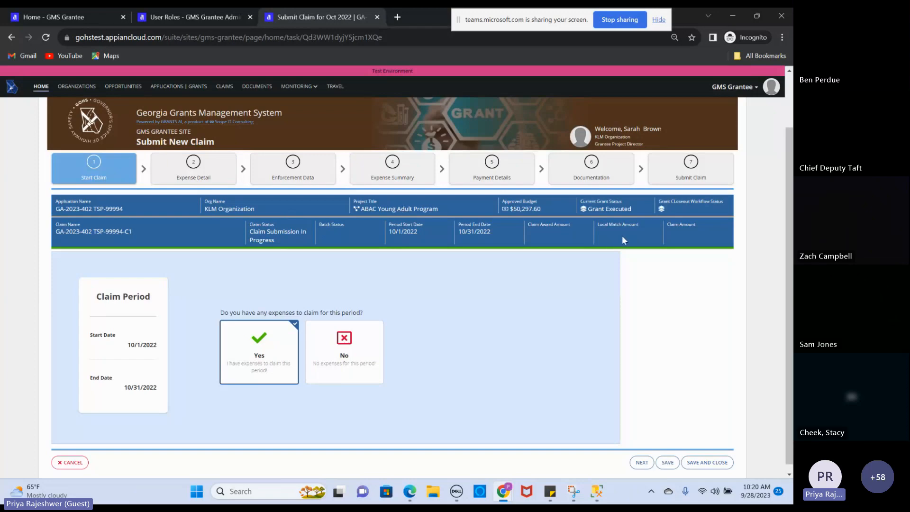
Add a claim expense row with category Travel and description Annual GOHS Conference
left_click(191, 168)
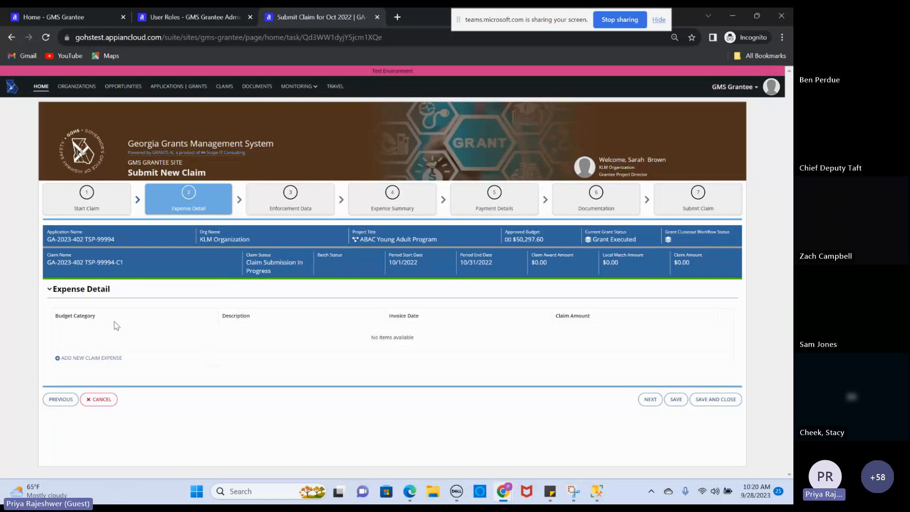
left_click(105, 358)
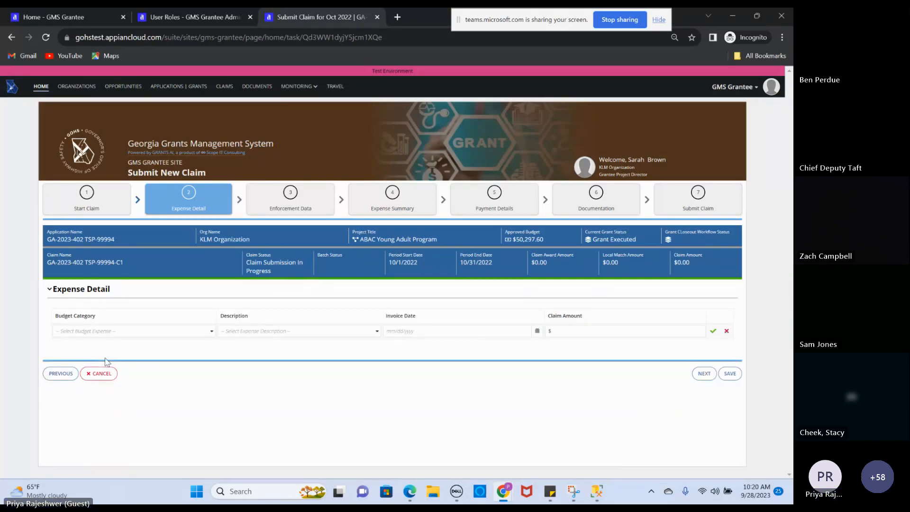
left_click(178, 331)
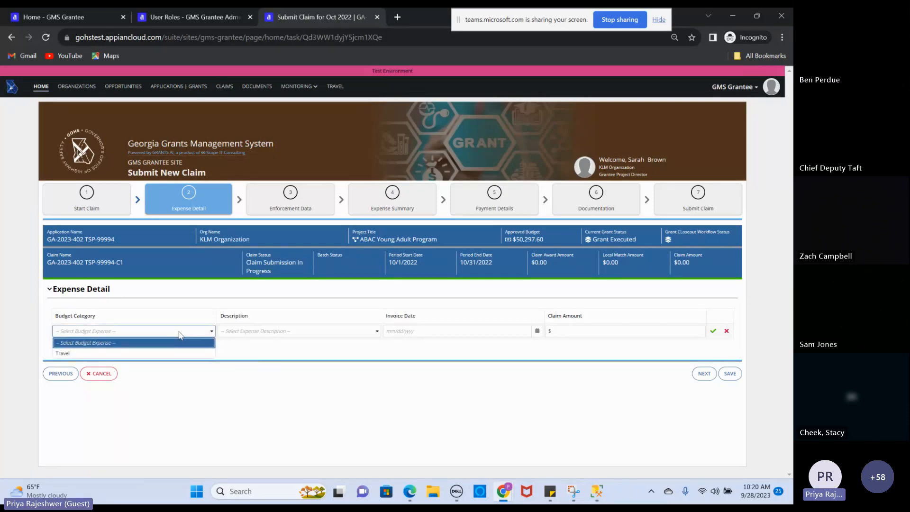
left_click(142, 353)
left_click(262, 331)
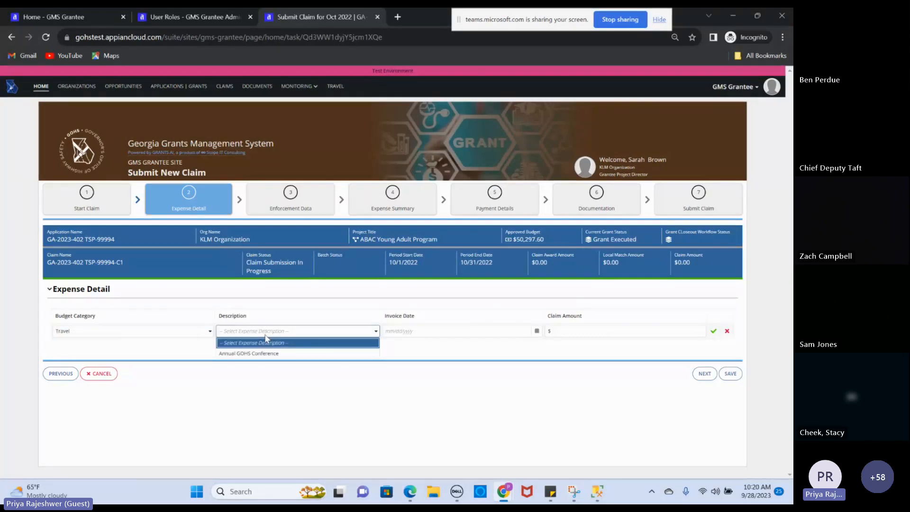
left_click(264, 353)
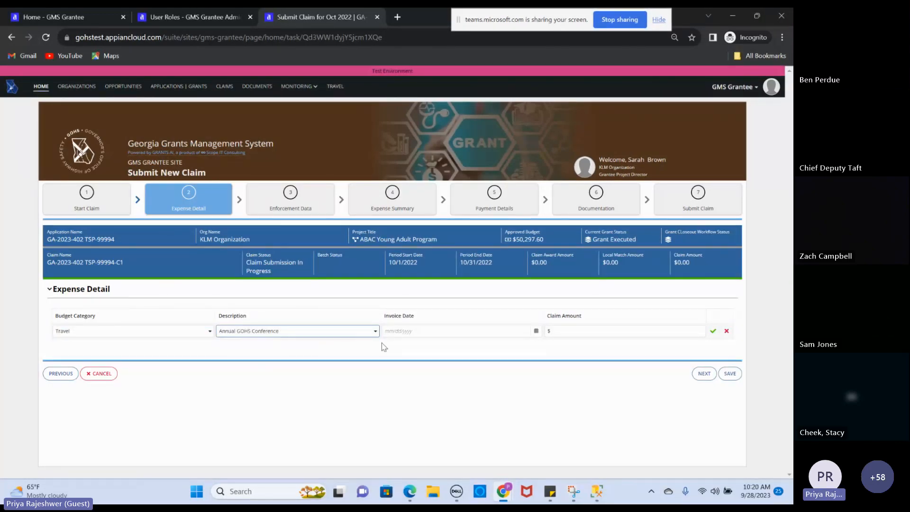
Set the expense's invoice date to 10/13/2022 and its claim amount to 500
left_click(536, 331)
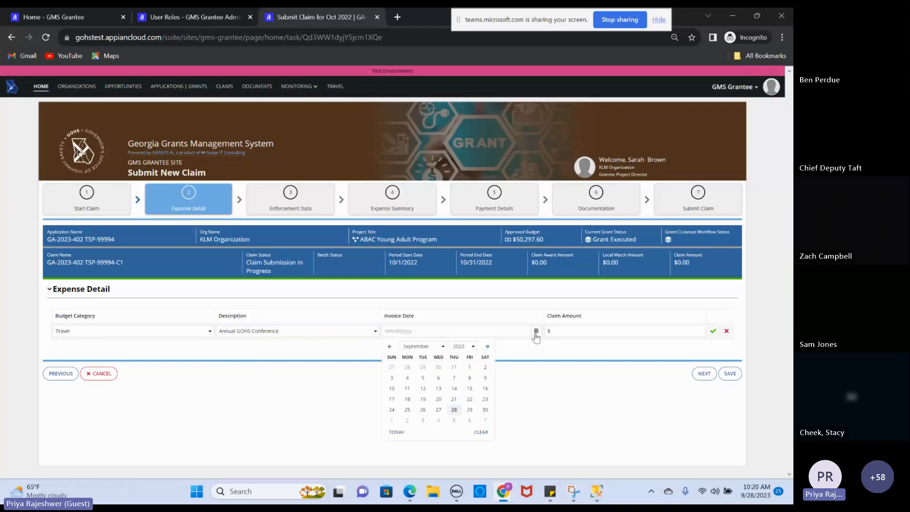
left_click(472, 346)
left_click(459, 420)
left_click(439, 347)
scroll(447, 400, "down", 1)
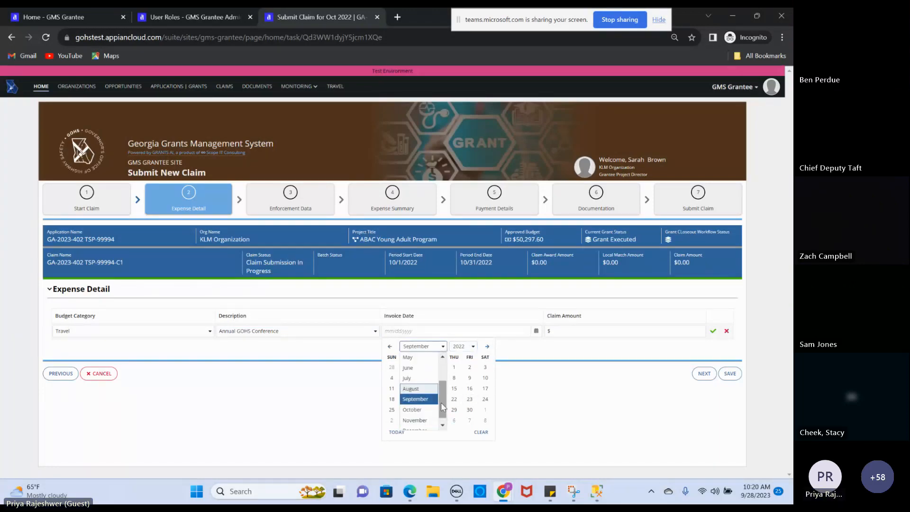
left_click(432, 410)
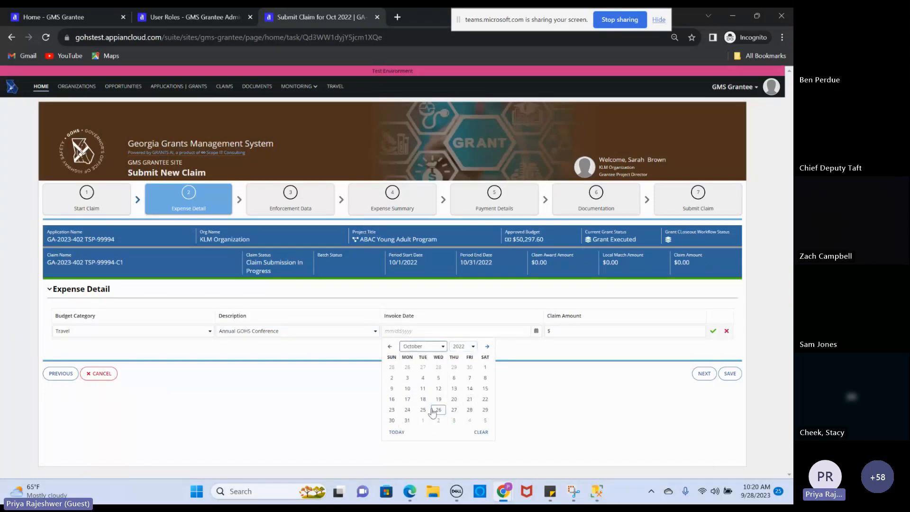
left_click(454, 388)
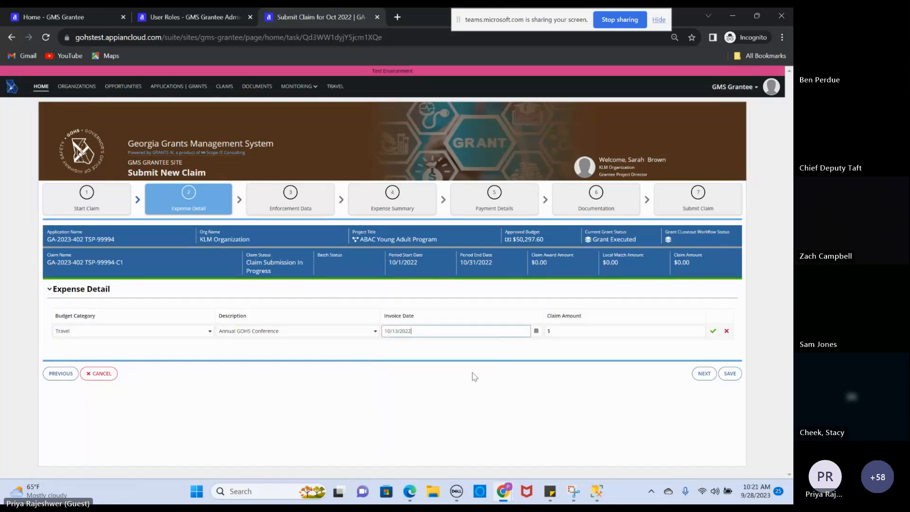
left_click(627, 335)
type("500")
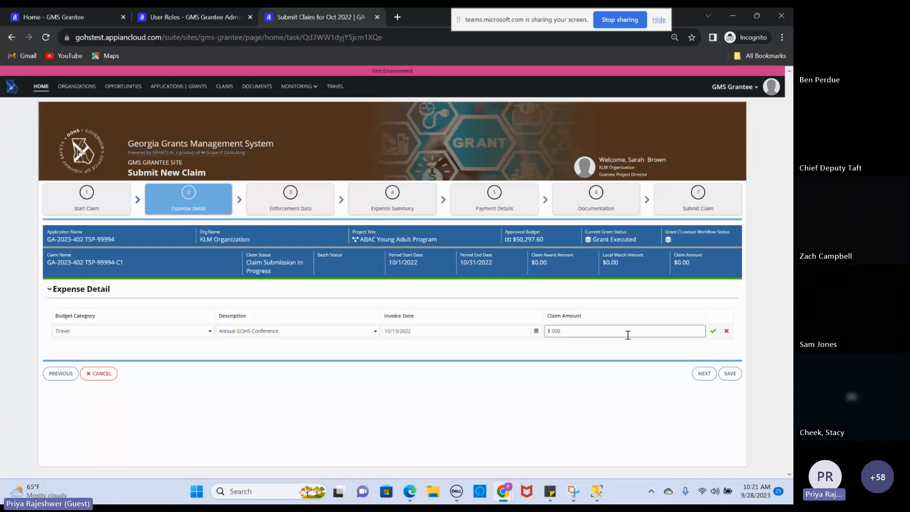
Change the Travel conference expense amount from $500 to $600 and save the row
left_click(713, 332)
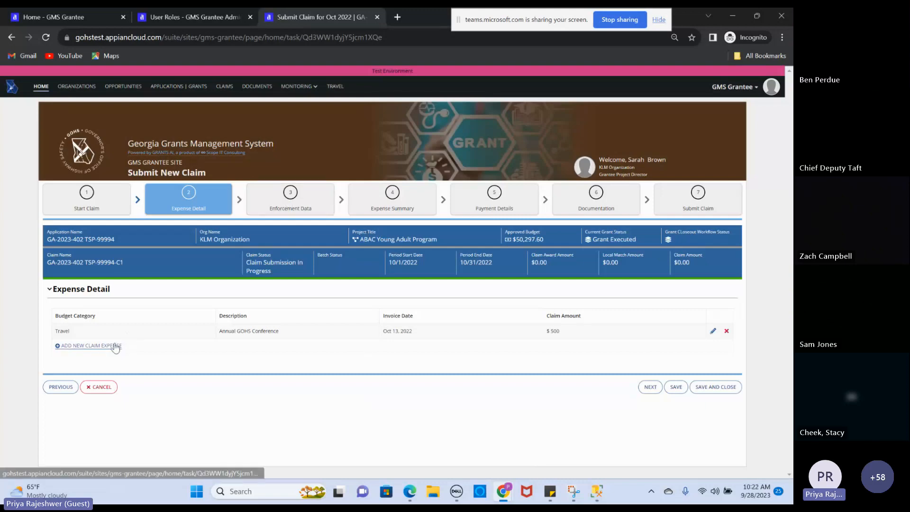
left_click(713, 333)
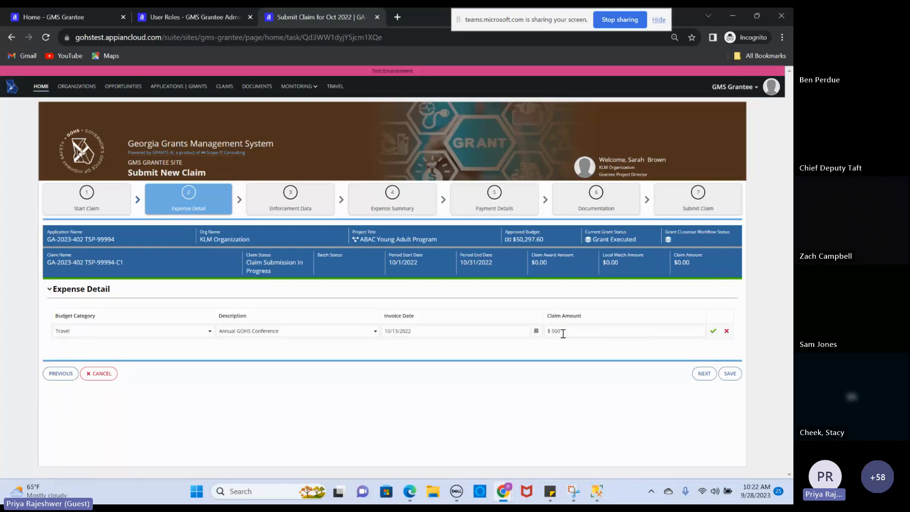
left_click(555, 331)
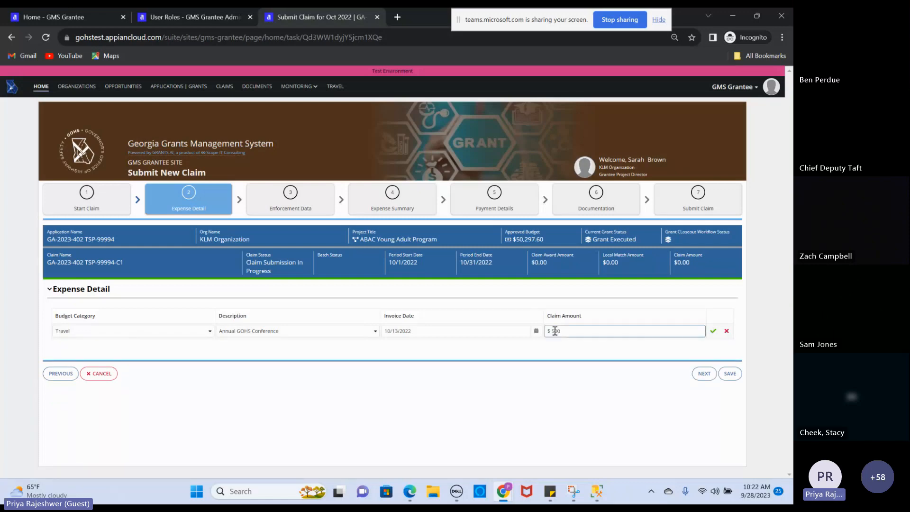
left_click(712, 333)
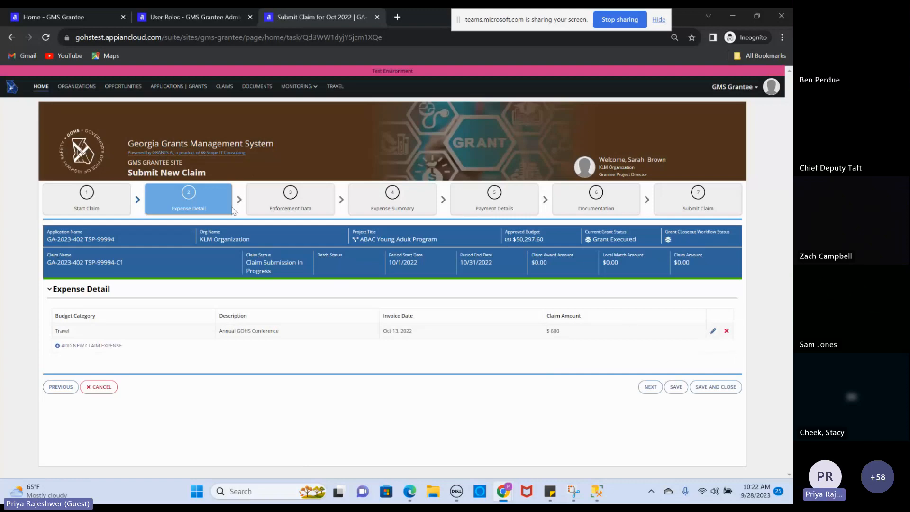
left_click(291, 198)
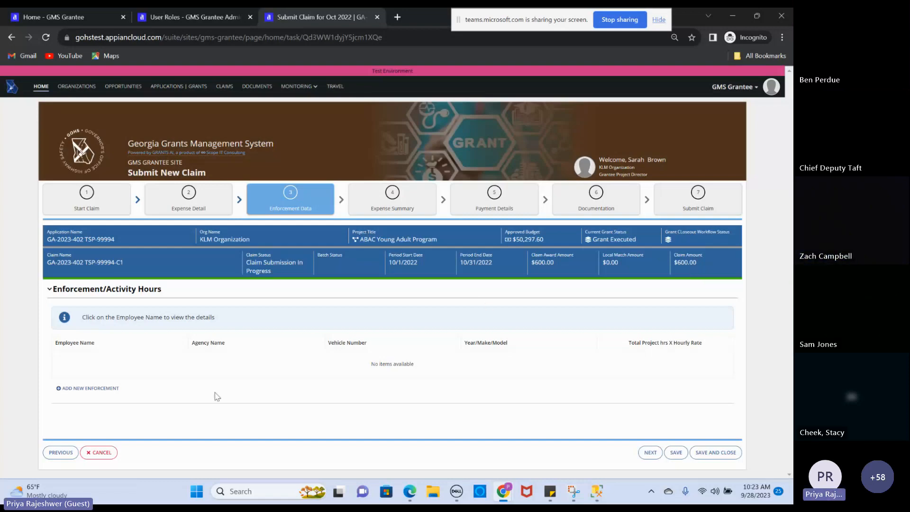
Add a new blank enforcement employee entry on the Enforcement Data step
left_click(108, 389)
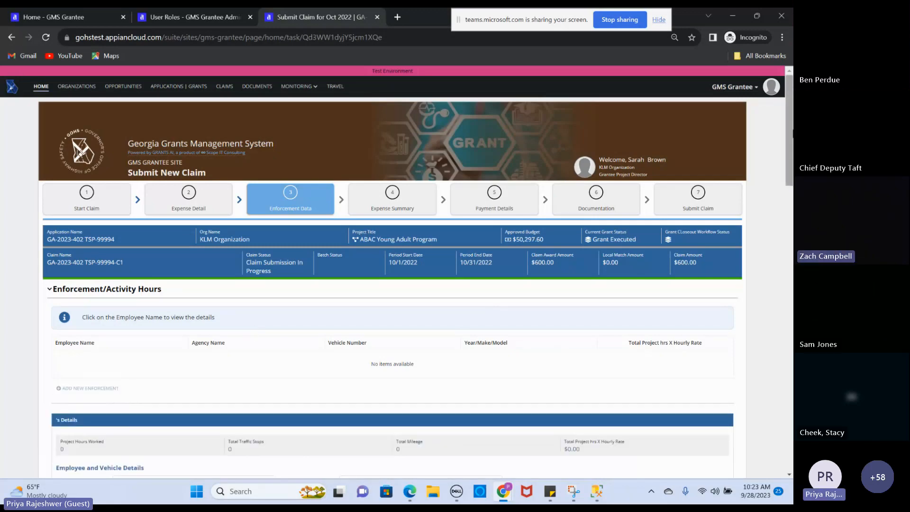
left_click_drag(790, 135, 761, 197)
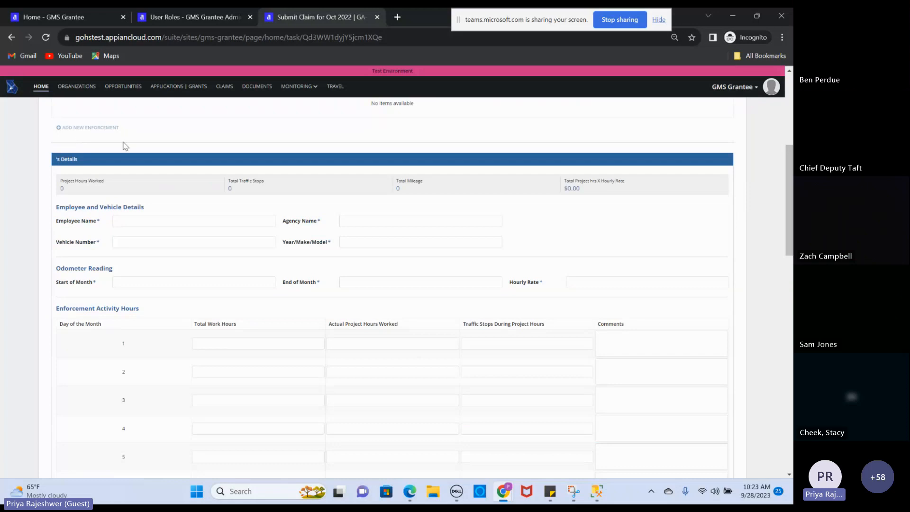
Enter the employee's name, agency Acme Ind, the vehicle number, and vehicle 2020/Honda/Civic
left_click(159, 221)
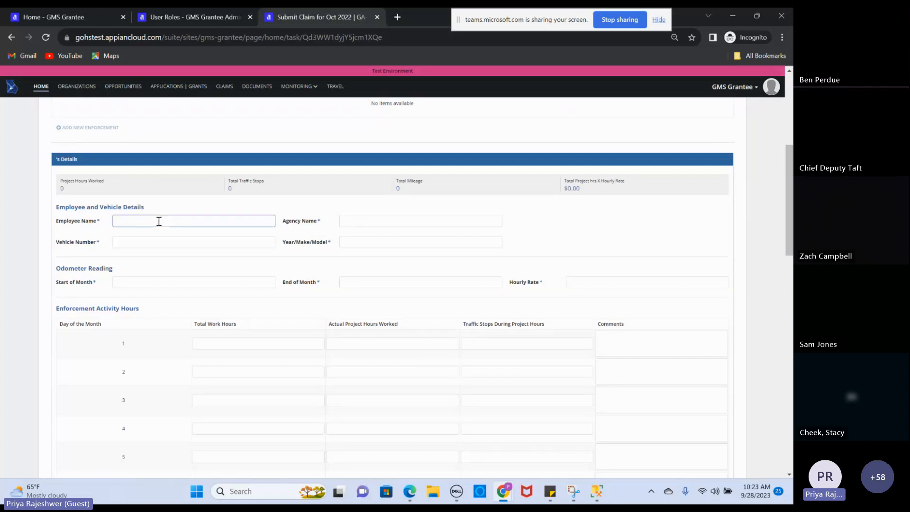
type("john Smith")
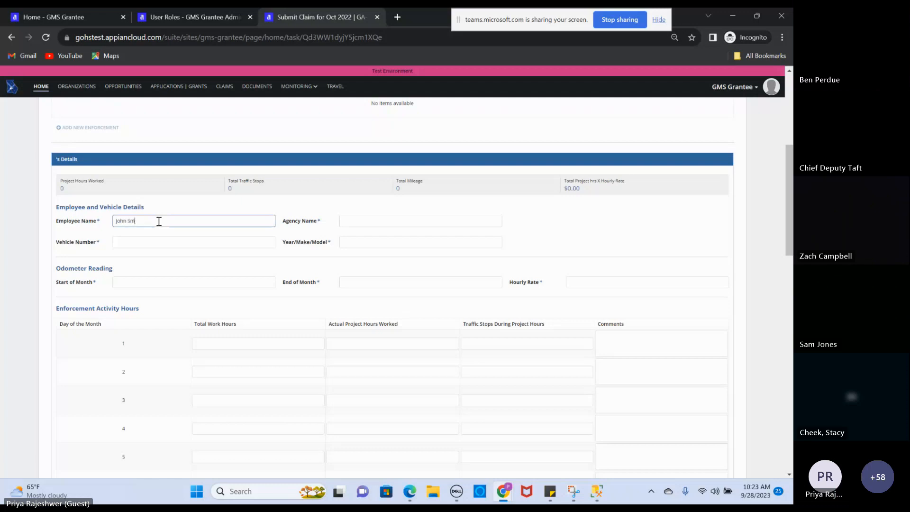
left_click(370, 220)
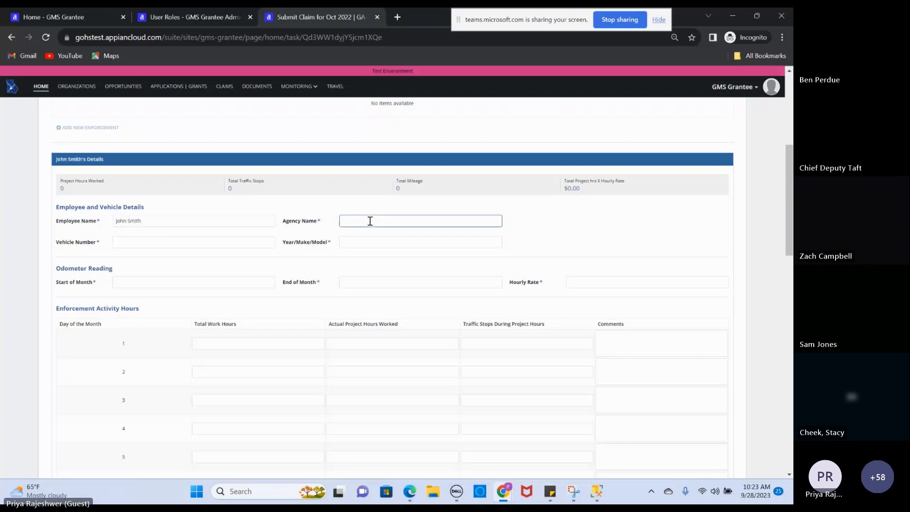
type("Acme In")
type("d")
left_click(222, 244)
type("35Nz")
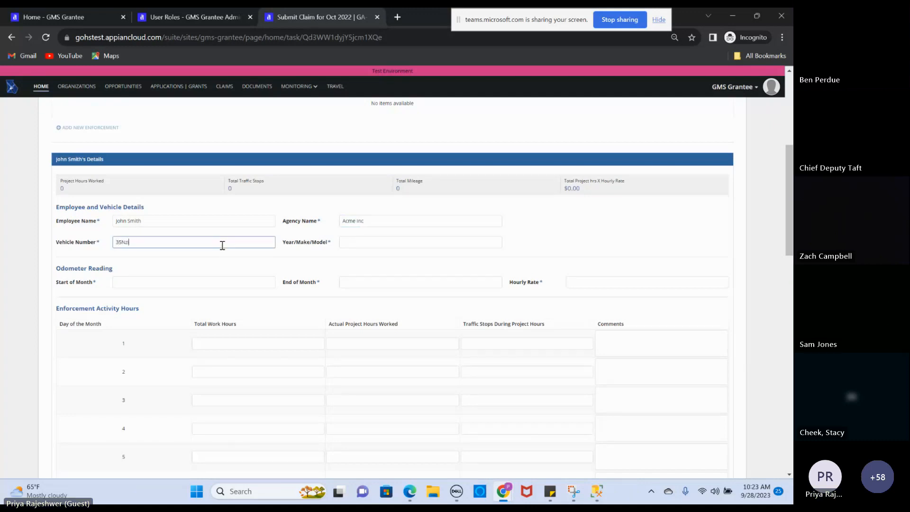
type("879")
left_click(369, 237)
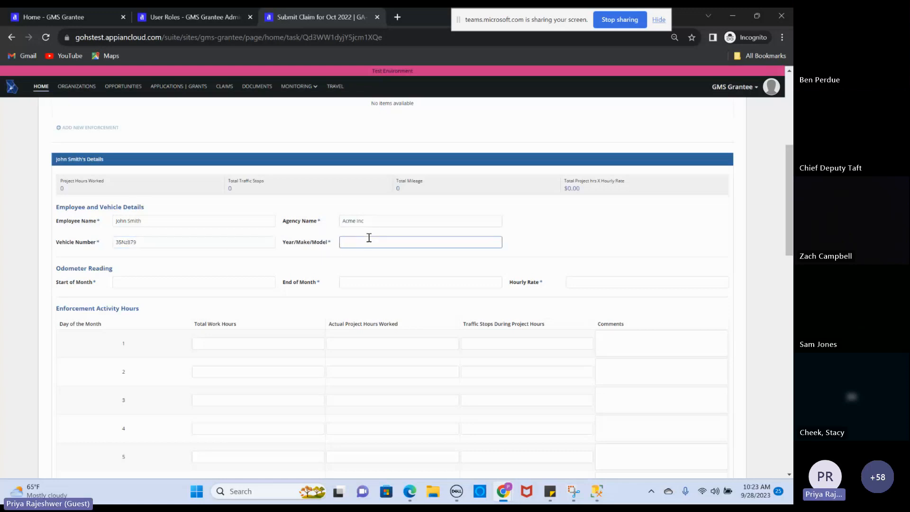
type("2020")
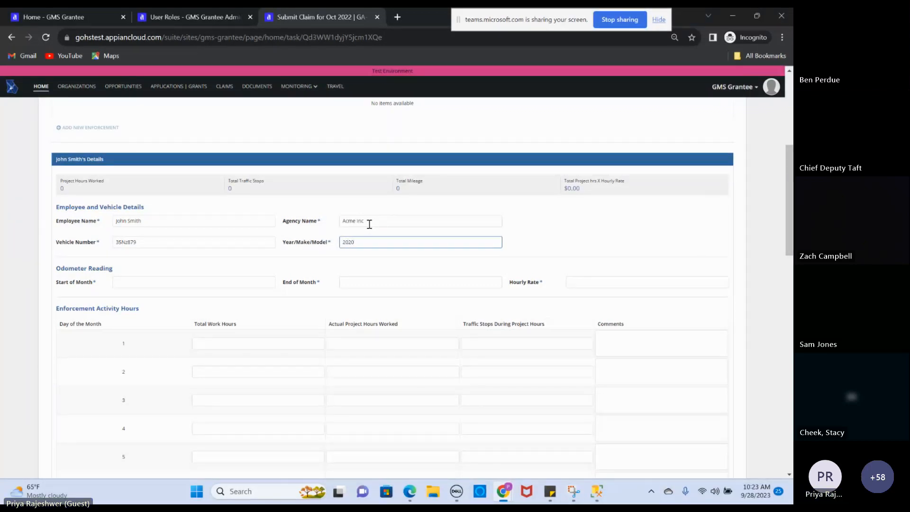
type("/Honda/Civic")
Enter odometer readings 6800 start and 7900 end of month, and hourly rate 50
left_click(137, 283)
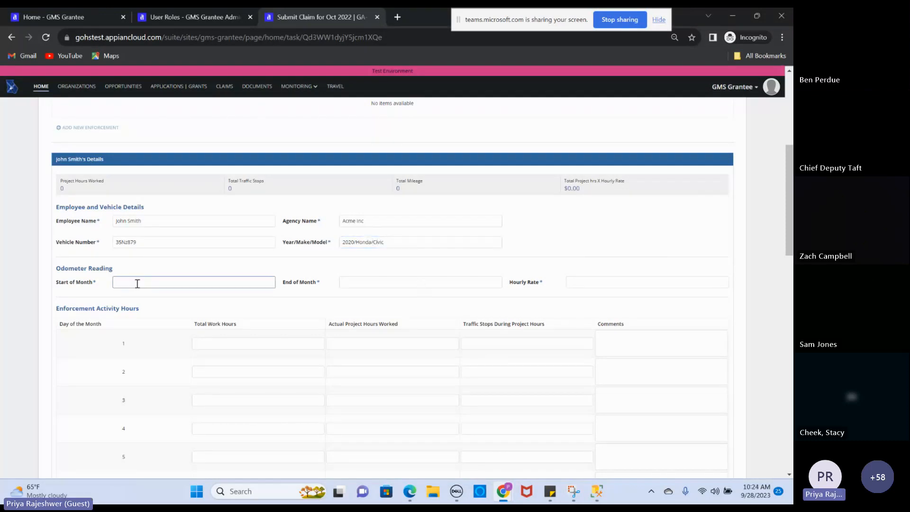
type("6")
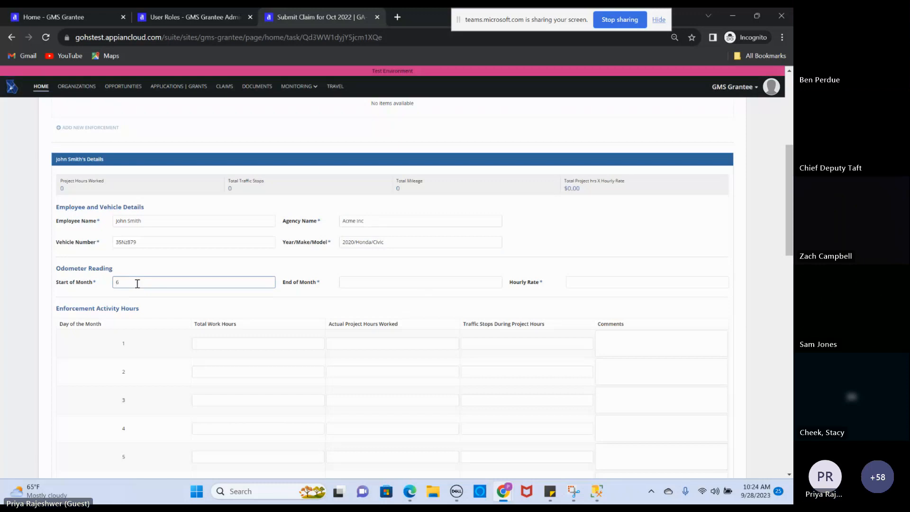
type("800")
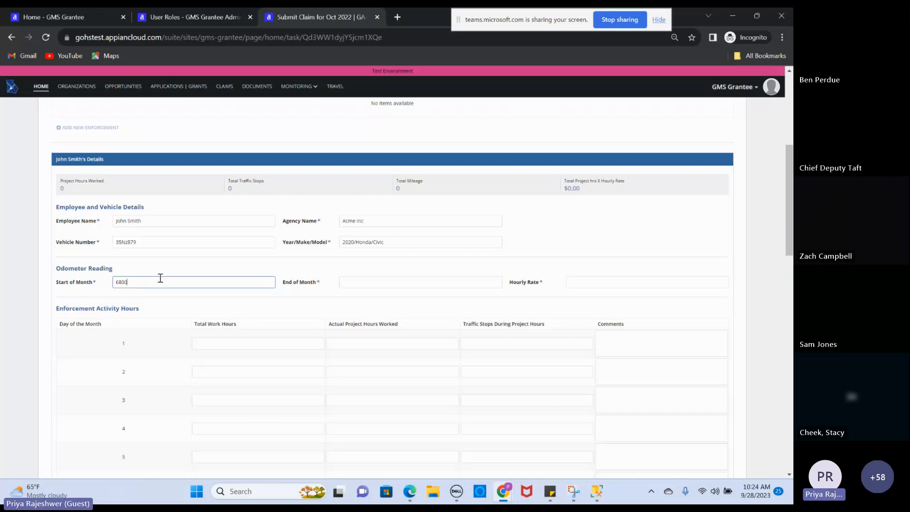
left_click(364, 292)
left_click(369, 281)
type("7900")
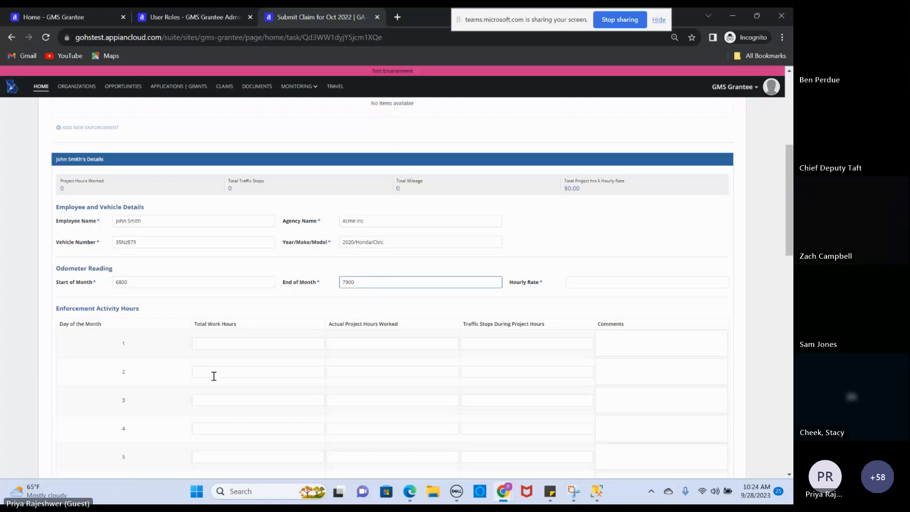
left_click(574, 281)
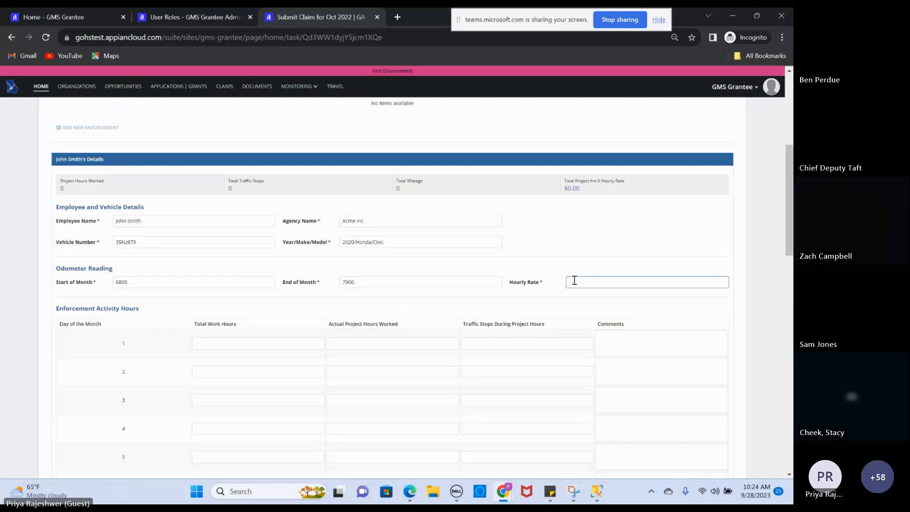
type("50")
left_click(373, 359)
left_click(220, 343)
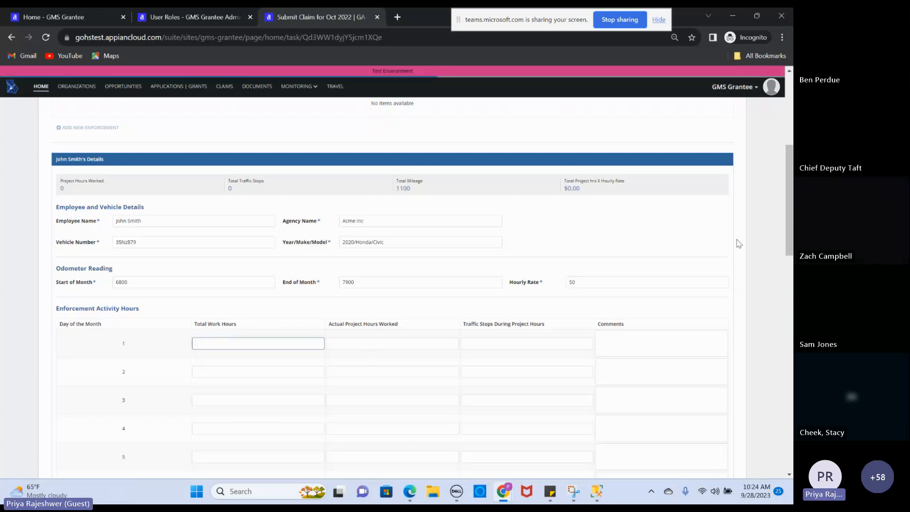
Log day 1 hours as 3/2/1 and day 3 as 4 total, 2 project hours
mouse_move(790, 207)
left_mouse_down()
mouse_move(789, 417)
mouse_move(779, 157)
mouse_move(786, 211)
left_mouse_up()
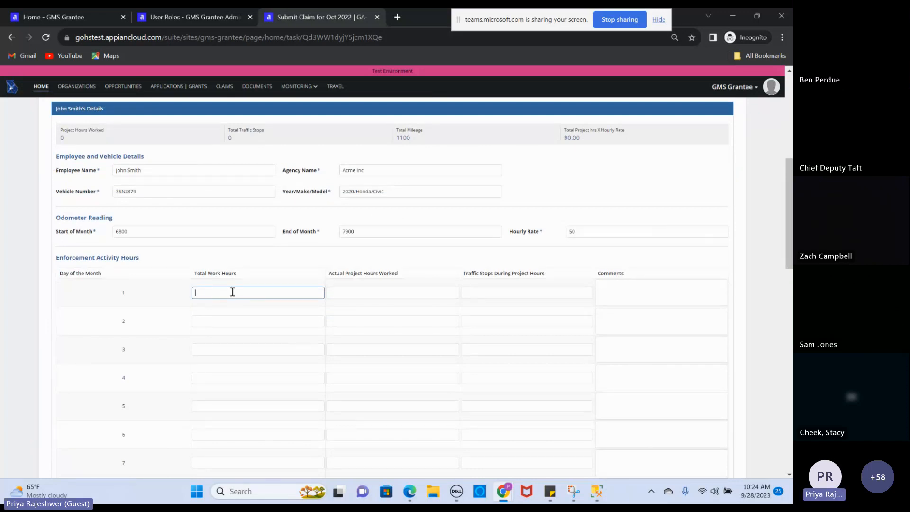
key("Tab")
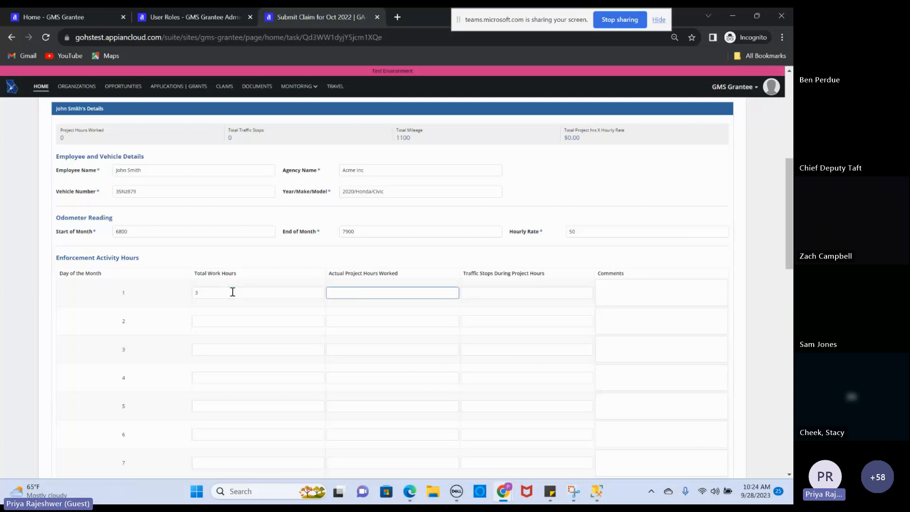
type("2")
key("Tab")
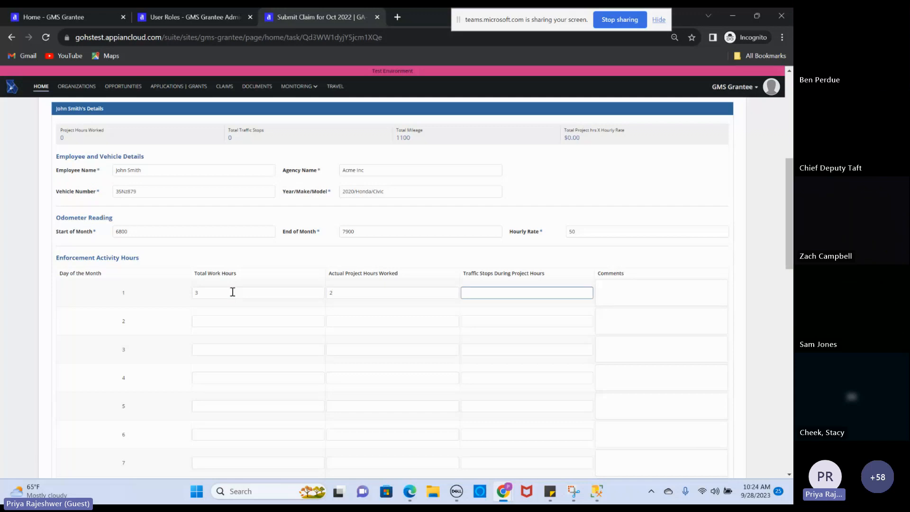
type("1")
left_click(210, 348)
type("4")
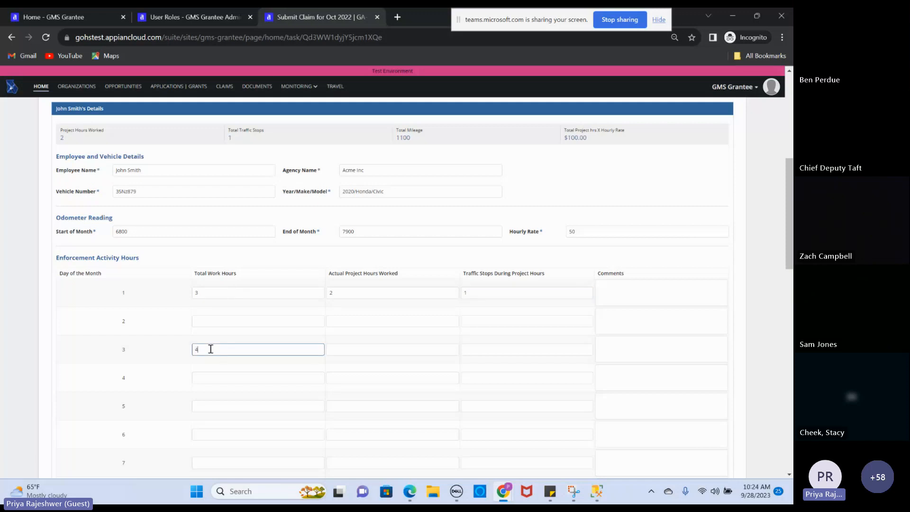
key("Tab")
type("2")
key("Tab")
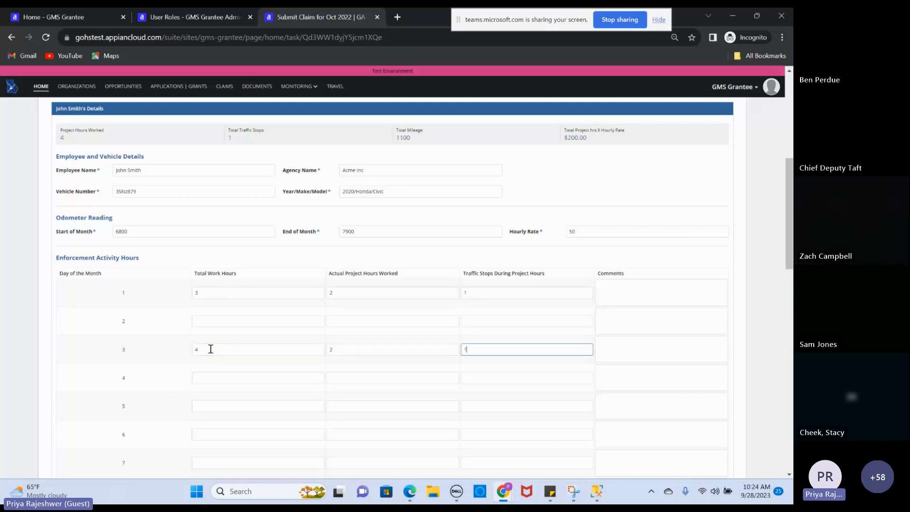
mouse_move(790, 203)
left_mouse_down()
mouse_move(789, 446)
mouse_move(791, 192)
left_mouse_up()
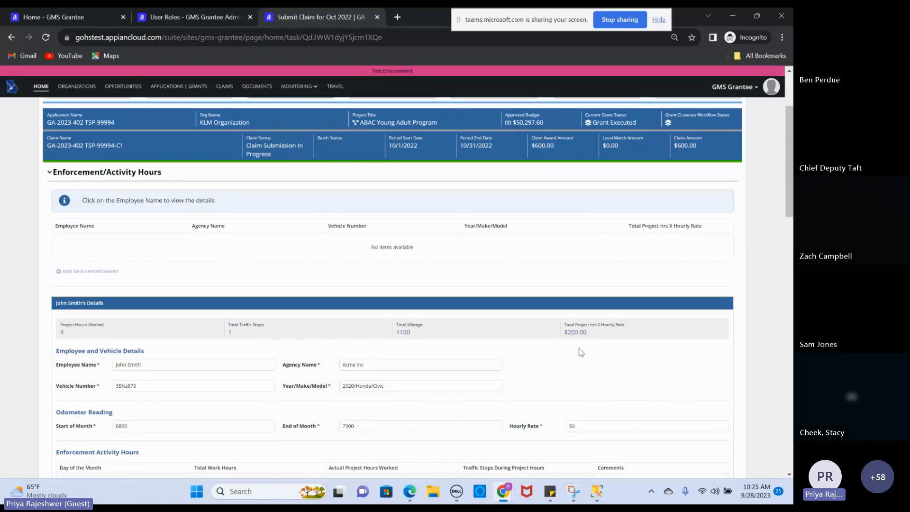
scroll(784, 182, "down", 4)
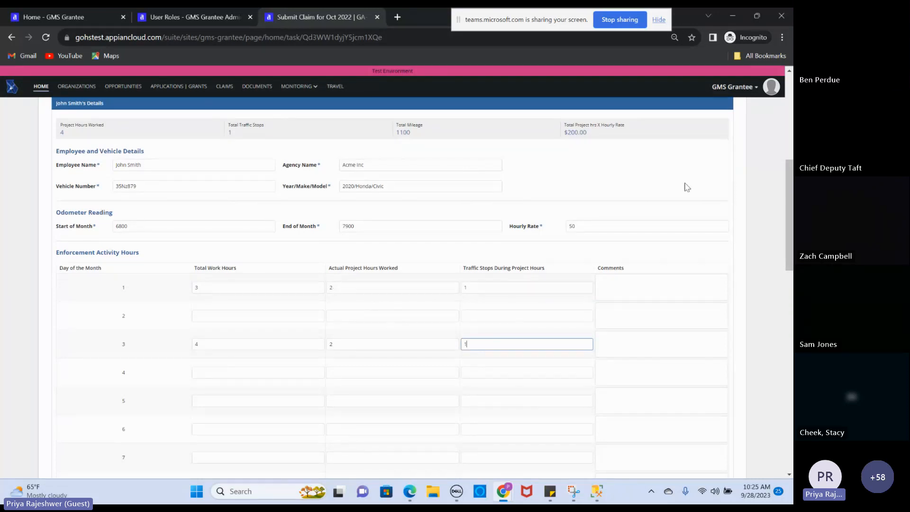
left_click_drag(789, 164, 791, 137)
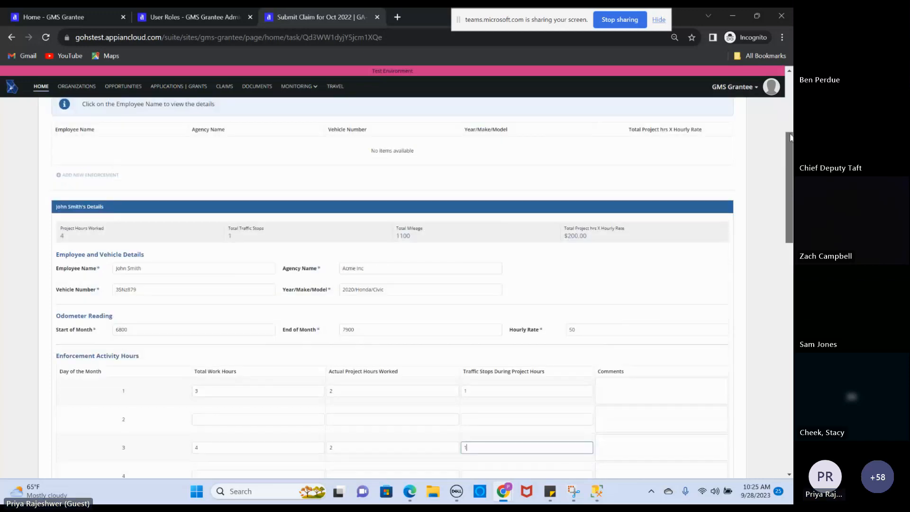
scroll(414, 180, "up", 3)
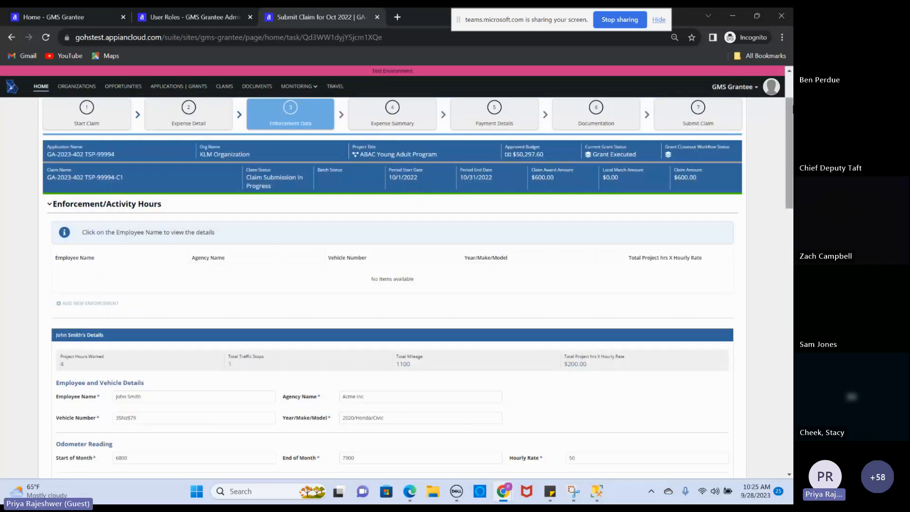
left_click_drag(786, 113, 775, 411)
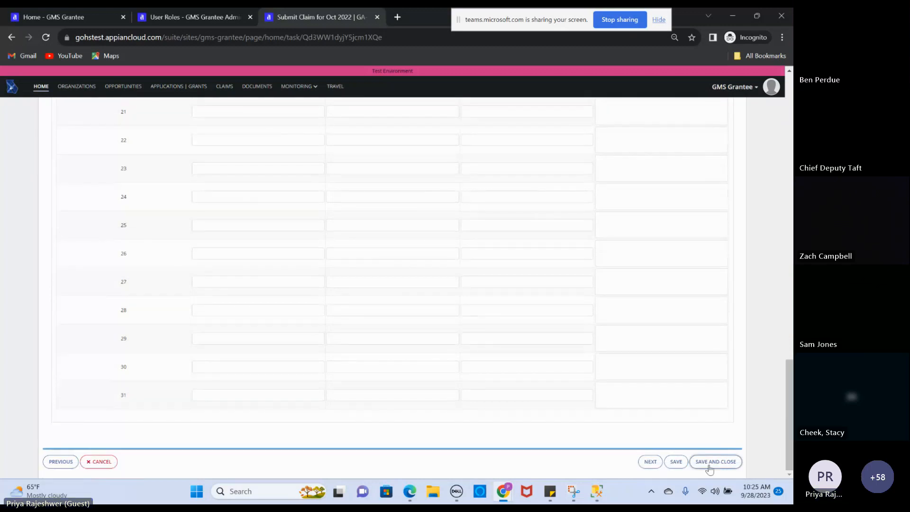
left_click(676, 462)
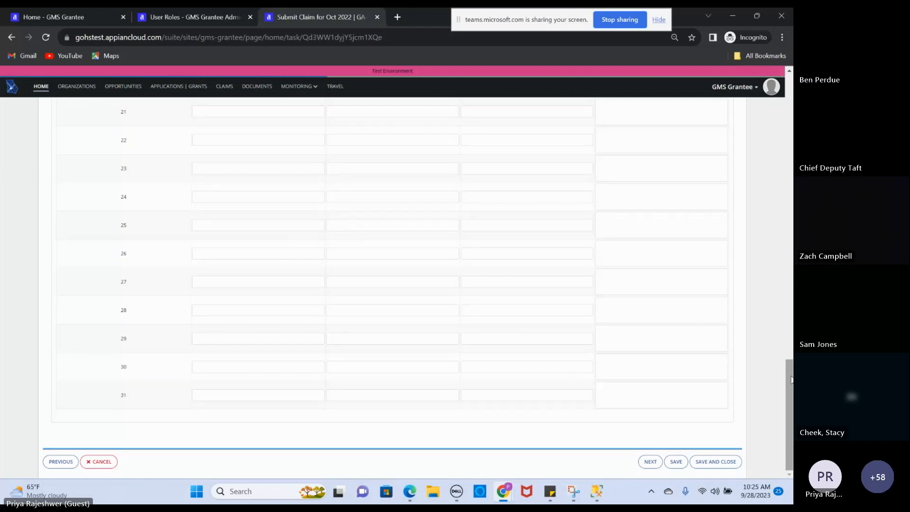
scroll(789, 360, "down", 13)
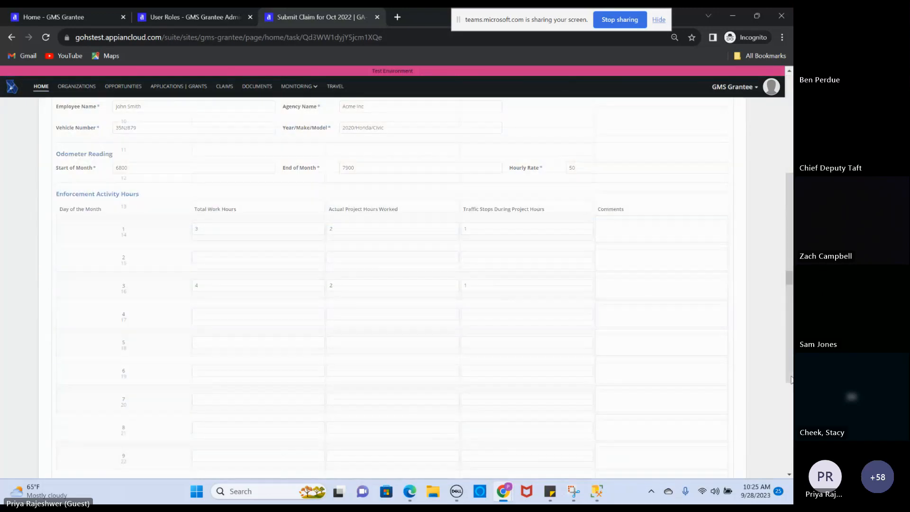
left_click_drag(789, 345, 764, 192)
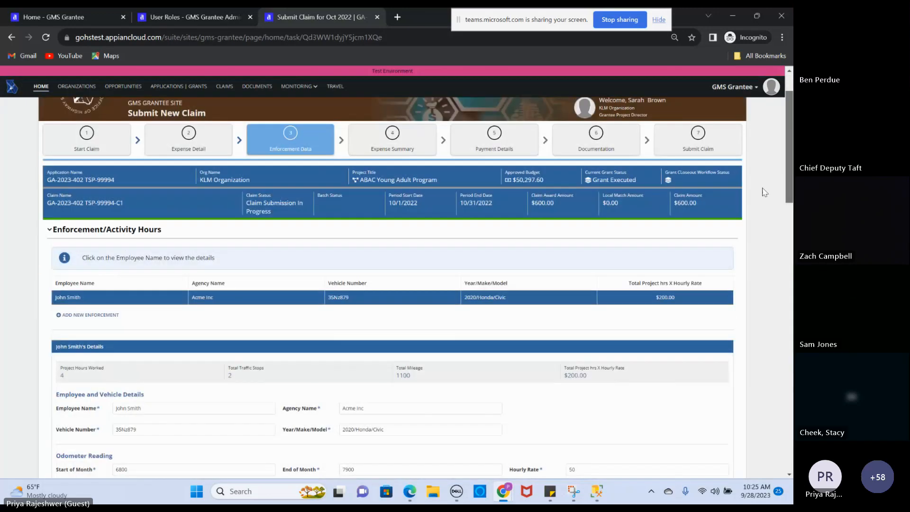
scroll(764, 192, "down", 2)
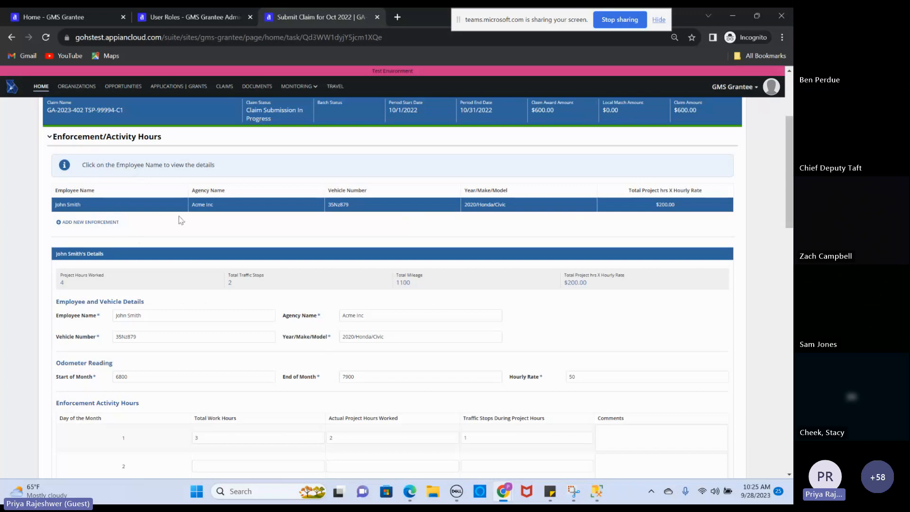
left_click_drag(789, 183, 786, 146)
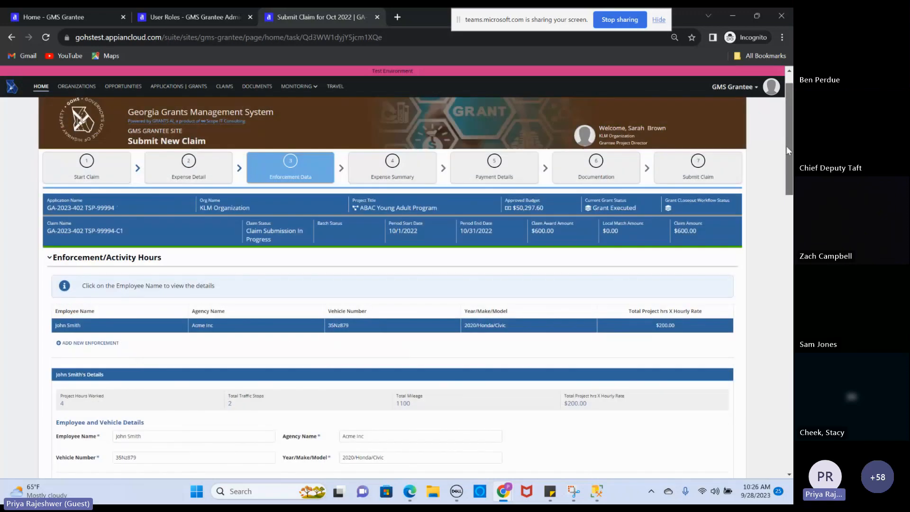
Review the Expense Summary: Travel $600 plus Enforcement Hours $200, totalling $800
left_click(397, 164)
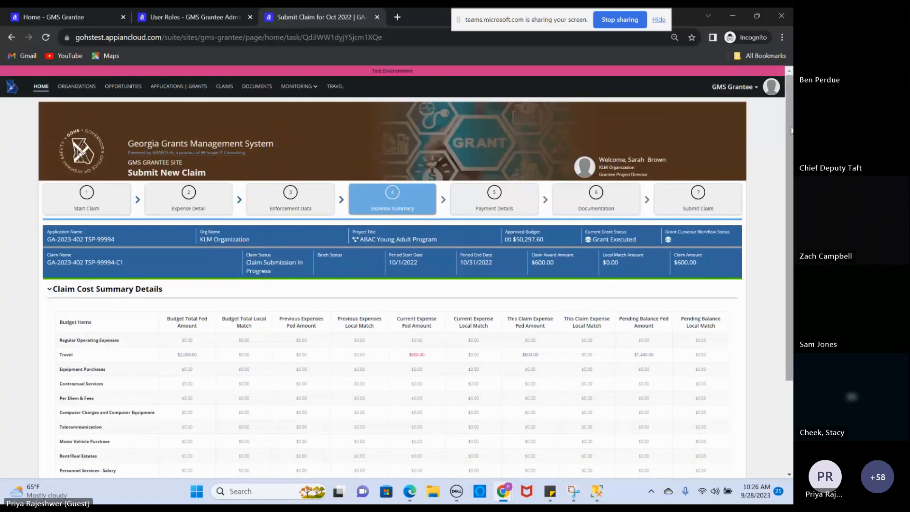
left_click_drag(791, 131, 792, 204)
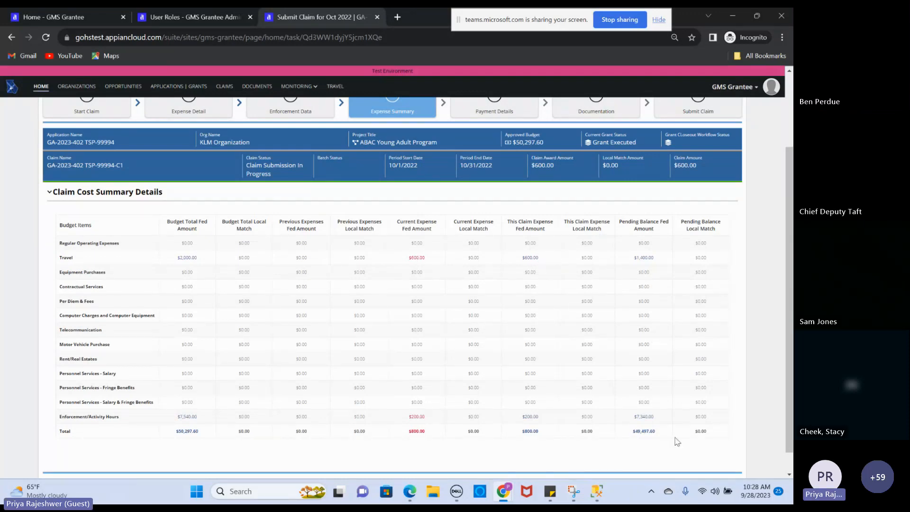
Advance the claim to step 5, Payment Details
scroll(655, 222, "down", 1)
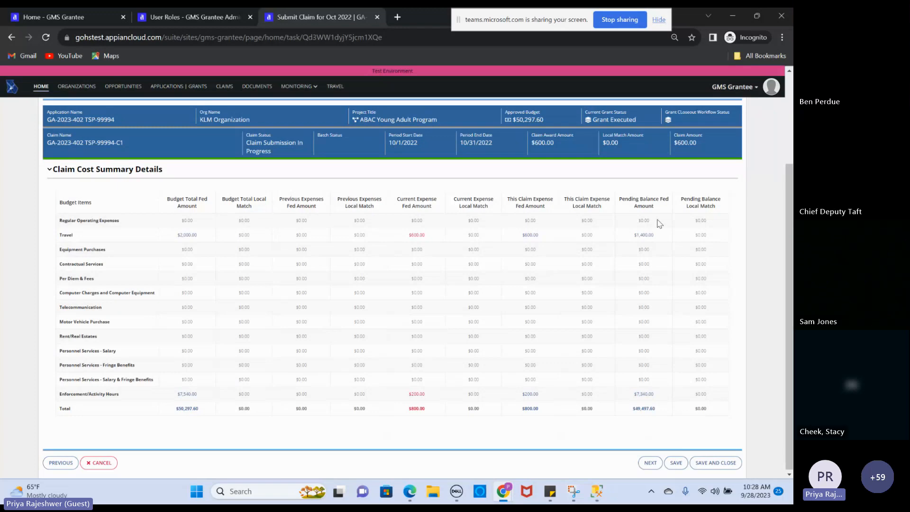
scroll(503, 190, "up", 2)
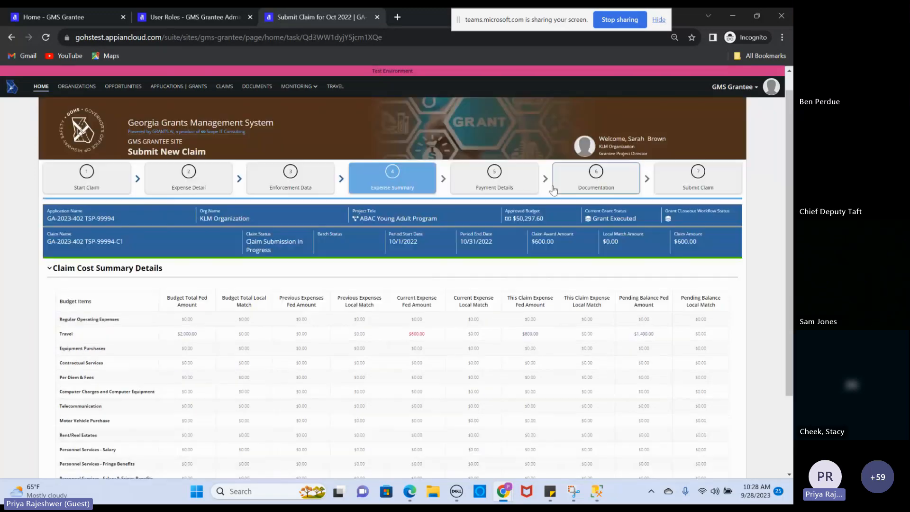
left_click(503, 180)
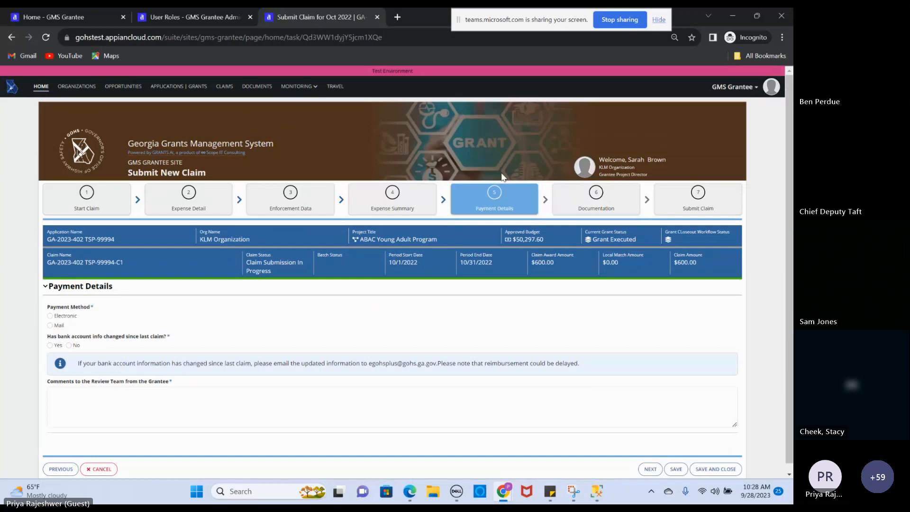
Choose Electronic payment, answer Yes to bank info changed, and comment 'This is just a test message'
left_click(55, 317)
left_click(49, 345)
left_click(135, 401)
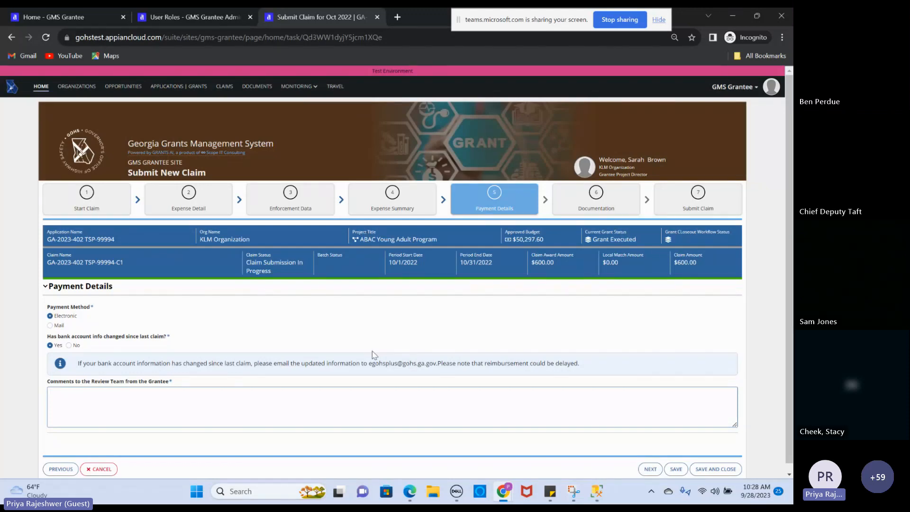
left_click_drag(371, 365, 436, 365)
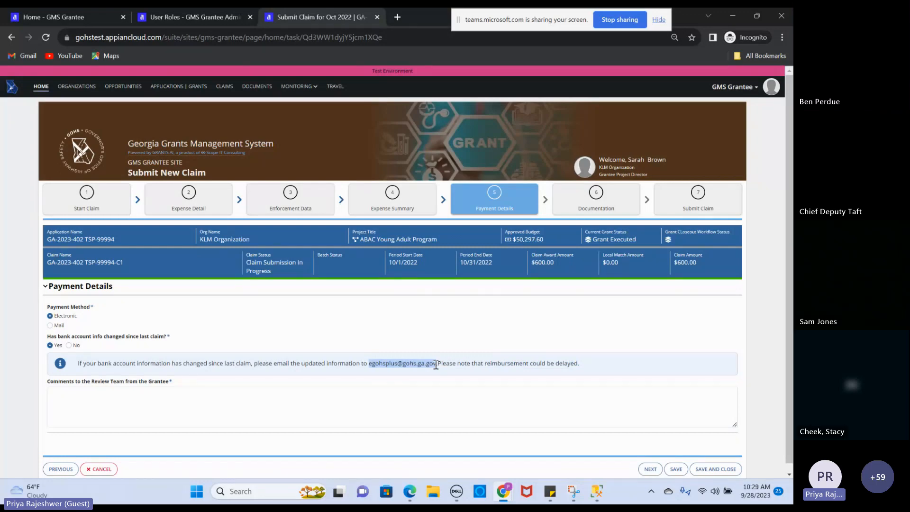
left_click(182, 412)
type("This")
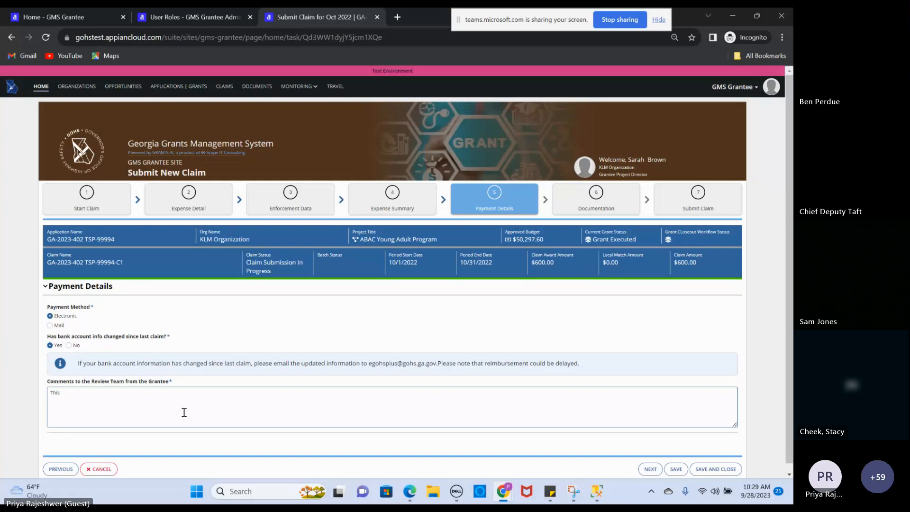
type(" is just a test message")
left_click(597, 199)
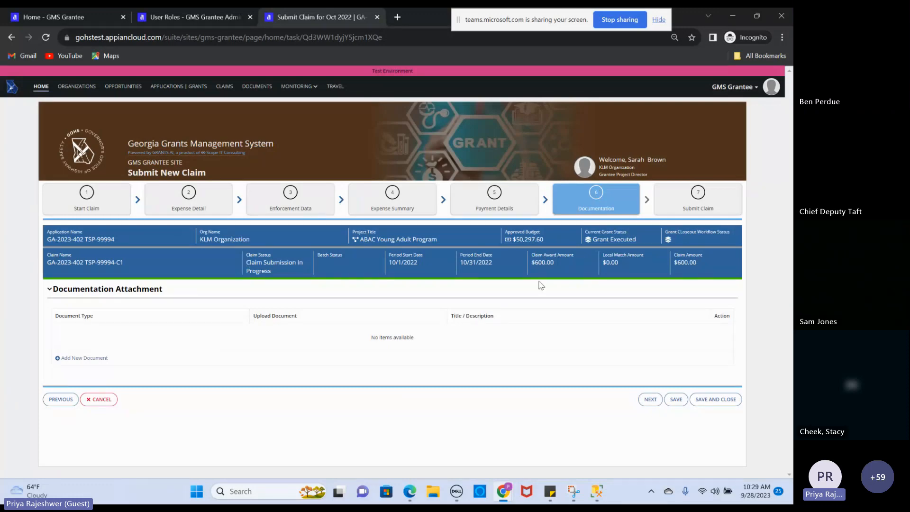
Add a blank document row, view its Document Type options, then delete the row, leaving no attachments
left_click(96, 359)
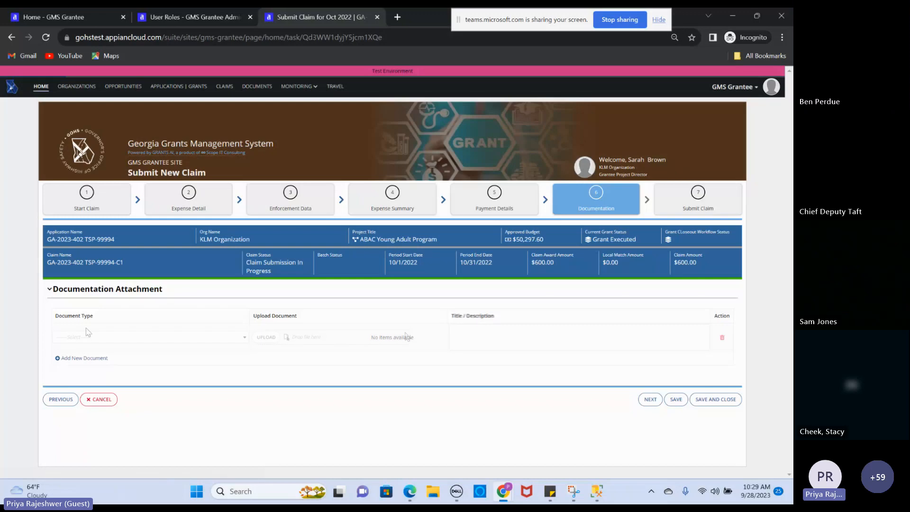
left_click(212, 338)
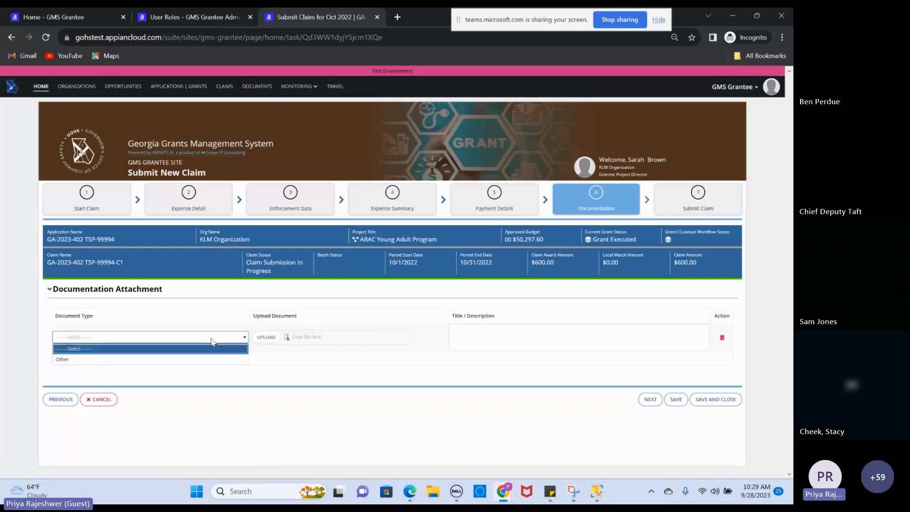
left_click(210, 339)
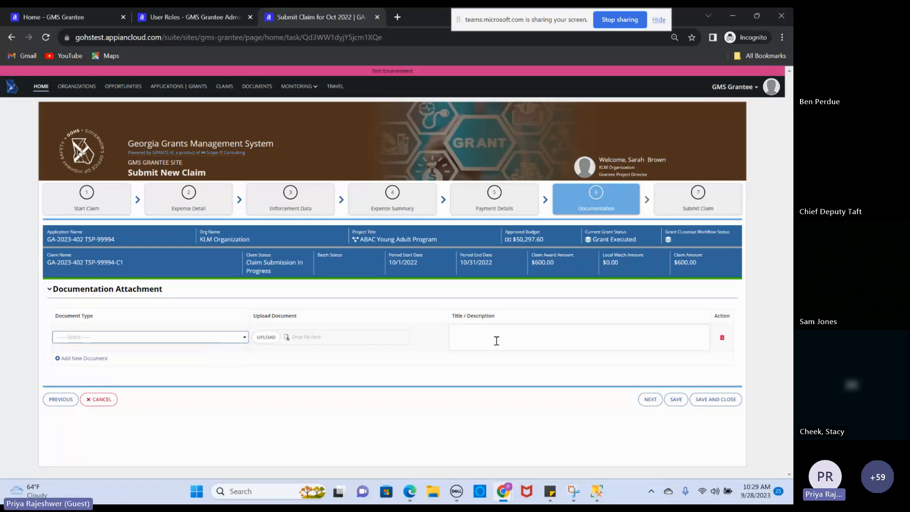
left_click(721, 339)
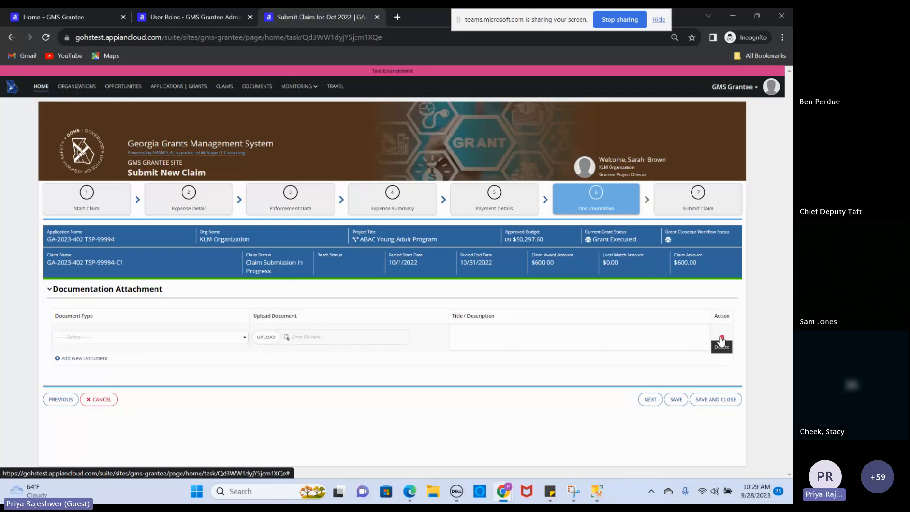
left_click(722, 339)
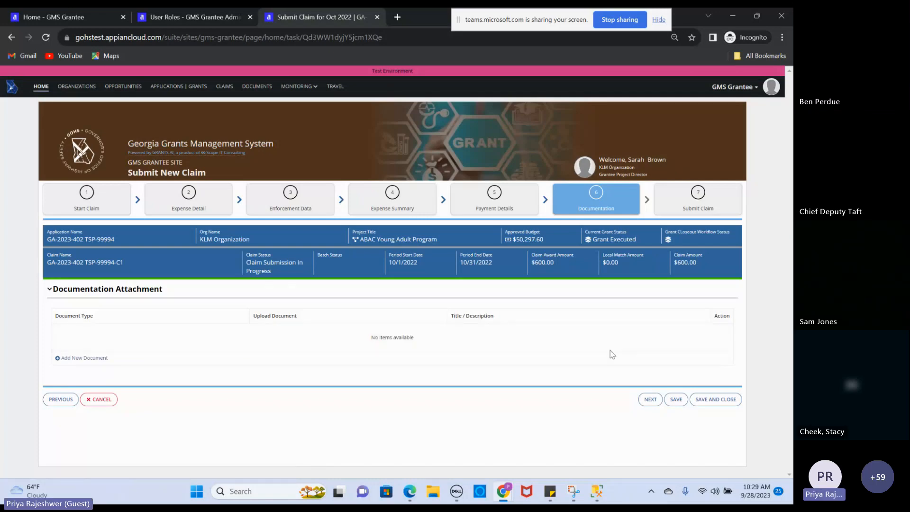
On the Submit Claim step (7), tick I AGREE and choose SUBMIT CLAIM
left_click(698, 198)
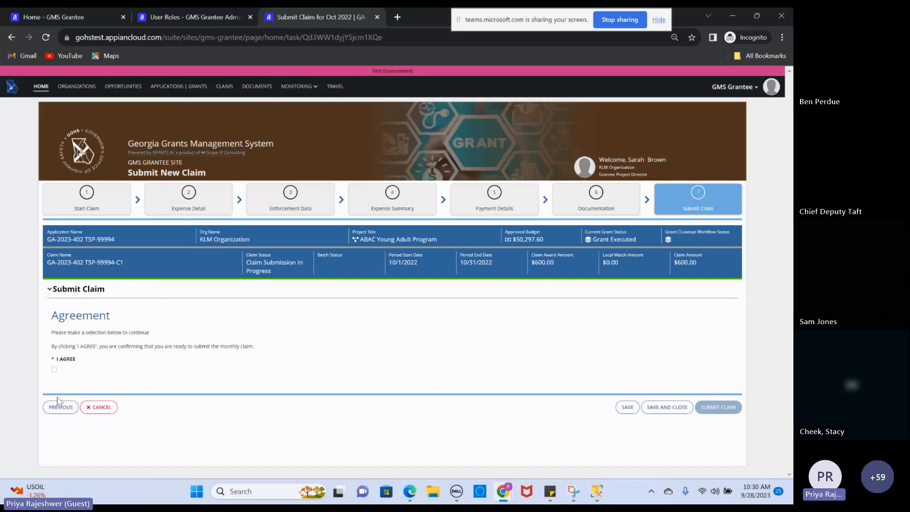
left_click(54, 370)
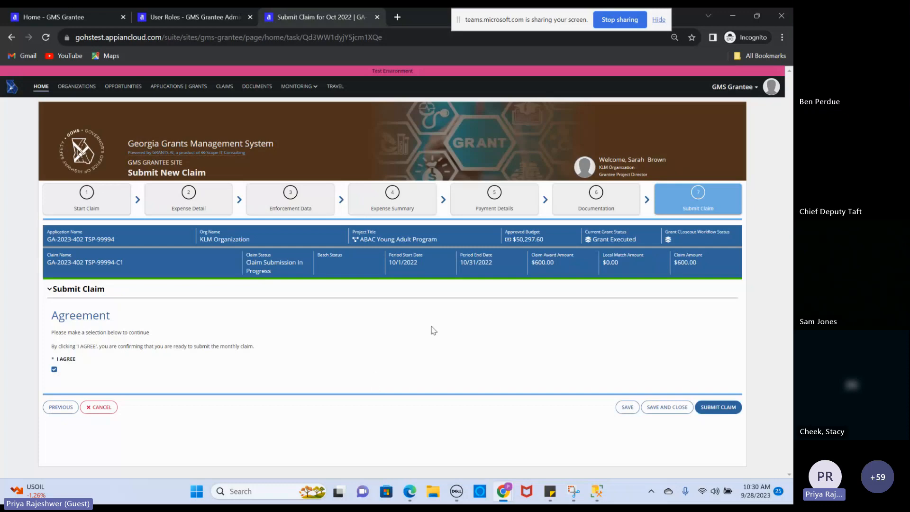
left_click(724, 408)
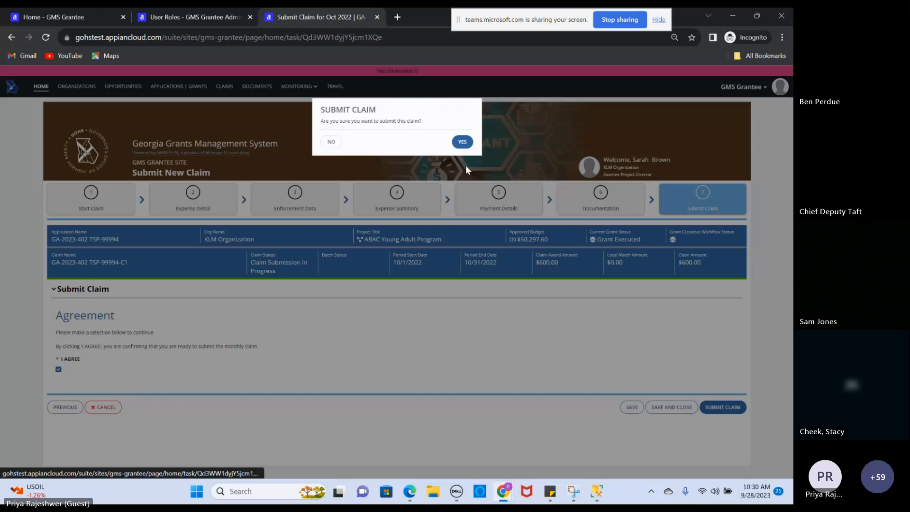
Confirm with YES to submit the Oct 2022 TSP-99994-C1 claim
left_click(462, 142)
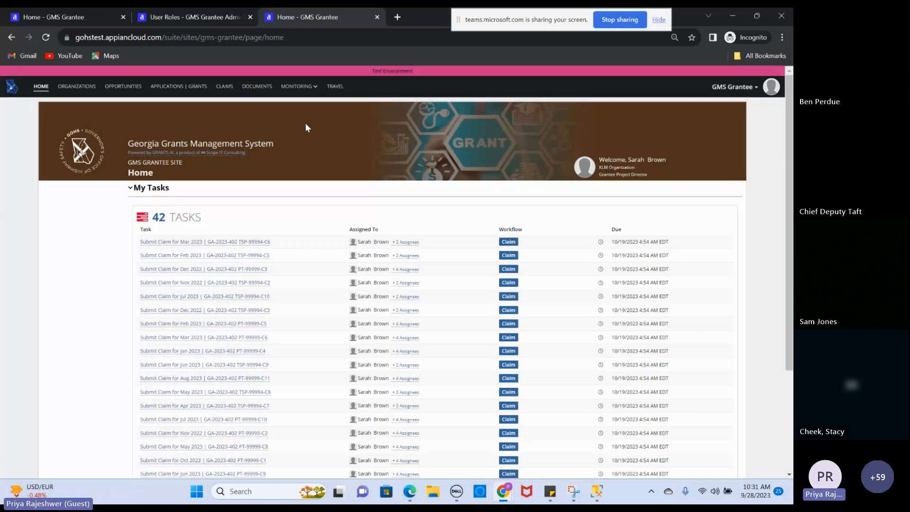
Go to the CLAIMS list from the top navigation bar
left_click(226, 88)
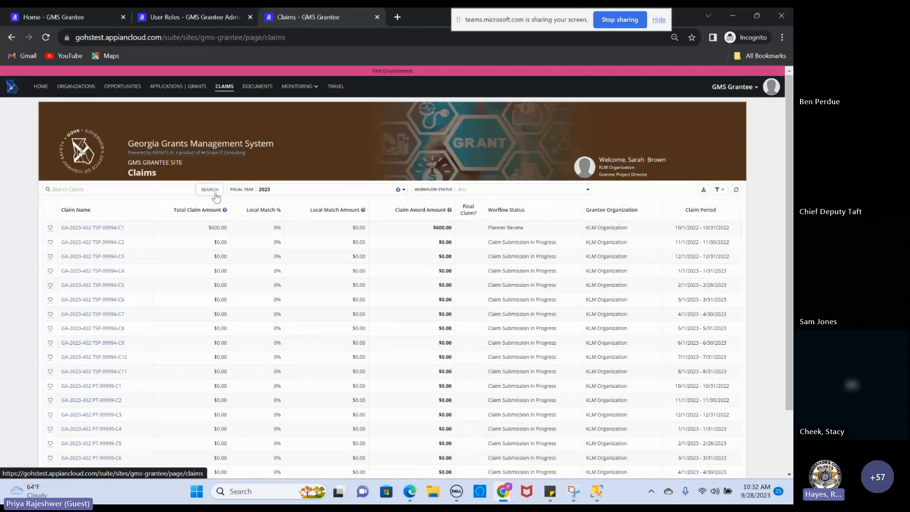
Filter Workflow Status to Planner Review, leaving only the $600.00 GA-2023-402 claim
left_click(465, 190)
left_click(455, 211)
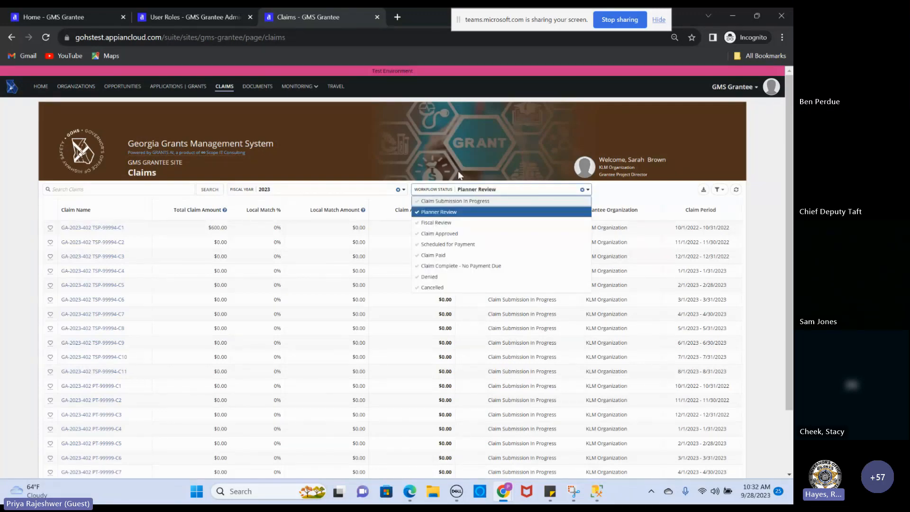
left_click(311, 337)
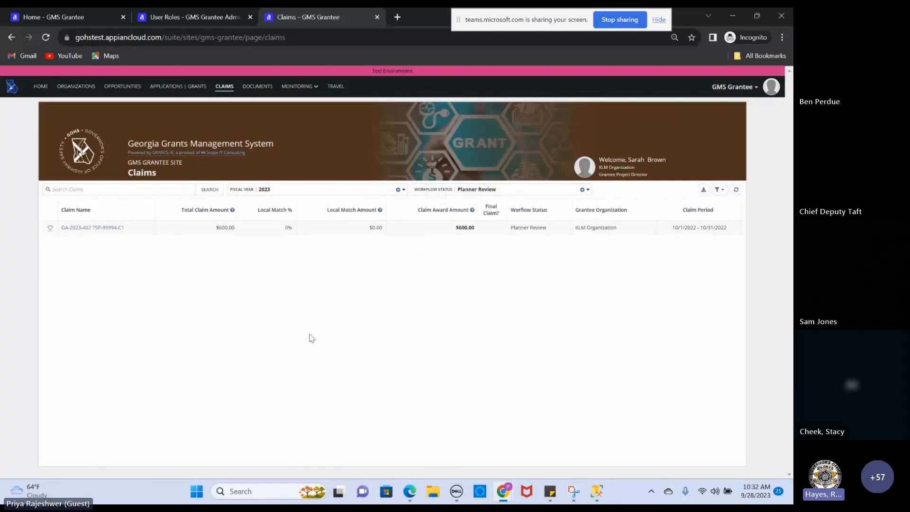